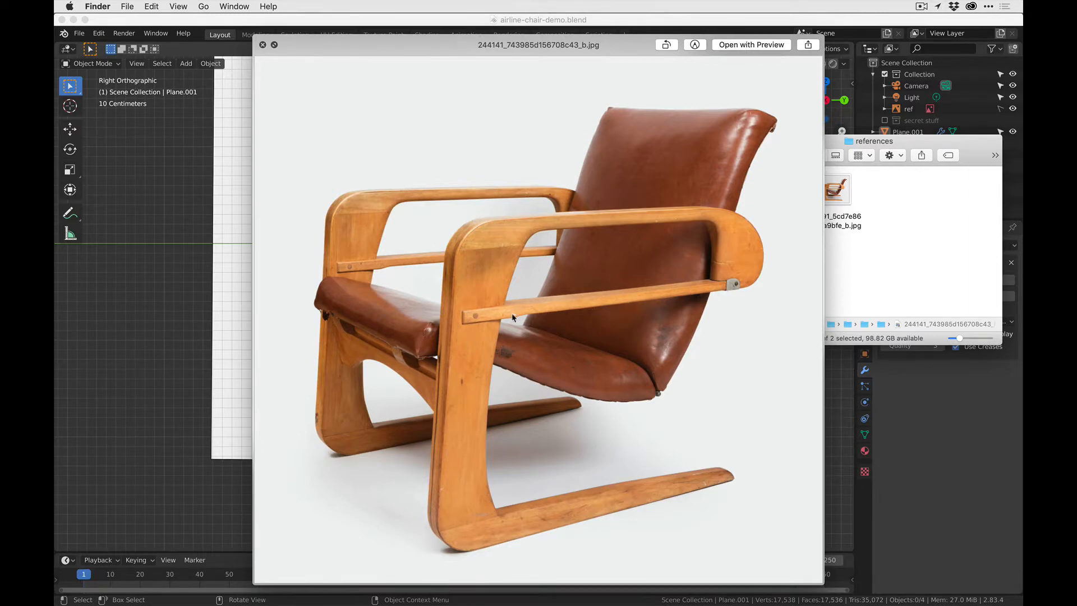
- Close the reference photo preview, add a cube to the chair scene and scale it down to about 0.14
{"action": "key", "text": "space"}
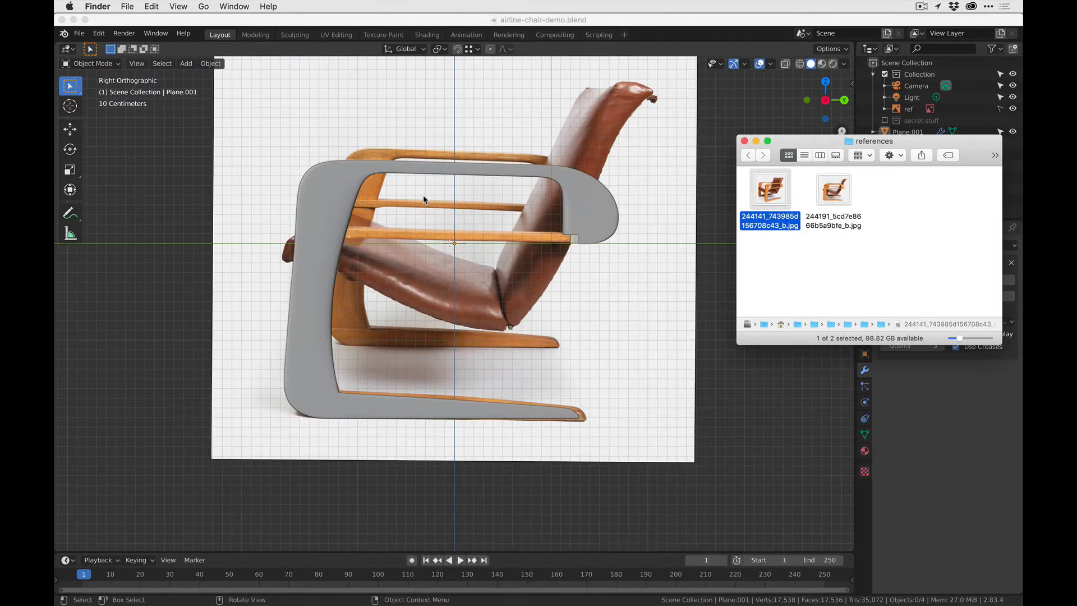
{"action": "left_click", "coordinate": [464, 241]}
{"action": "key", "text": "shift+a"}
{"action": "mouse_move", "coordinate": [423, 170]}
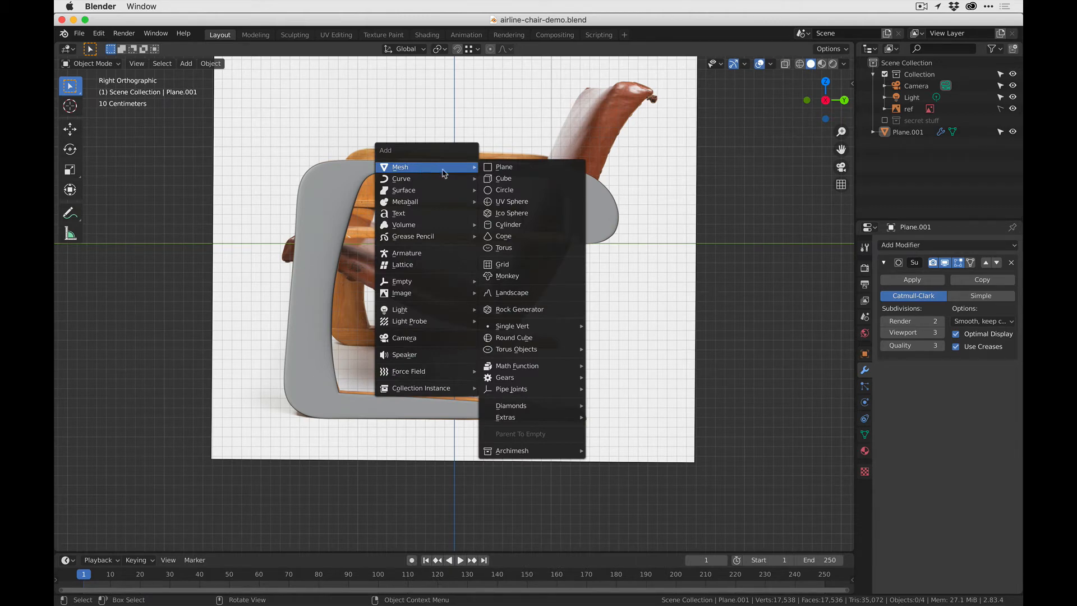
{"action": "left_click", "coordinate": [514, 179]}
{"action": "middle_click_drag", "start_coordinate": [487, 191], "coordinate": [746, 378]}
{"action": "key", "text": "s"}
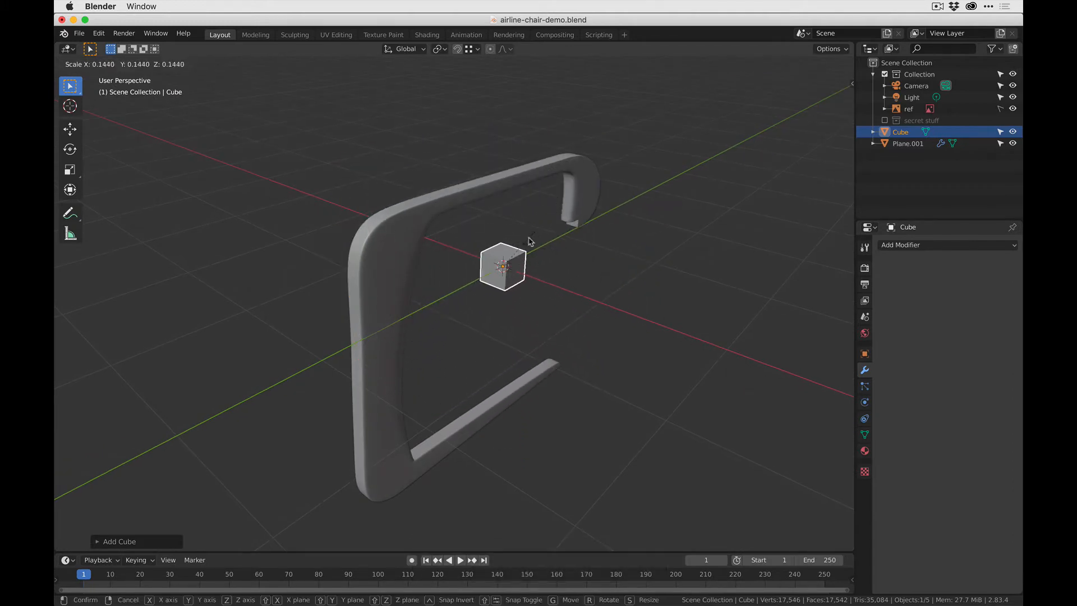
{"action": "left_click", "coordinate": [508, 268]}
- Stretch the cube along the Y axis to about 8.2 times its length to form a rail
{"action": "middle_click_drag", "start_coordinate": [508, 268], "coordinate": [504, 291]}
{"action": "key", "text": "s"}
{"action": "key", "text": "y"}
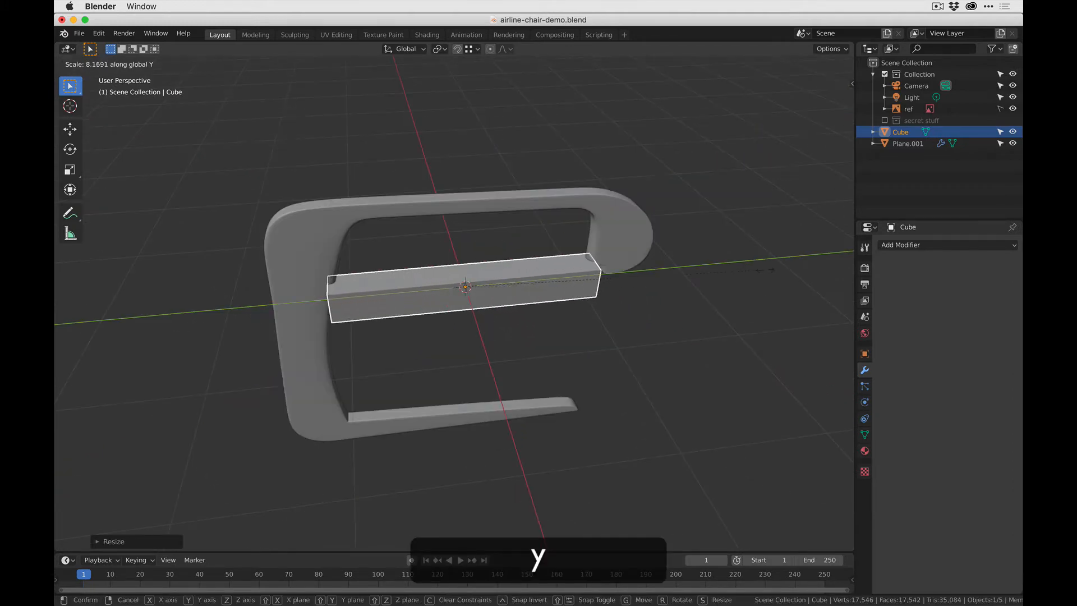
{"action": "left_click", "coordinate": [574, 266]}
{"action": "scroll", "coordinate": [574, 265], "scroll_direction": "up", "scroll_amount": 3}
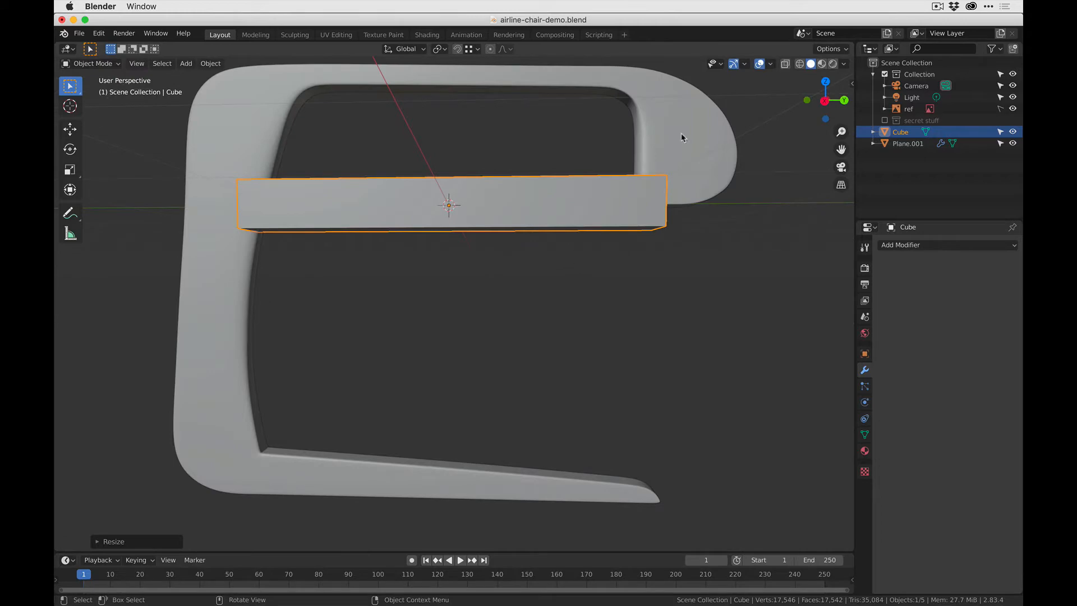
- Show the model in right orthographic view over the reference photo with X-ray enabled
{"action": "left_click", "coordinate": [826, 100]}
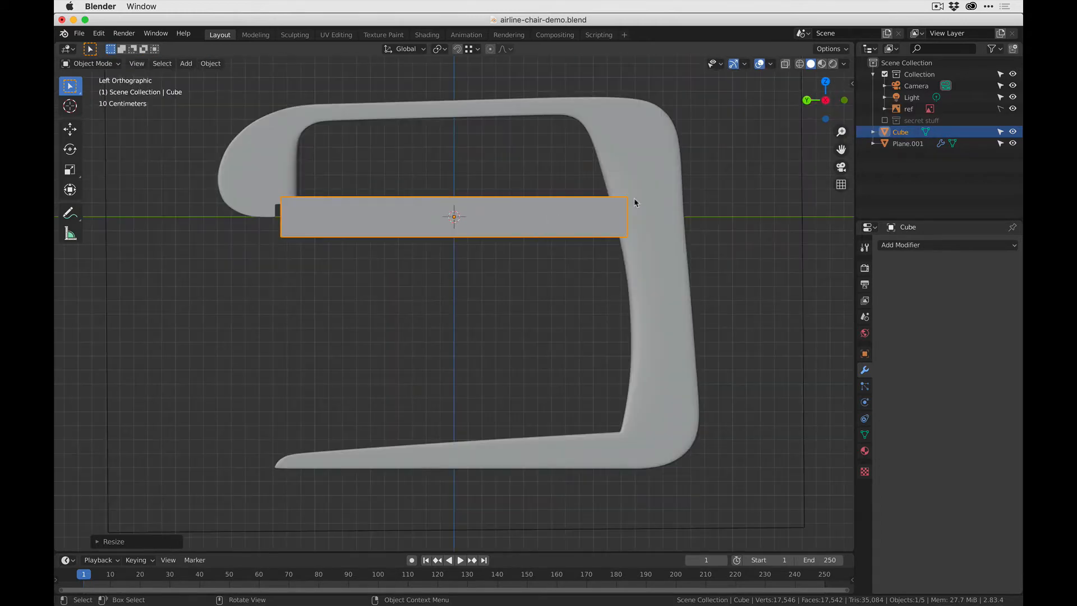
{"action": "left_click", "coordinate": [826, 100]}
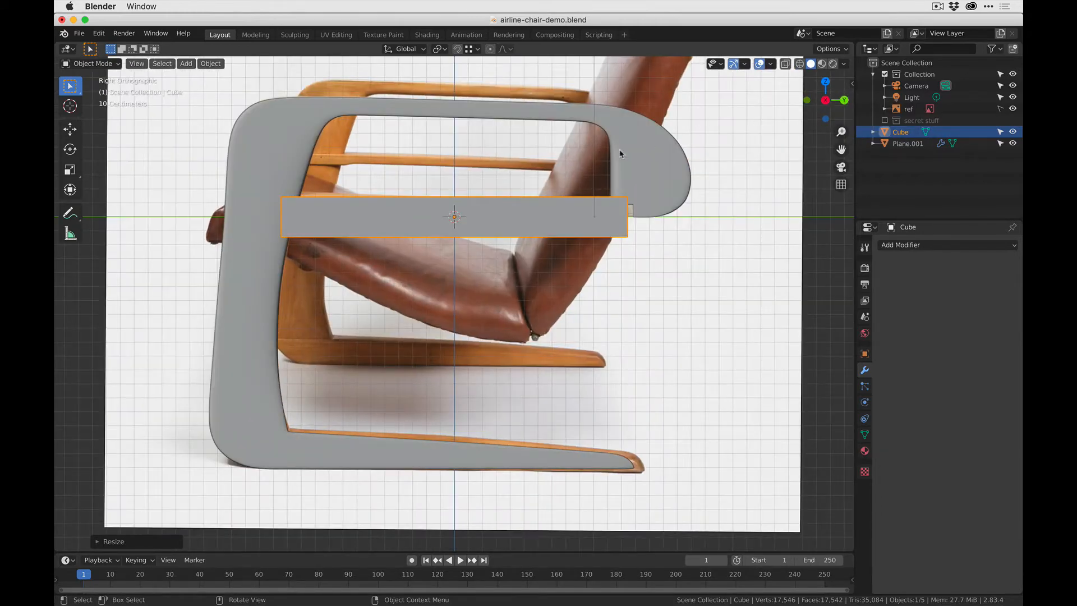
{"action": "middle_click_drag", "start_coordinate": [620, 153], "coordinate": [629, 181], "text": "shift"}
{"action": "left_click", "coordinate": [785, 63]}
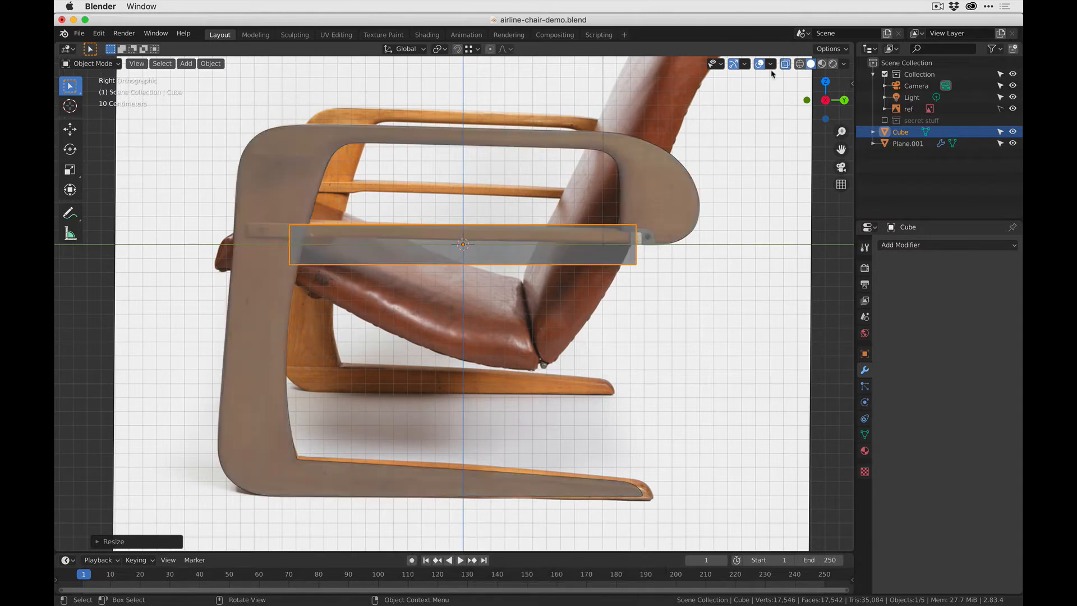
{"action": "key", "text": "ctrl+1"}
{"action": "key", "text": "ctrl+z"}
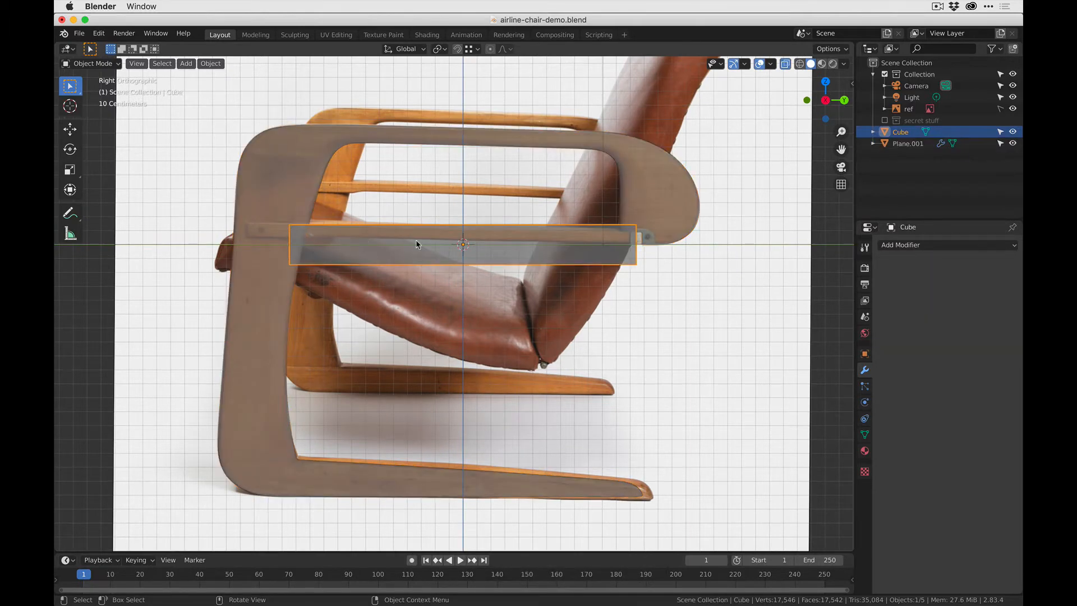
- Hide the chair side frame so the reference photo beneath it is unobstructed
{"action": "left_click", "coordinate": [327, 179]}
{"action": "key", "text": "Tab"}
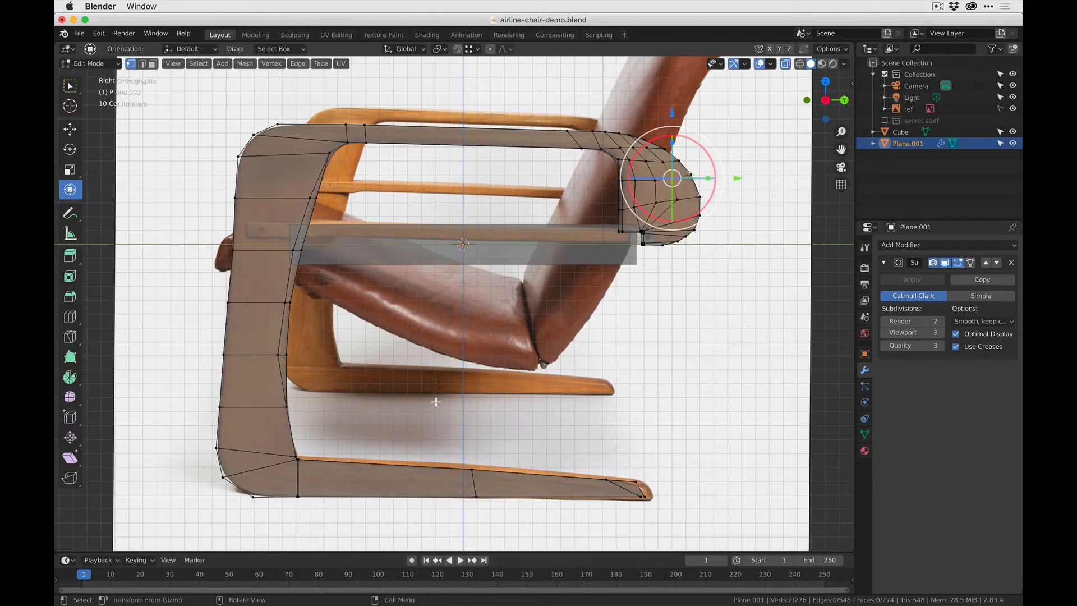
{"action": "key", "text": "Tab"}
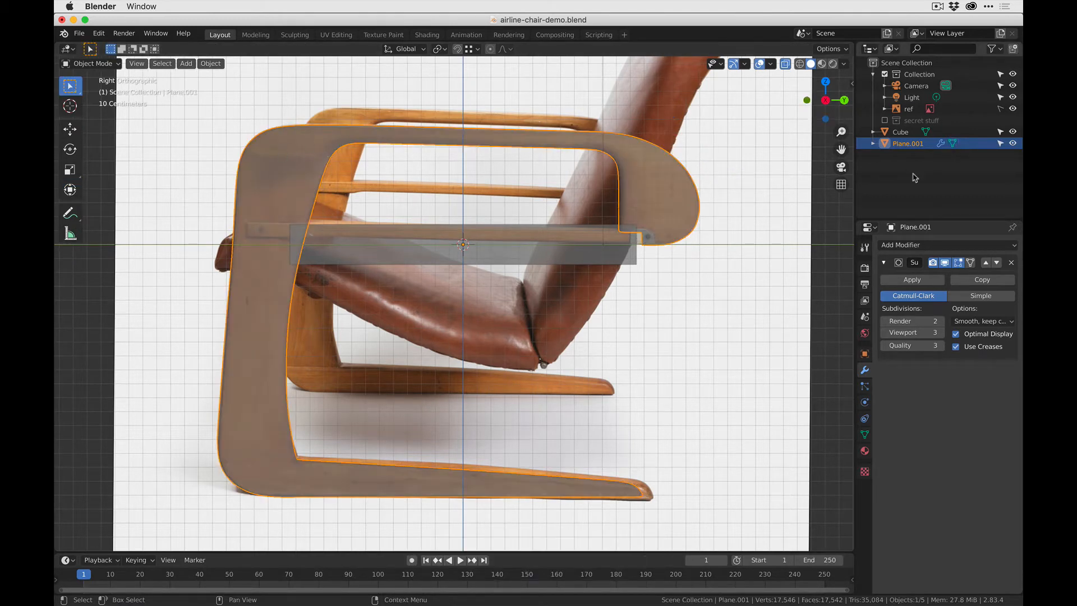
{"action": "left_click", "coordinate": [1000, 143]}
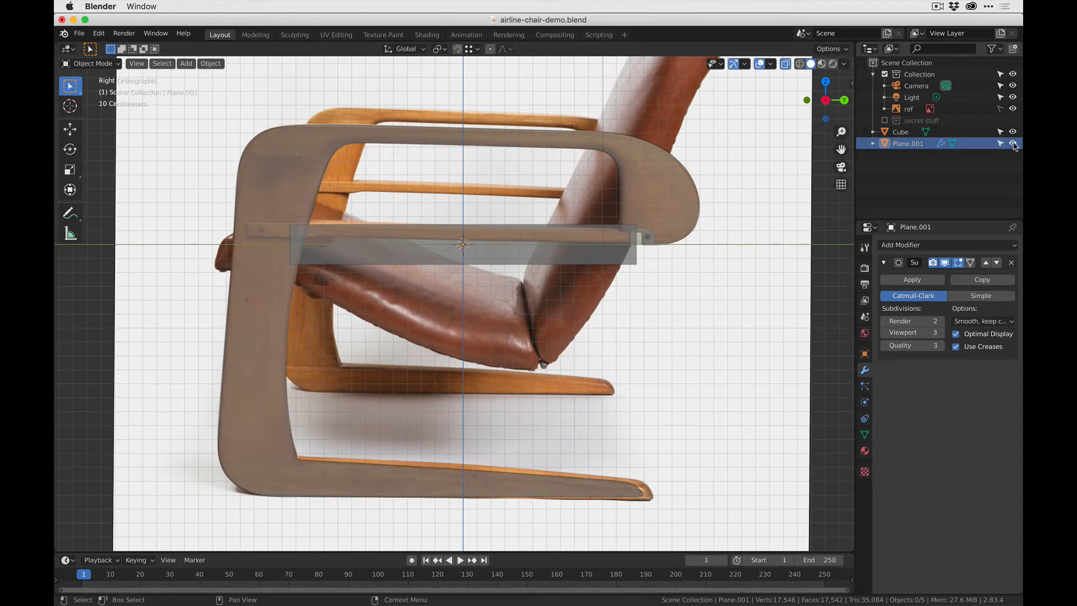
{"action": "left_click", "coordinate": [1013, 143]}
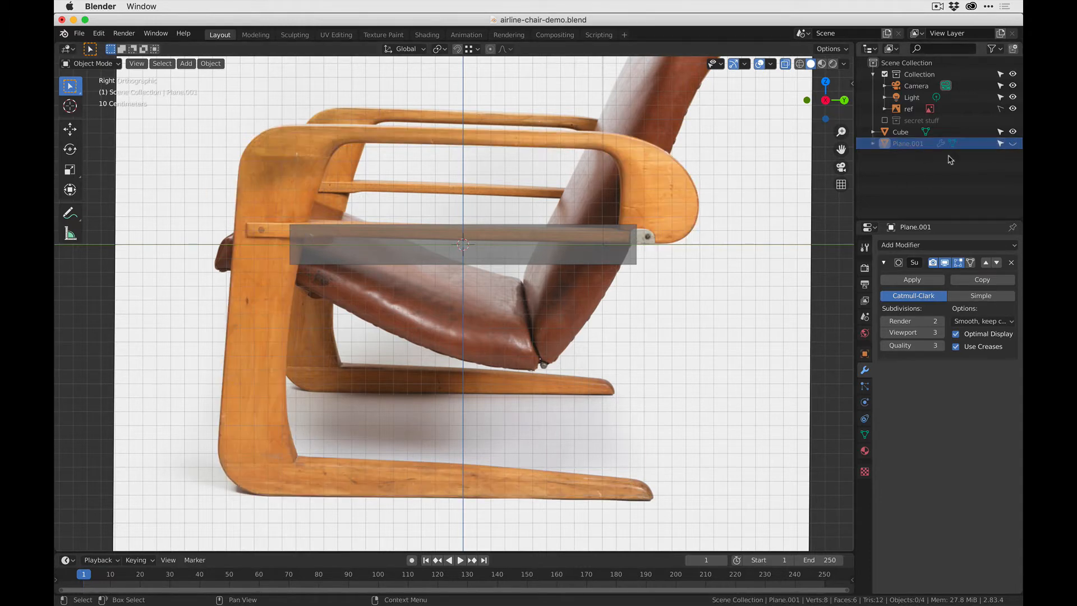
- Raise the rail's bottom vertices to the underside of the wooden rail in the photo
{"action": "left_click", "coordinate": [337, 244]}
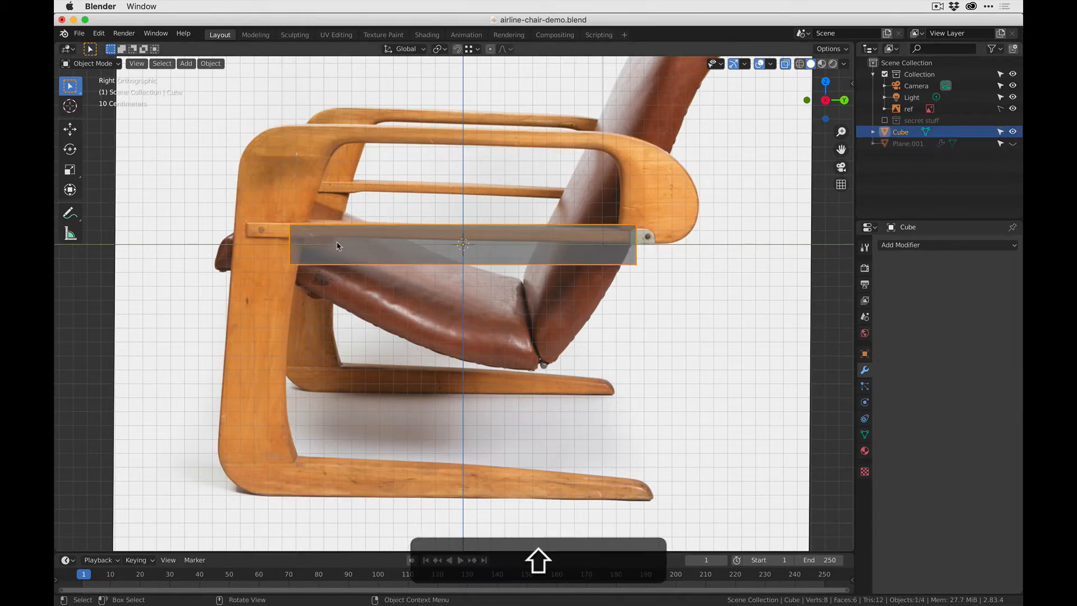
{"action": "middle_click_drag", "start_coordinate": [348, 229], "coordinate": [353, 274], "text": "shift"}
{"action": "scroll", "coordinate": [353, 273], "scroll_direction": "up", "scroll_amount": 2}
{"action": "key", "text": "Tab"}
{"action": "left_click_drag", "start_coordinate": [199, 223], "coordinate": [802, 246]}
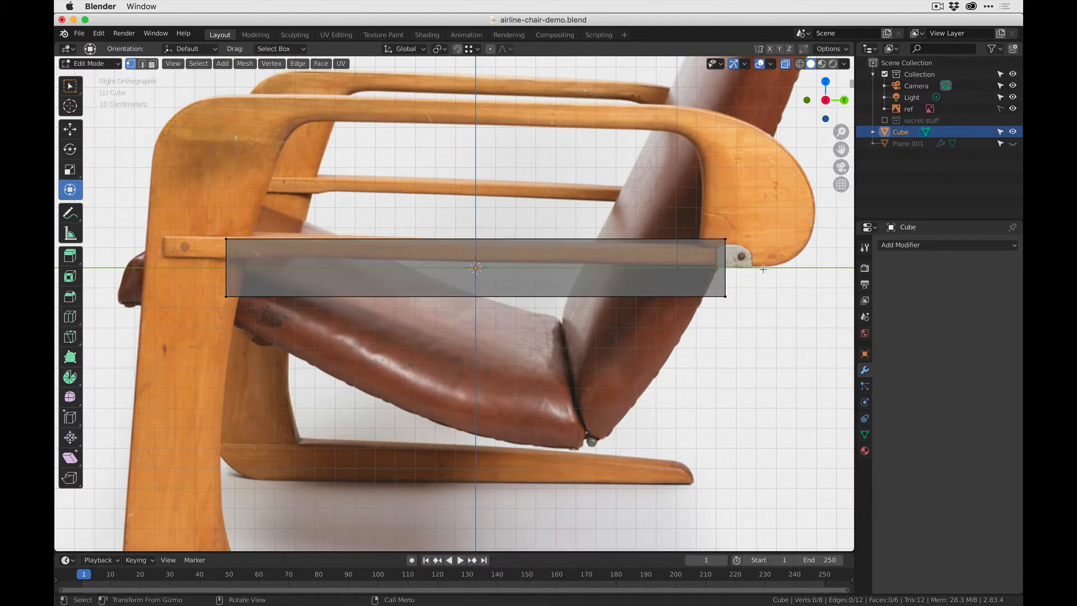
{"action": "left_click_drag", "start_coordinate": [477, 236], "coordinate": [477, 203]}
- Extend the rail's front-end vertices along Y to the front end of the wooden rail in the photo
{"action": "left_click_drag", "start_coordinate": [176, 225], "coordinate": [294, 290]}
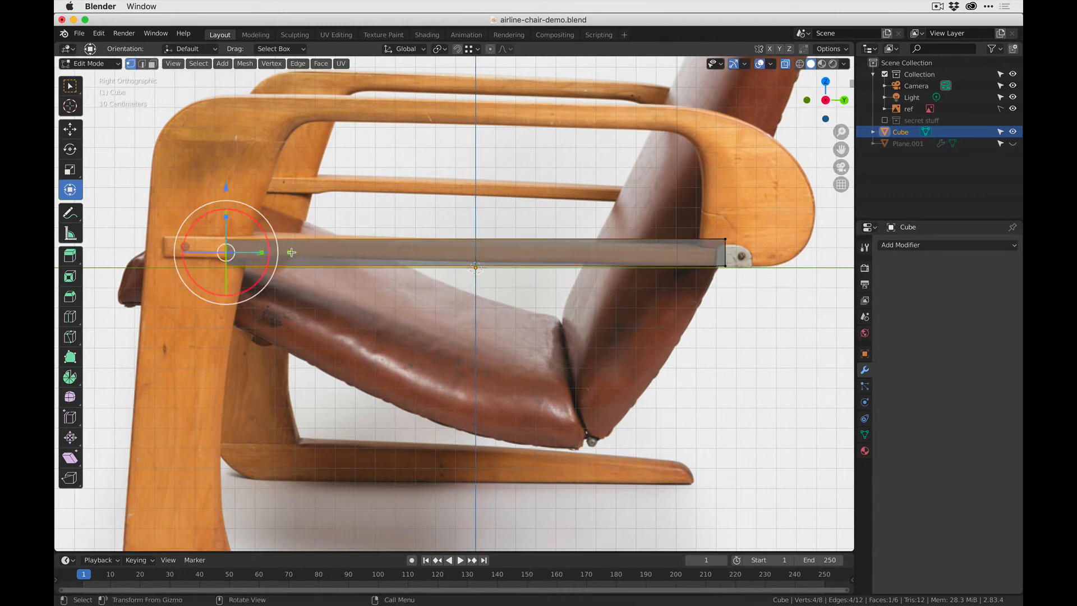
{"action": "left_click_drag", "start_coordinate": [286, 252], "coordinate": [225, 243]}
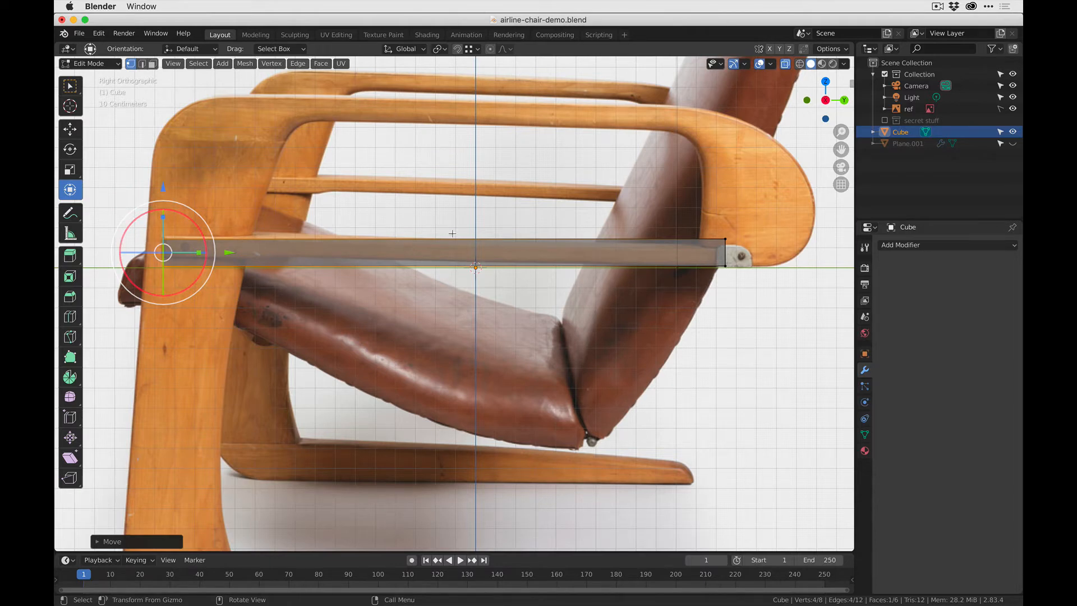
{"action": "left_click_drag", "start_coordinate": [163, 191], "coordinate": [163, 185]}
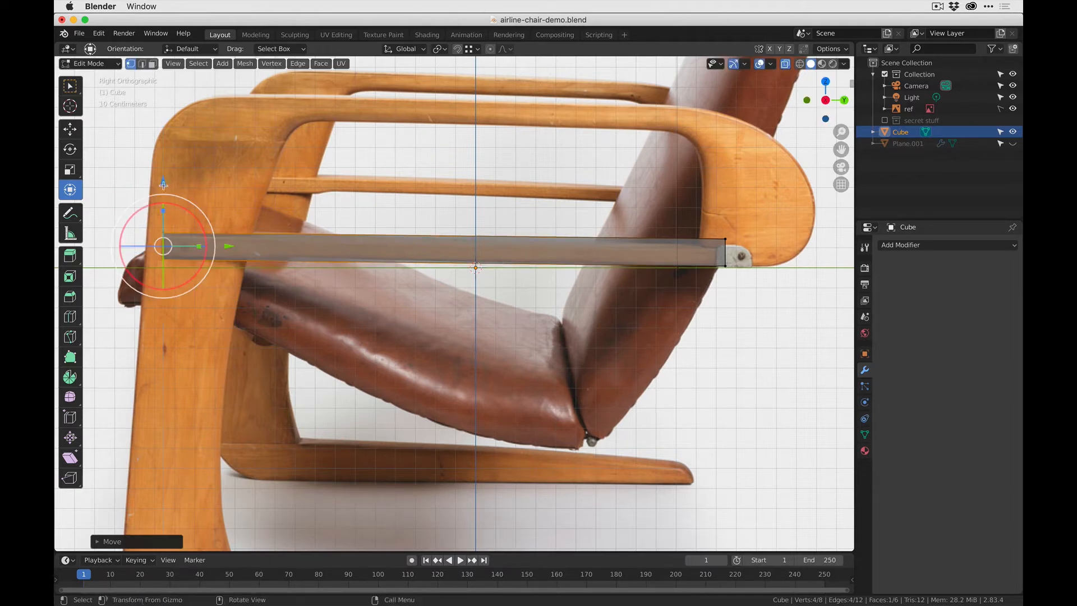
{"action": "key", "text": "super+z"}
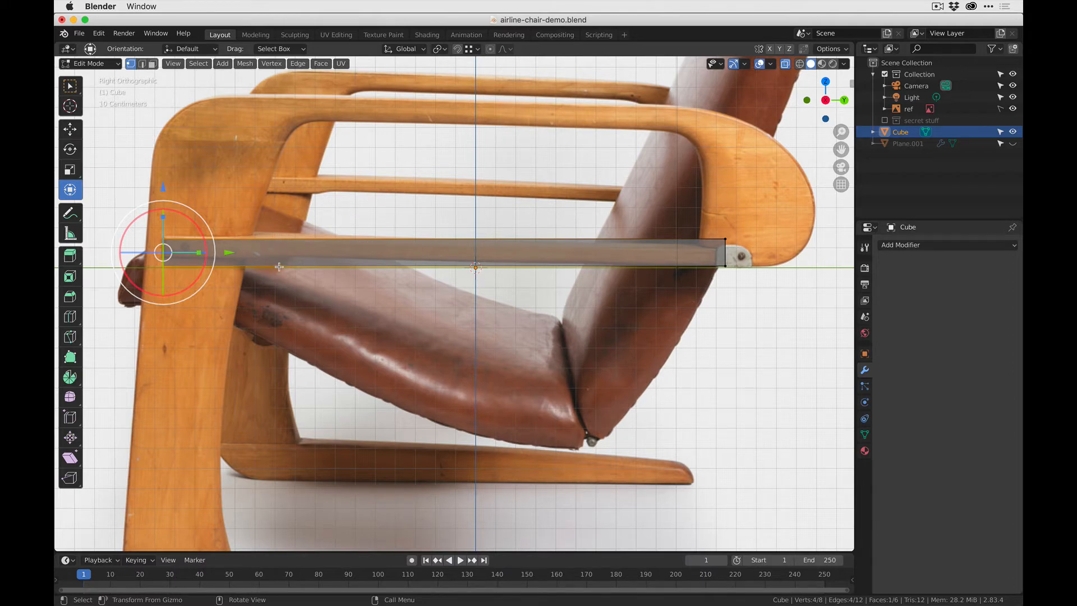
- Add two vertical loop cuts to the rail near its front end, just behind the front leg
{"action": "key", "text": "ctrl+r"}
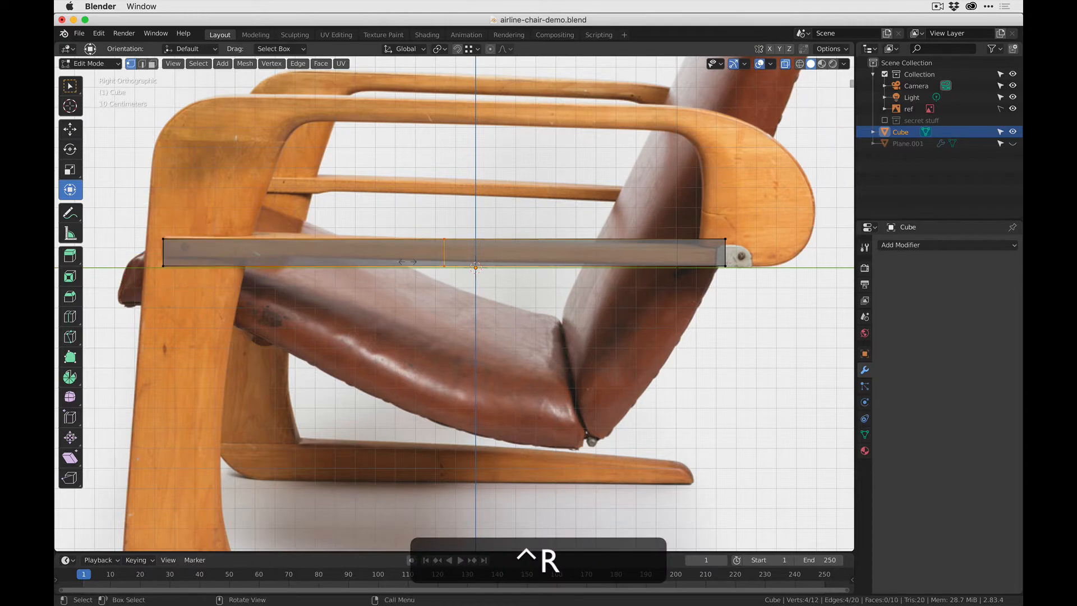
{"action": "left_click", "coordinate": [263, 257]}
{"action": "left_click", "coordinate": [213, 268]}
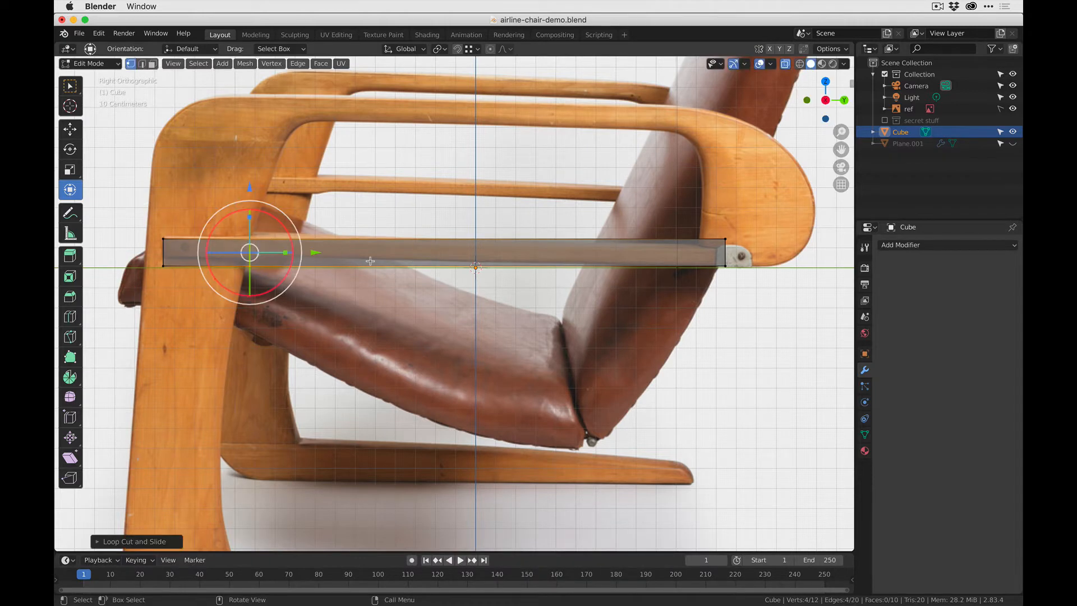
{"action": "key", "text": "ctrl+r"}
{"action": "left_click", "coordinate": [415, 257]}
{"action": "left_click", "coordinate": [216, 257]}
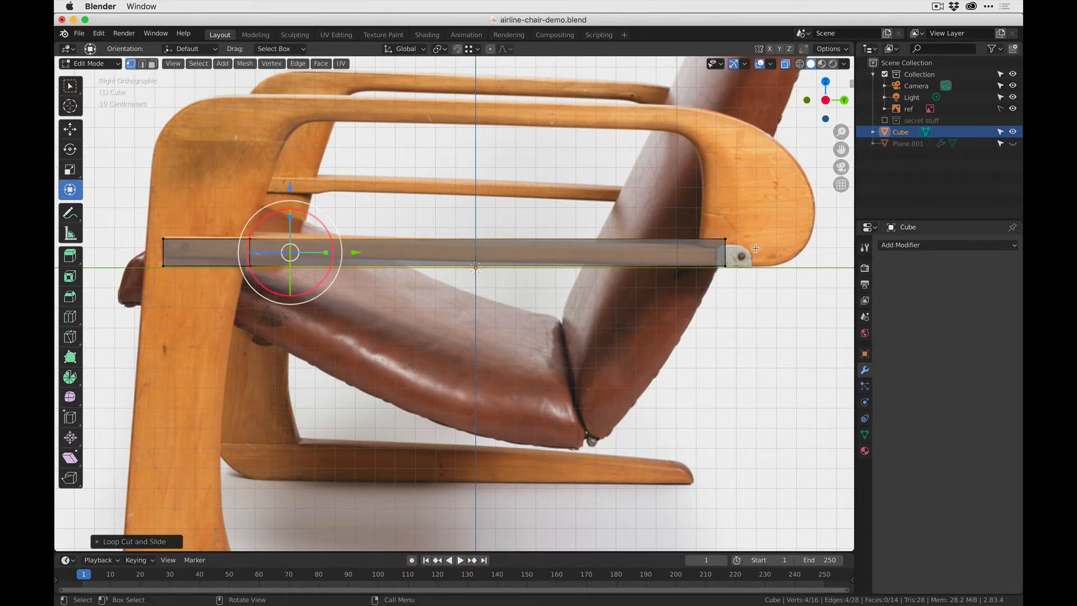
- Lower the rail's top vertices slightly to thin it, and return to Object Mode
{"action": "left_click_drag", "start_coordinate": [756, 248], "coordinate": [128, 203]}
{"action": "left_click_drag", "start_coordinate": [357, 177], "coordinate": [358, 181]}
{"action": "key", "text": "Tab"}
{"action": "scroll", "coordinate": [423, 209], "scroll_direction": "down", "scroll_amount": 2}
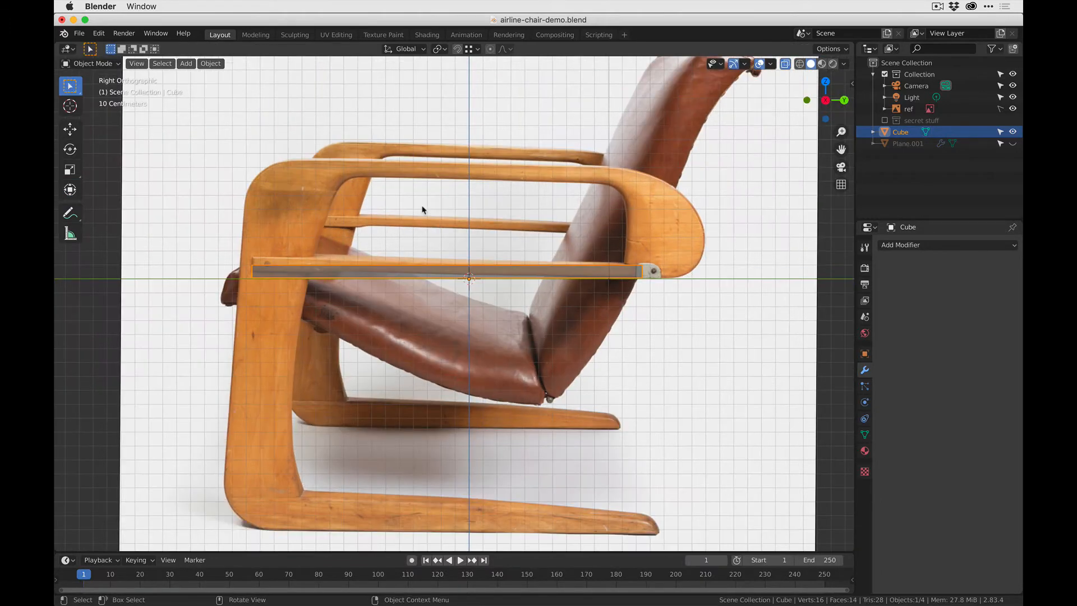
- Make the reference image selectable, select it and try to rotate it
{"action": "scroll", "coordinate": [378, 177], "scroll_direction": "up", "scroll_amount": 2}
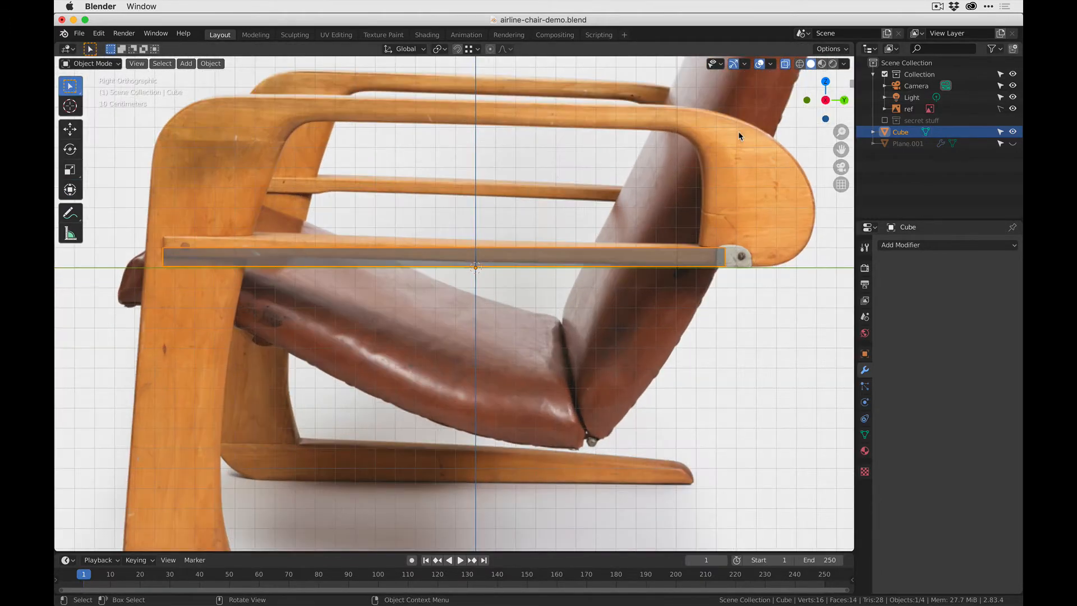
{"action": "left_click", "coordinate": [211, 141]}
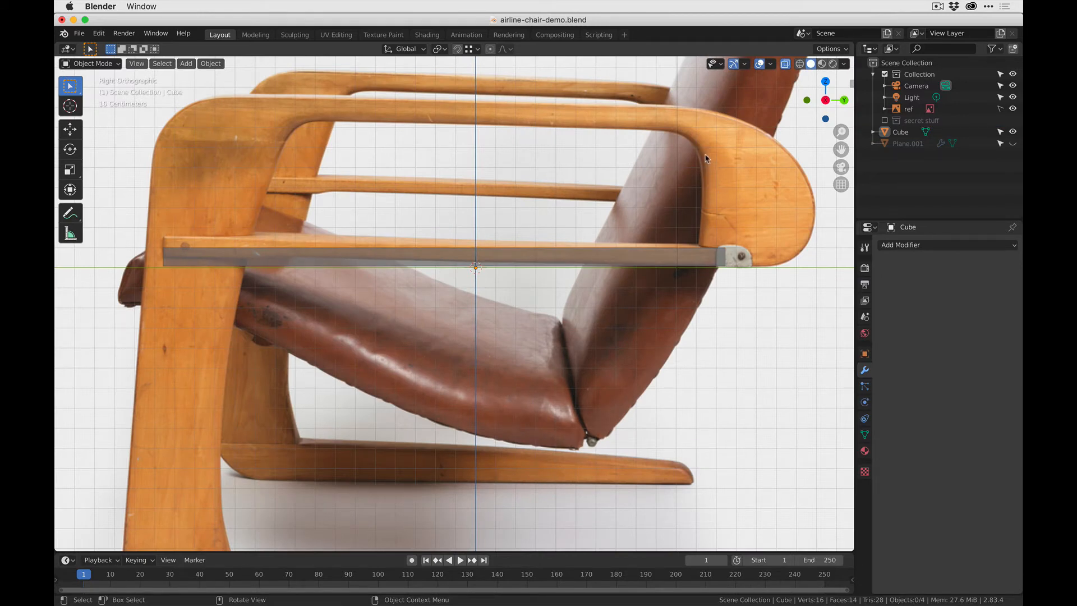
{"action": "left_click", "coordinate": [398, 142]}
{"action": "scroll", "coordinate": [615, 404], "scroll_direction": "down", "scroll_amount": 2}
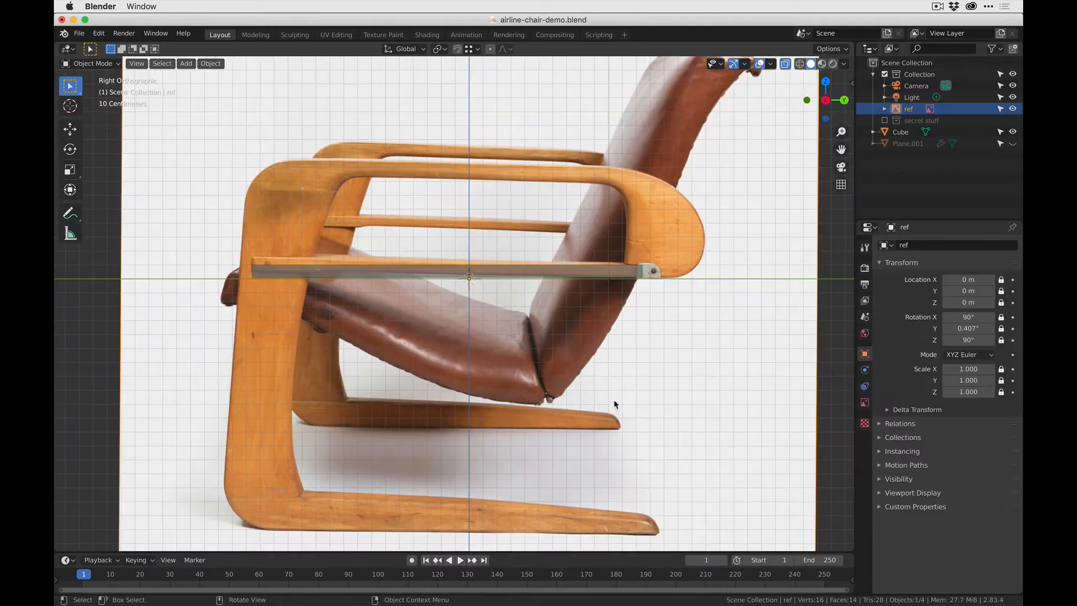
{"action": "key", "text": "r"}
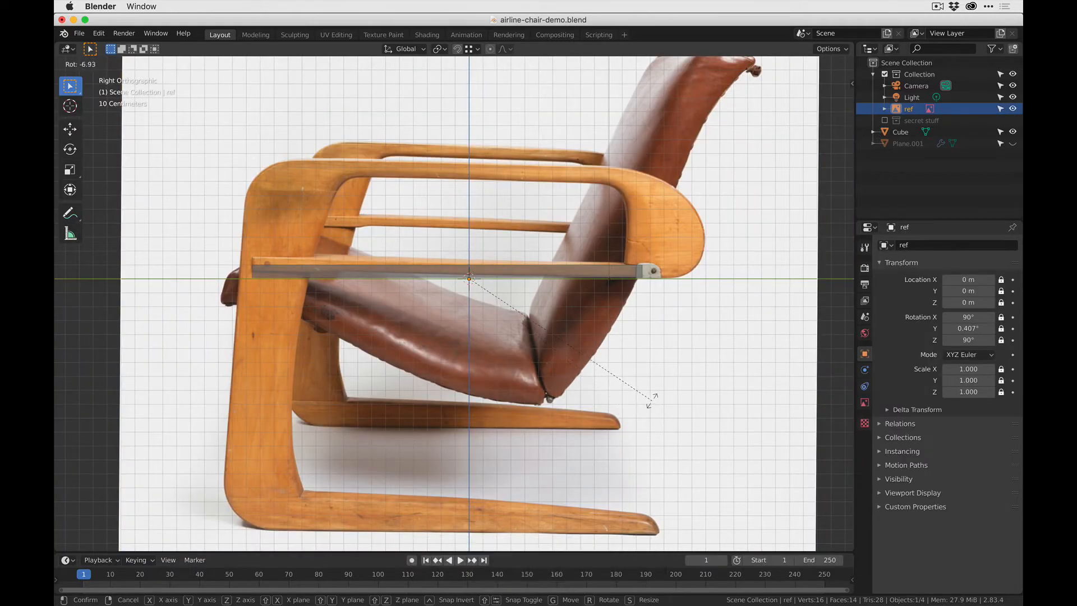
{"action": "key", "text": "Escape"}
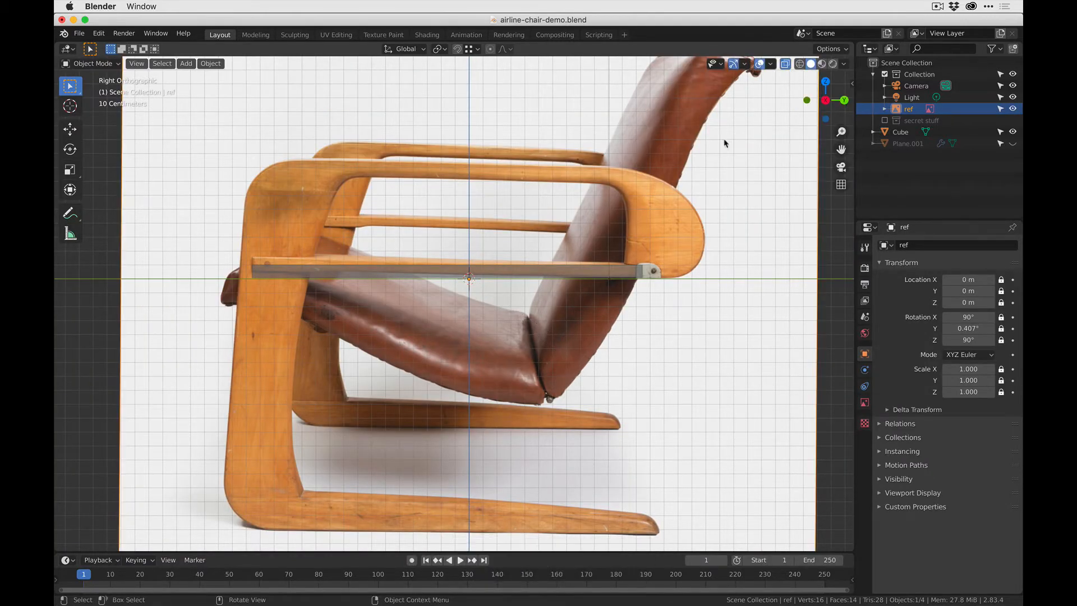
- Unlock the reference image's X, Y and Z rotation
{"action": "left_click", "coordinate": [853, 85]}
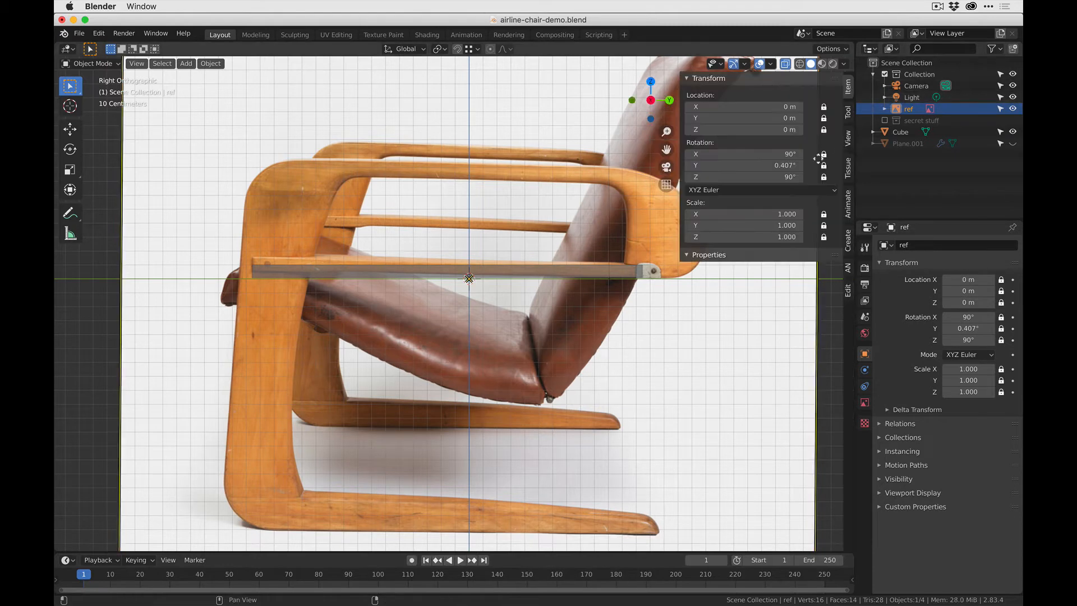
{"action": "left_click_drag", "start_coordinate": [823, 154], "coordinate": [824, 177]}
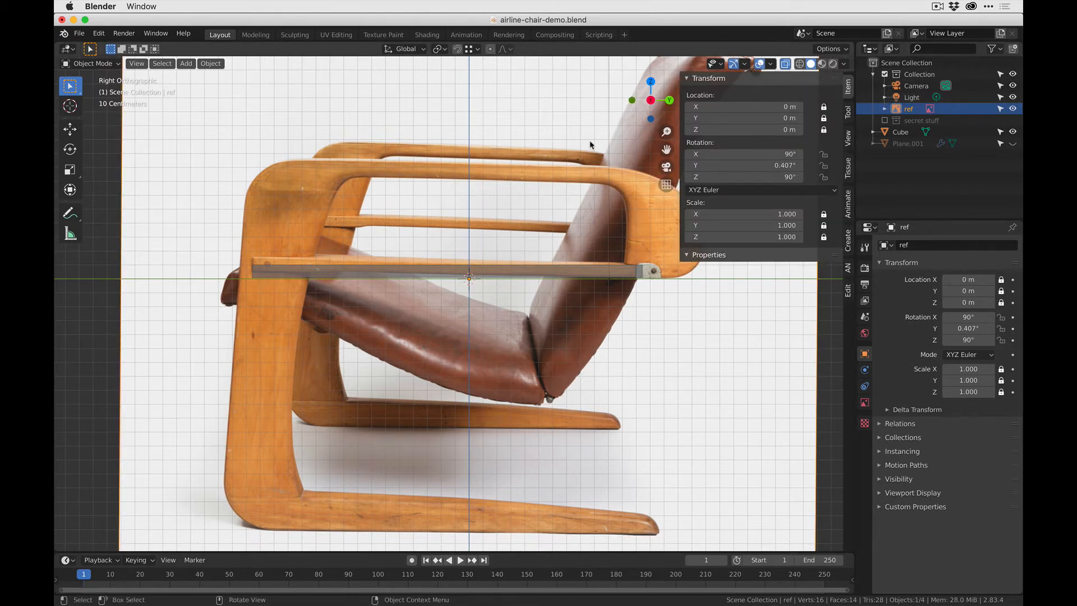
{"action": "key", "text": "n"}
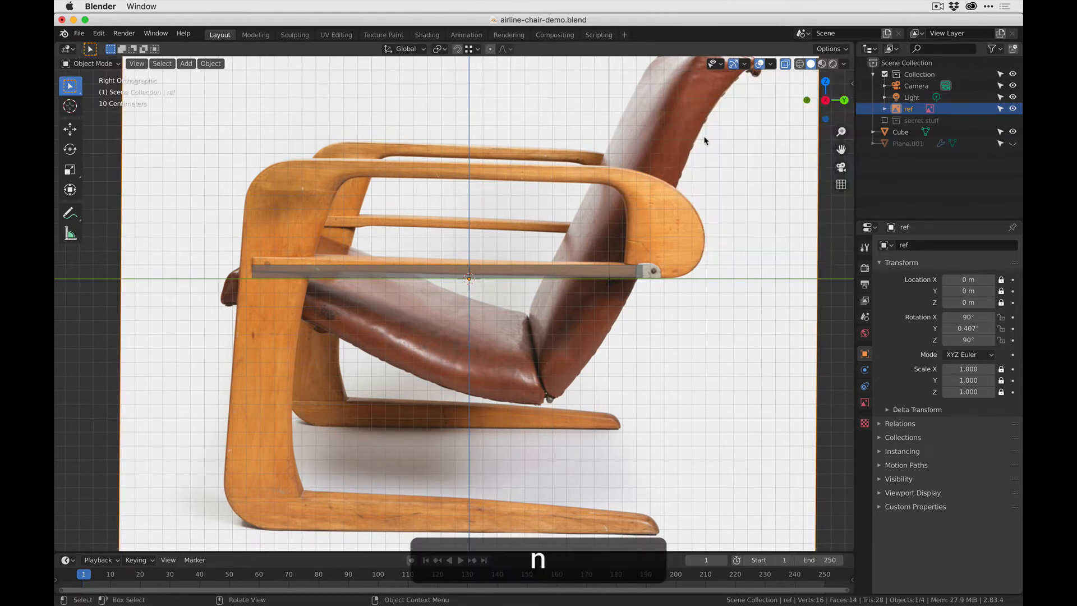
- Rotate the reference image by about -1.2° to level the chair's rail, and make the image unselectable
{"action": "key", "text": "r"}
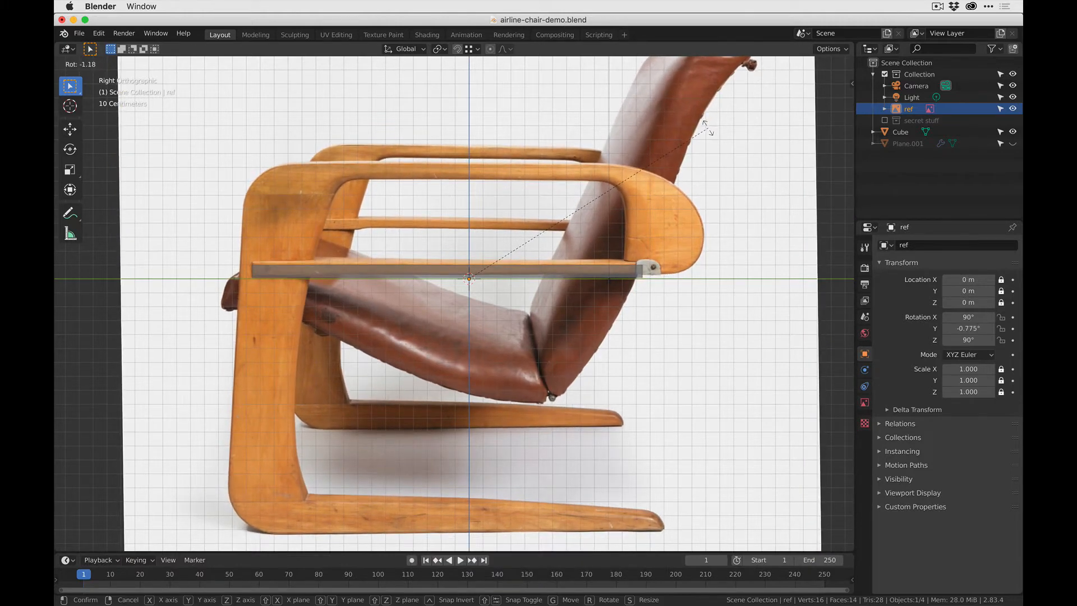
{"action": "left_click", "coordinate": [708, 128]}
{"action": "left_click", "coordinate": [1000, 109]}
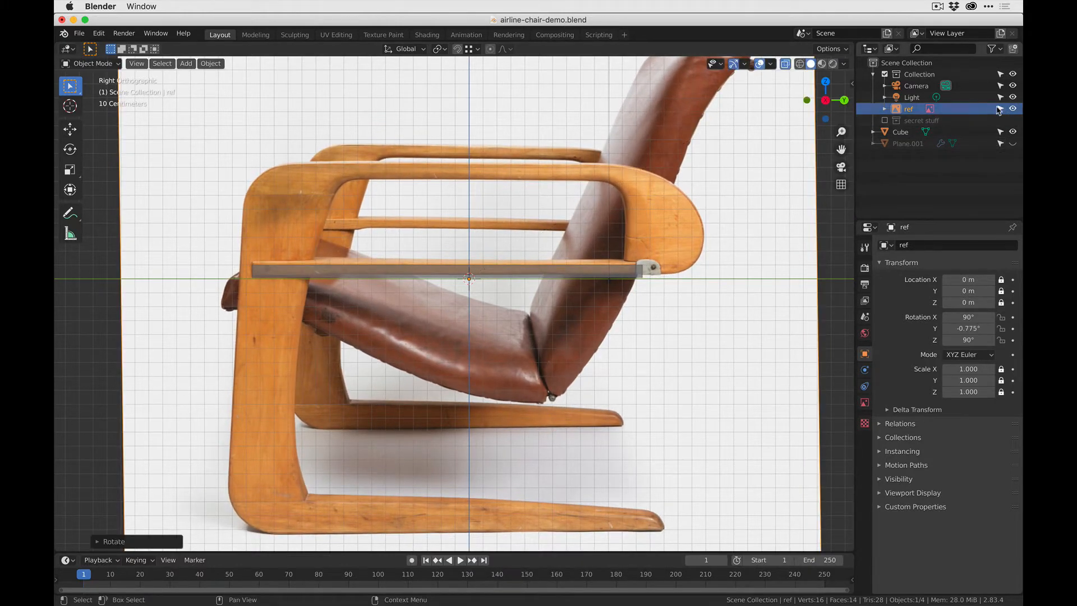
- Move the rail up along Z by about 0.026 m to match its position in the reference image
{"action": "scroll", "coordinate": [330, 232], "scroll_direction": "up", "scroll_amount": 2}
{"action": "left_click", "coordinate": [338, 260]}
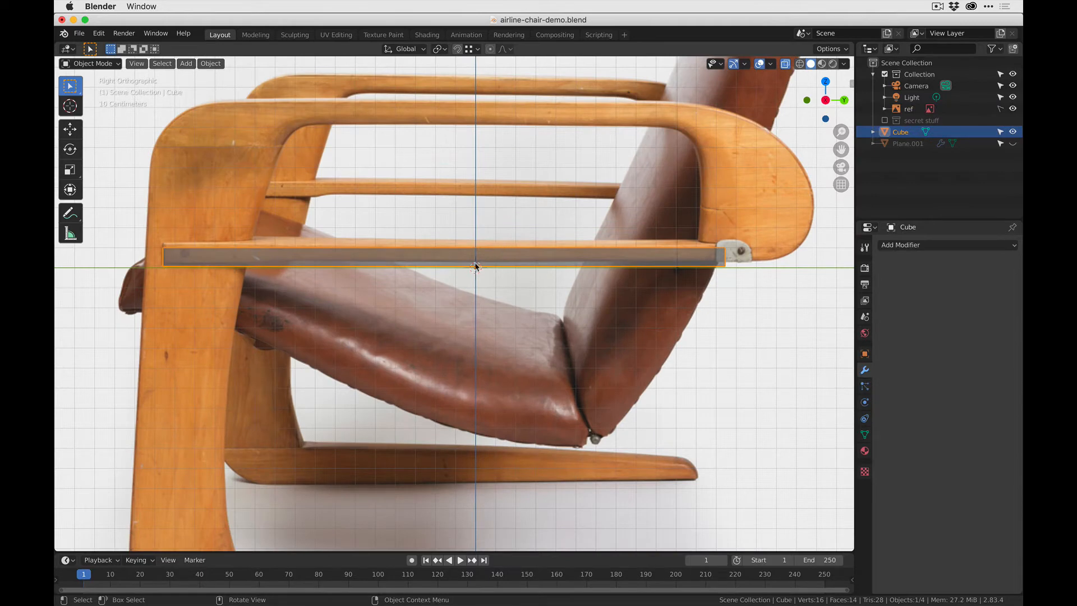
{"action": "key", "text": "g"}
{"action": "key", "text": "z"}
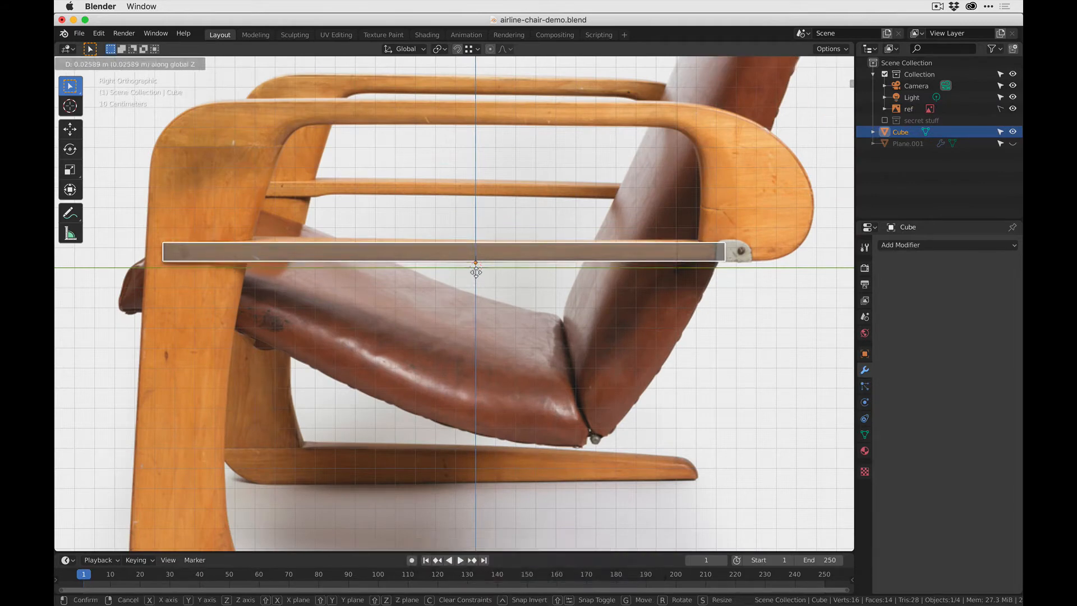
{"action": "left_click", "coordinate": [476, 272]}
{"action": "key", "text": "Tab"}
{"action": "scroll", "coordinate": [486, 268], "scroll_direction": "up", "scroll_amount": 3}
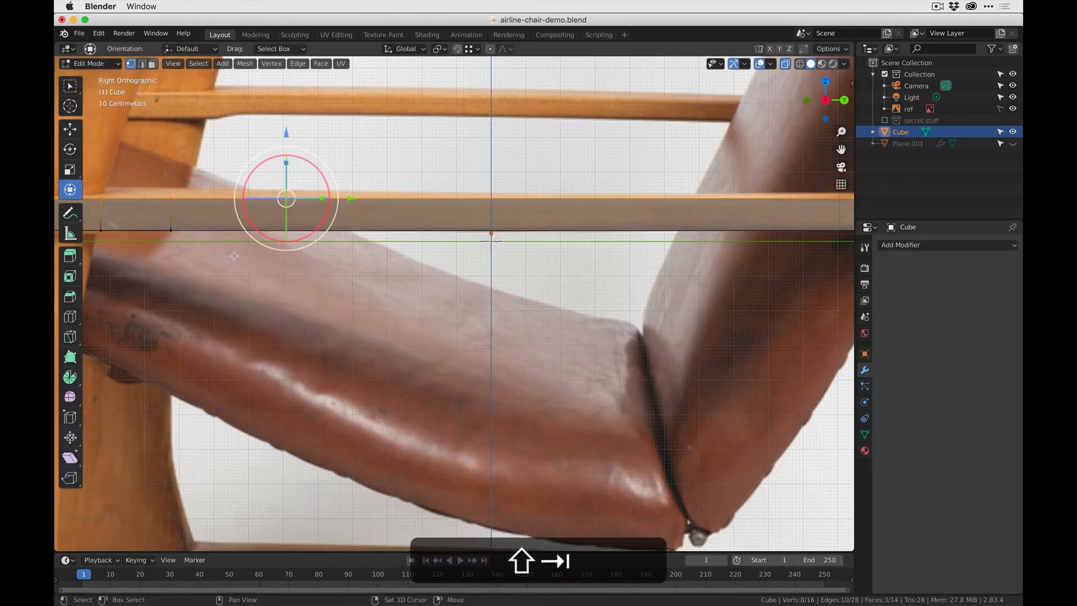
{"action": "middle_click_drag", "start_coordinate": [245, 257], "coordinate": [449, 263], "text": "shift"}
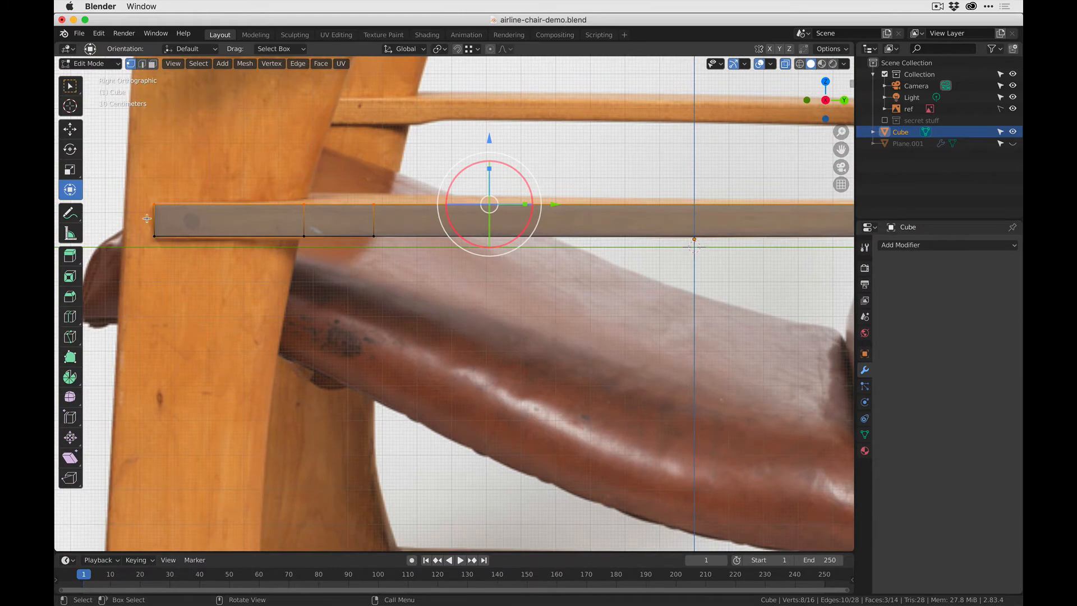
{"action": "key", "text": "Tab"}
{"action": "scroll", "coordinate": [250, 217], "scroll_direction": "down", "scroll_amount": 3}
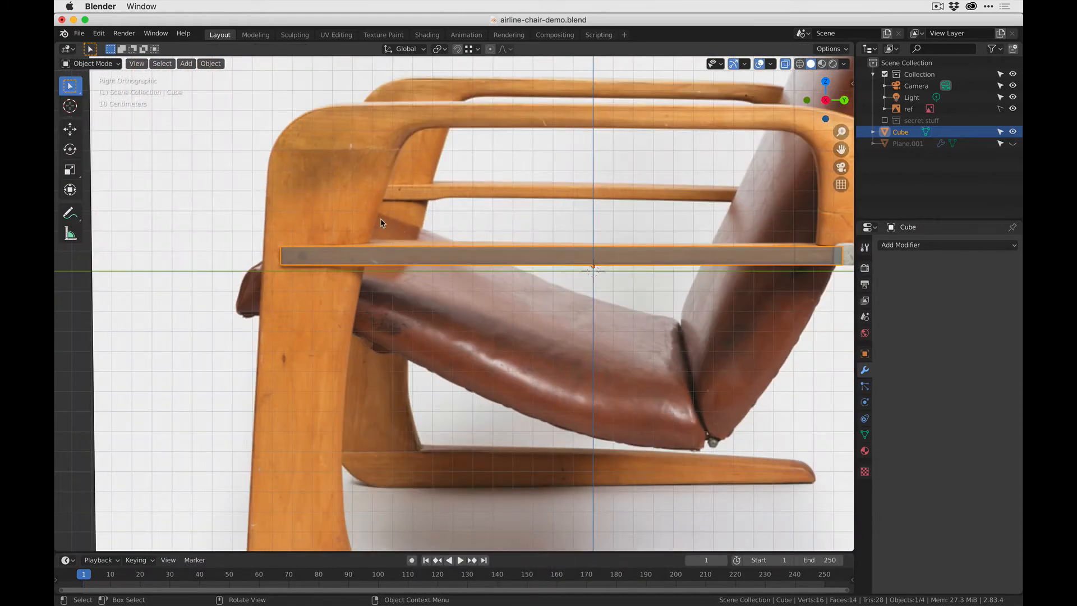
- Unhide the chair frame Plane.001 and move the rail along X until it is centred on the frame
{"action": "middle_click_drag", "start_coordinate": [380, 222], "coordinate": [515, 351]}
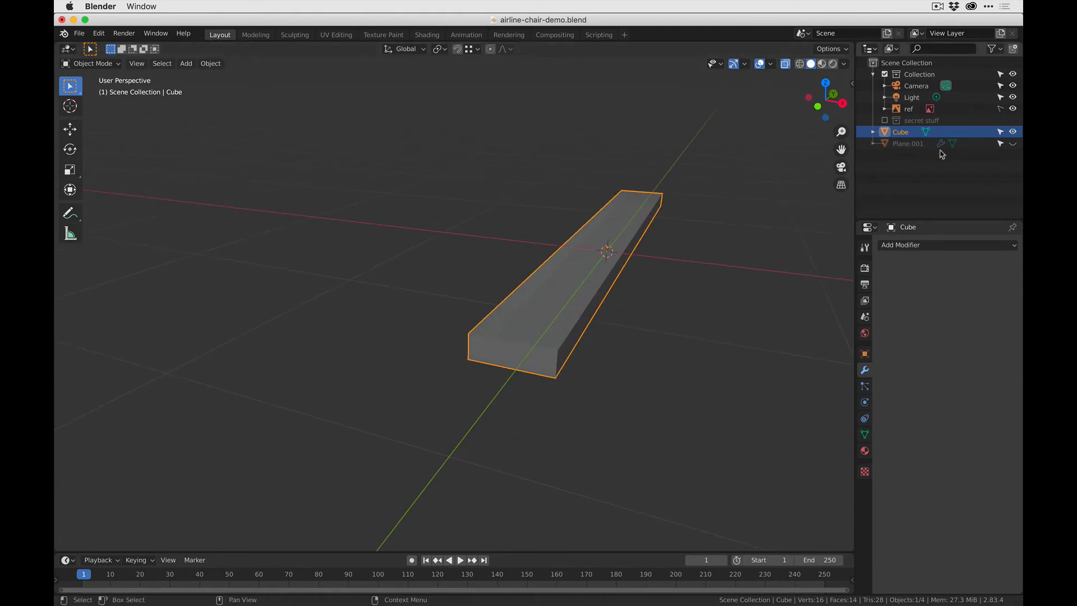
{"action": "left_click", "coordinate": [1013, 144]}
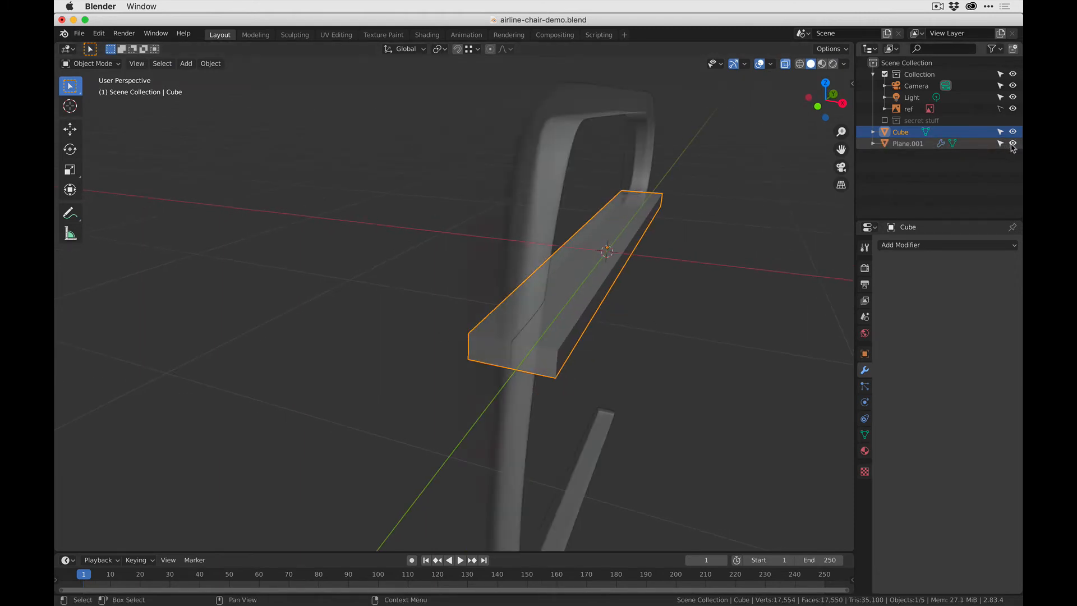
{"action": "scroll", "coordinate": [629, 314], "scroll_direction": "up", "scroll_amount": 2}
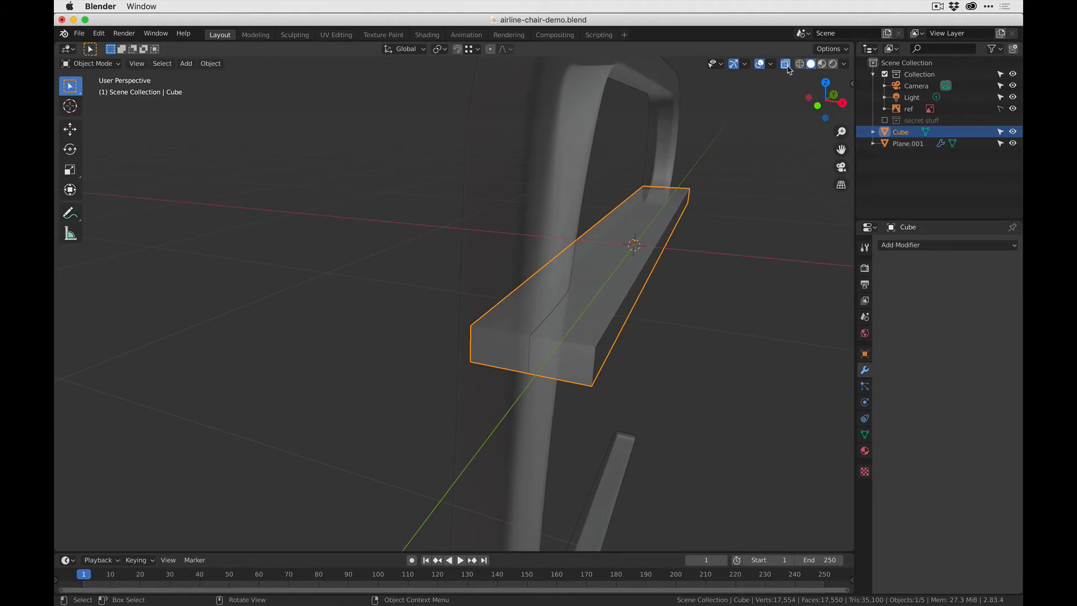
{"action": "middle_click_drag", "start_coordinate": [645, 196], "coordinate": [709, 272]}
{"action": "key", "text": "g"}
{"action": "key", "text": "y"}
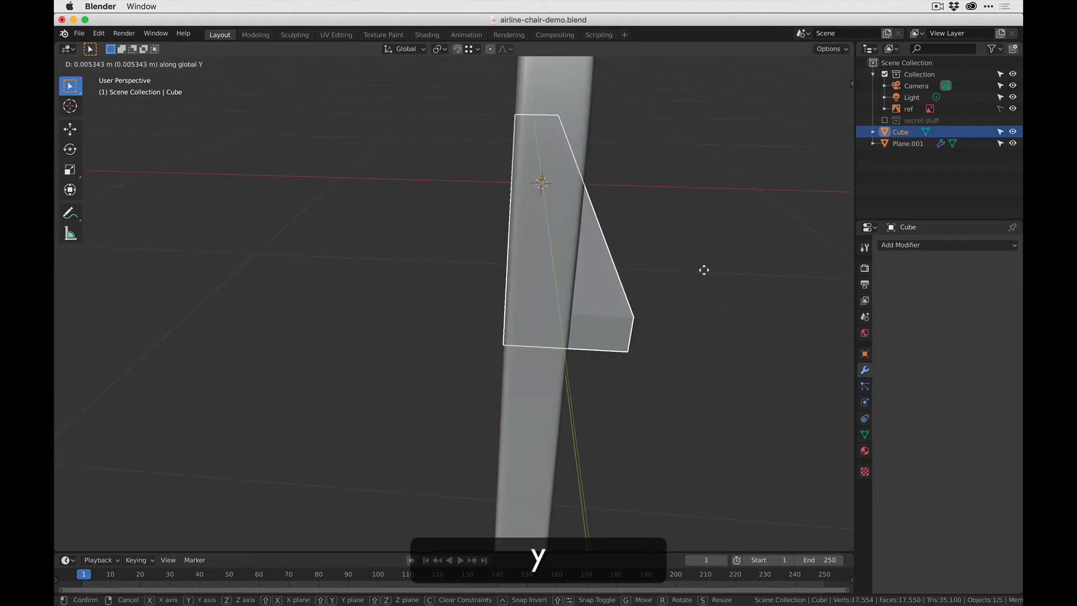
{"action": "key", "text": "x"}
{"action": "left_click", "coordinate": [695, 269]}
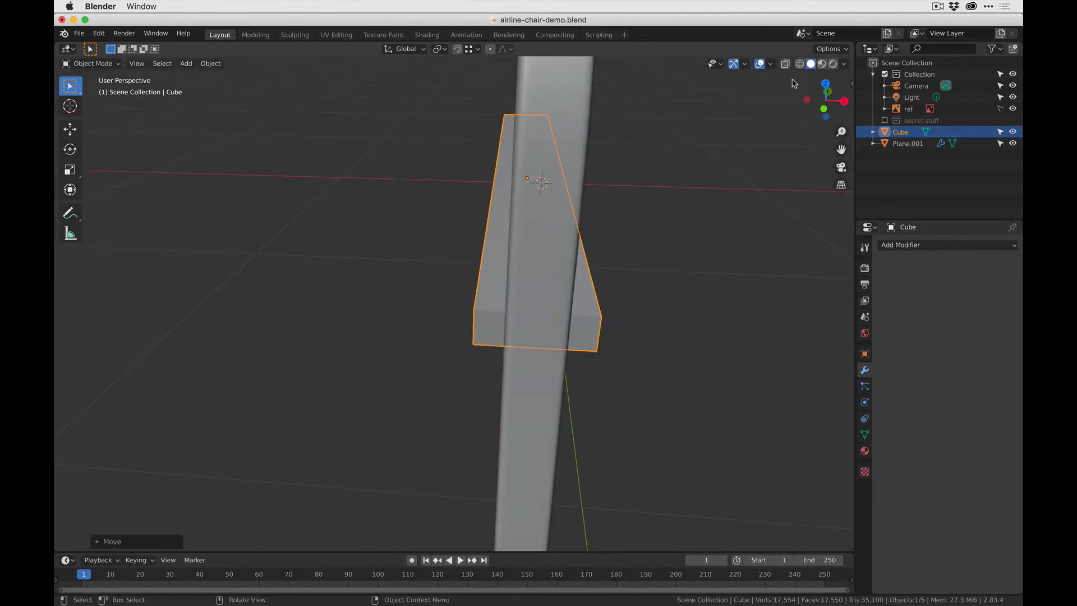
- In the front view, scale the rail along X by about 0.58 so it is slightly wider than the frame
{"action": "left_click", "coordinate": [824, 108]}
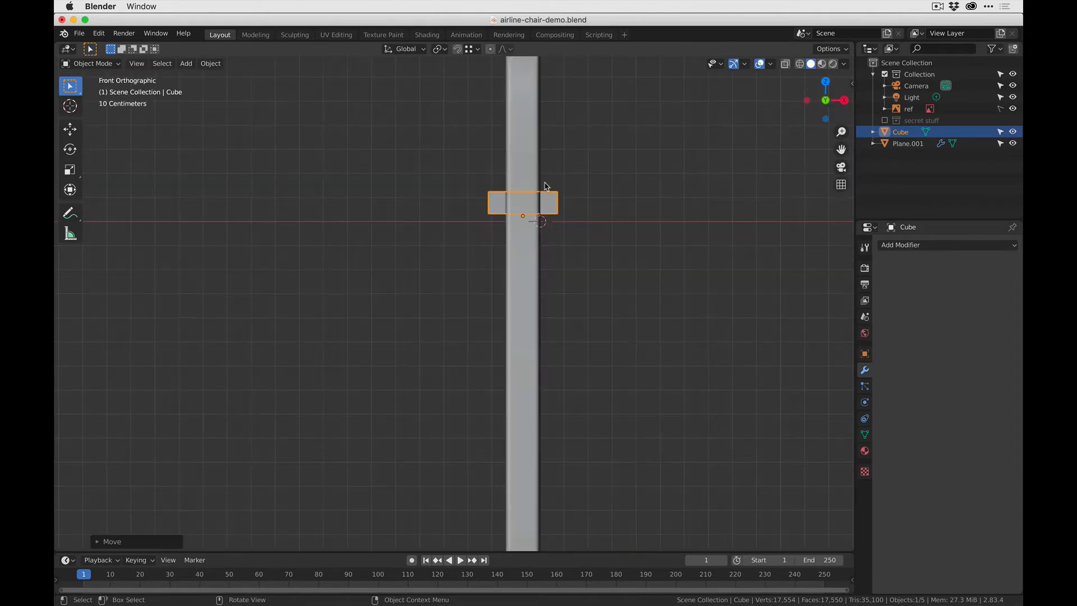
{"action": "scroll", "coordinate": [570, 153], "scroll_direction": "up", "scroll_amount": 4}
{"action": "key", "text": "s"}
{"action": "key", "text": "y"}
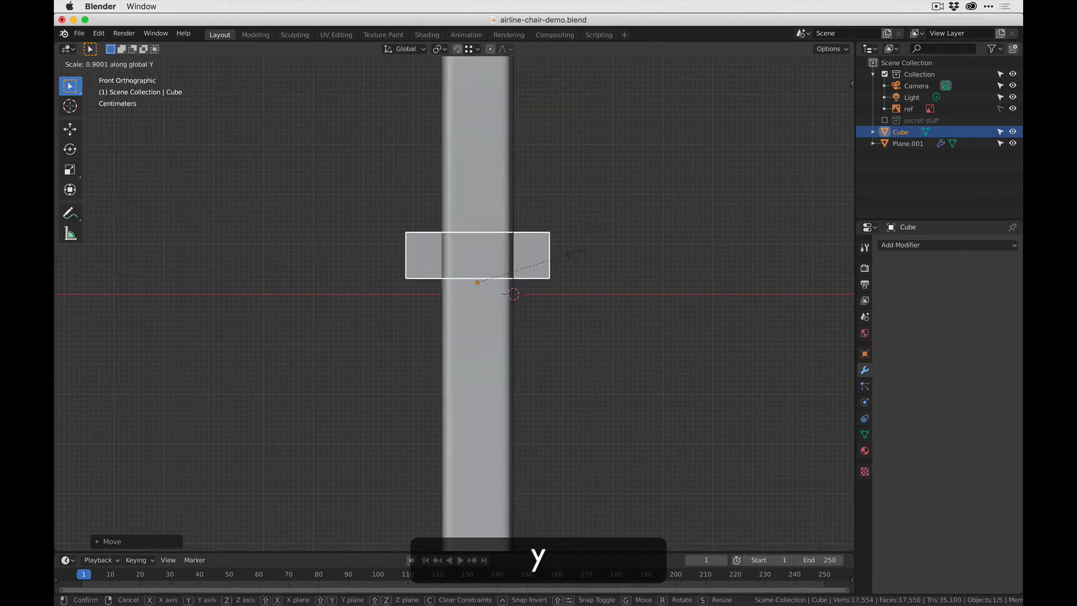
{"action": "key", "text": "x"}
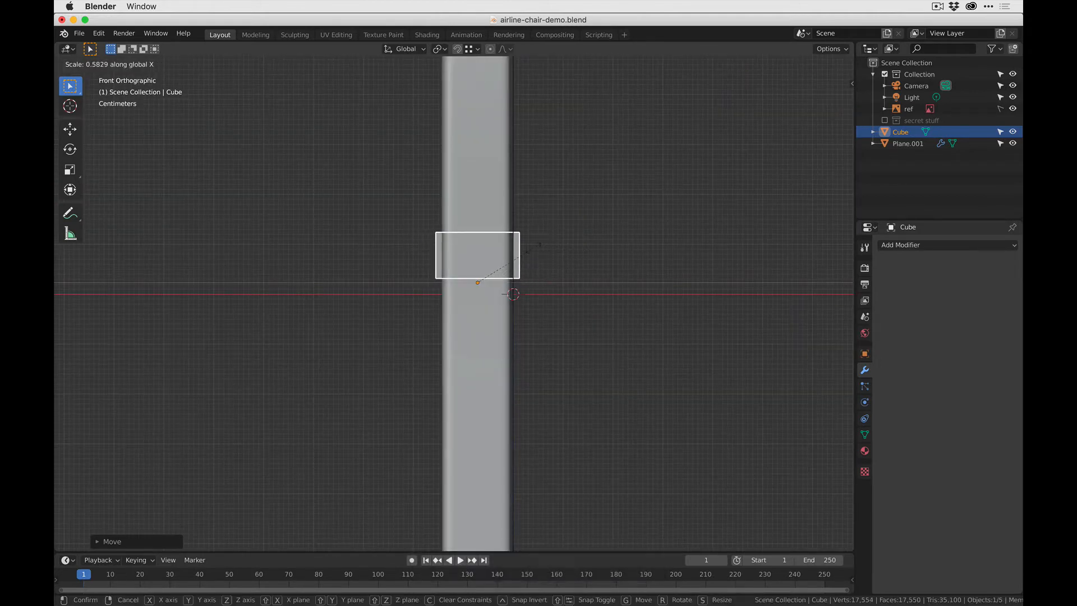
{"action": "left_click", "coordinate": [533, 247]}
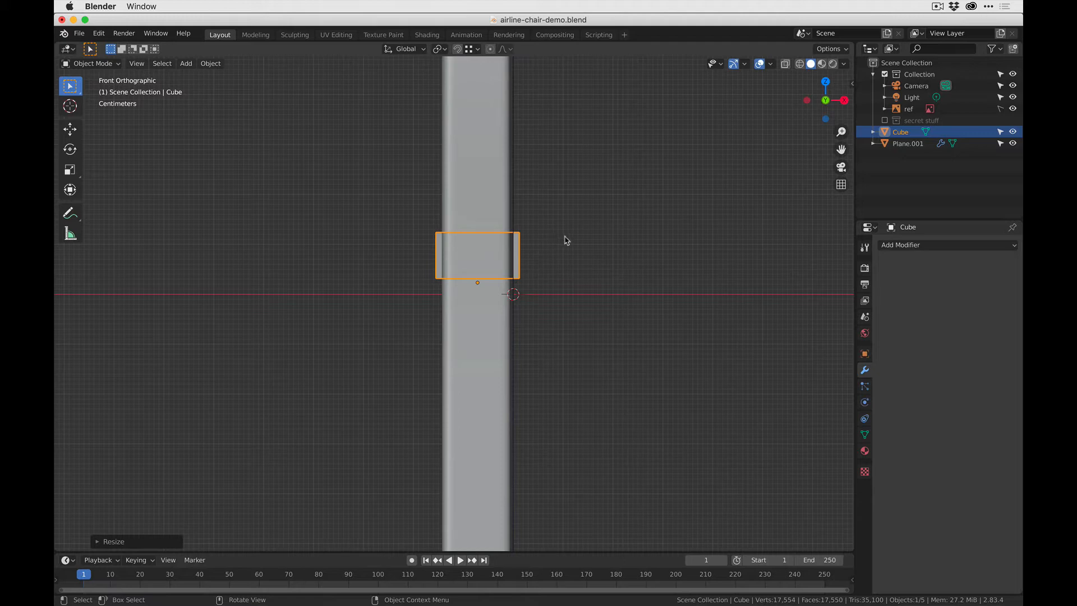
- Hide the chair frame Plane.001 again and open the rail in Edit Mode
{"action": "left_click", "coordinate": [1013, 144]}
{"action": "middle_click_drag", "start_coordinate": [518, 248], "coordinate": [519, 226]}
{"action": "middle_click_drag", "start_coordinate": [439, 296], "coordinate": [436, 309]}
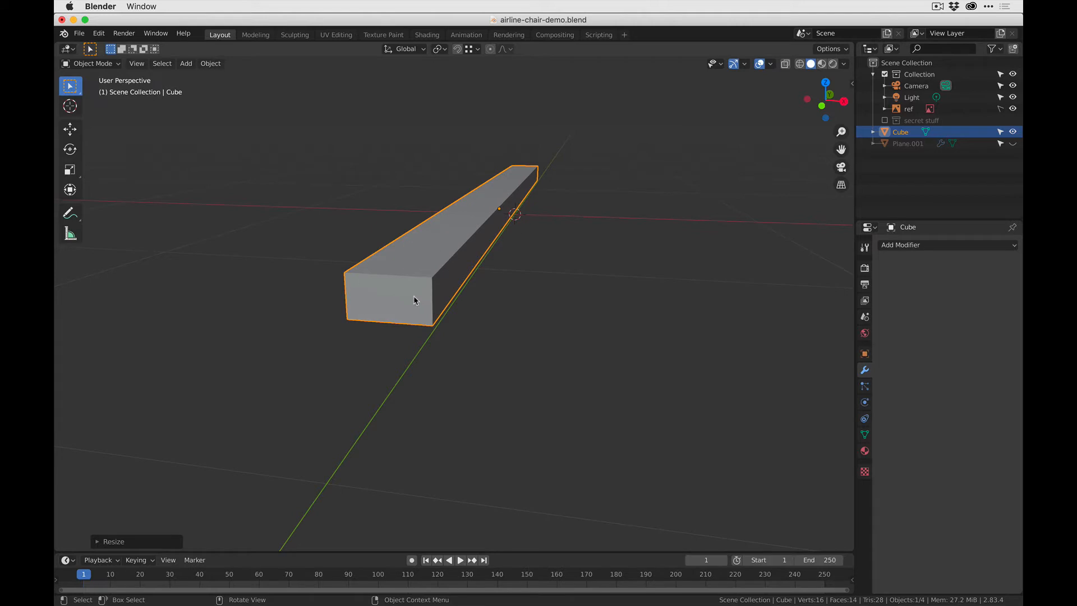
{"action": "key", "text": "Tab"}
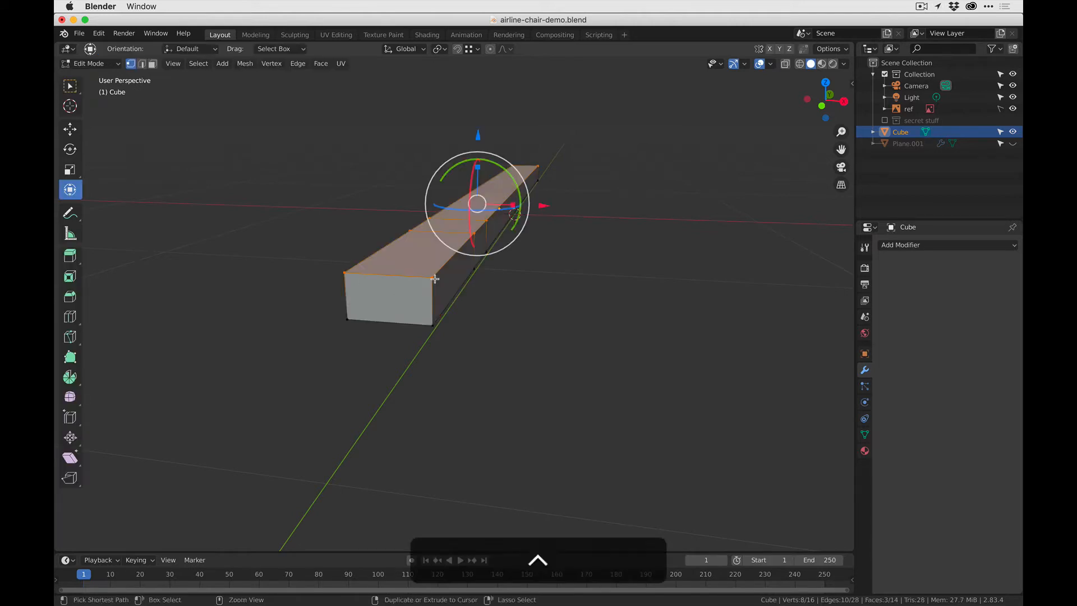
{"action": "key", "text": "ctrl+r"}
{"action": "left_click", "coordinate": [402, 292]}
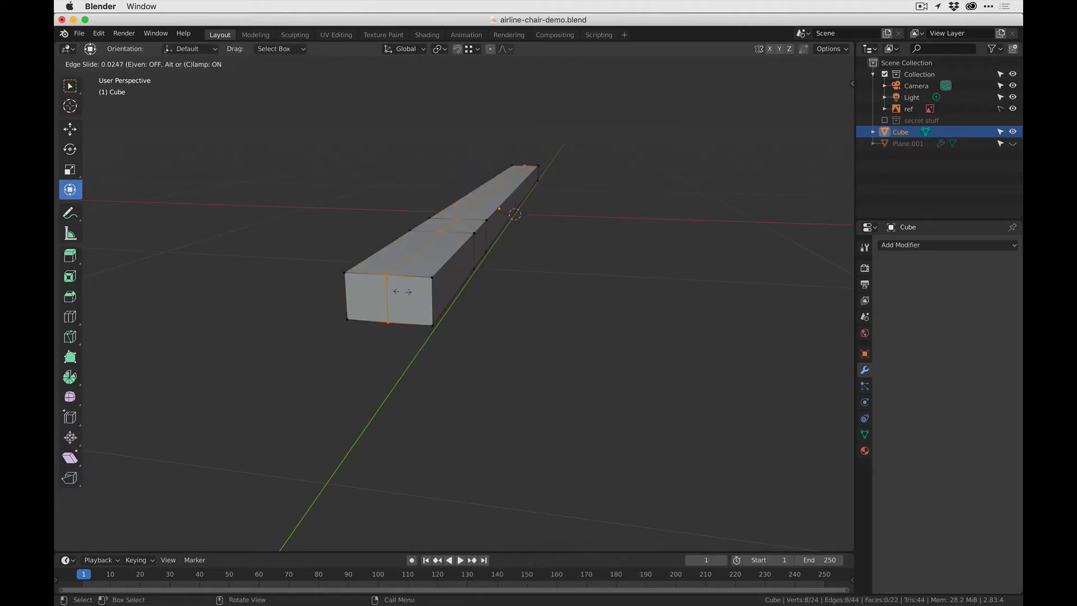
{"action": "key", "text": "Escape"}
{"action": "key", "text": "super+z"}
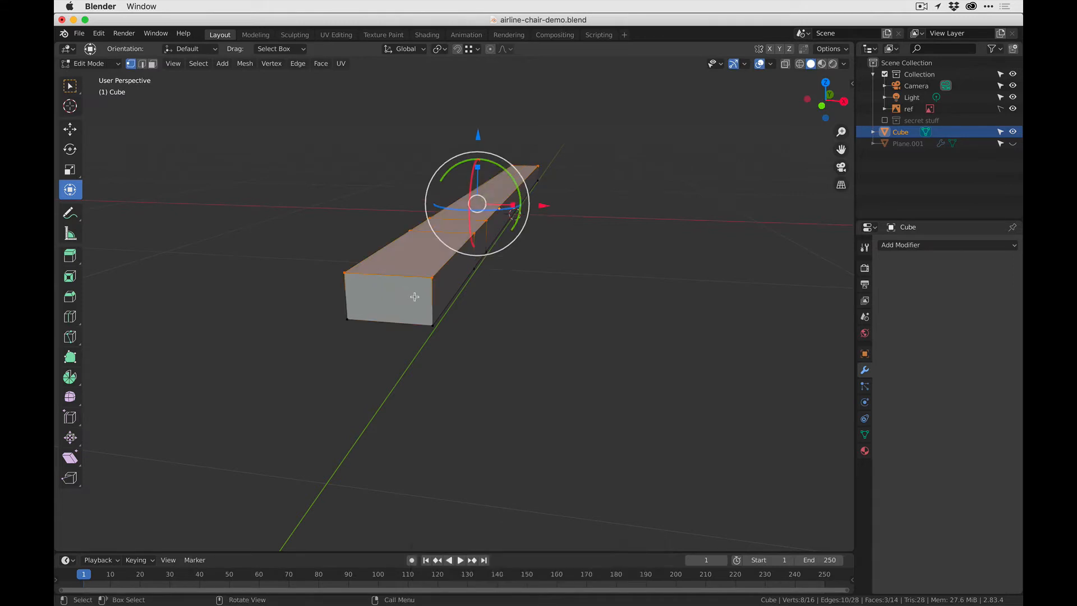
- Add two lengthwise loop cuts across the rail's width and scale them along X close to its side edges
{"action": "key", "text": "ctrl+r"}
{"action": "scroll", "coordinate": [413, 280], "scroll_direction": "up", "scroll_amount": 1}
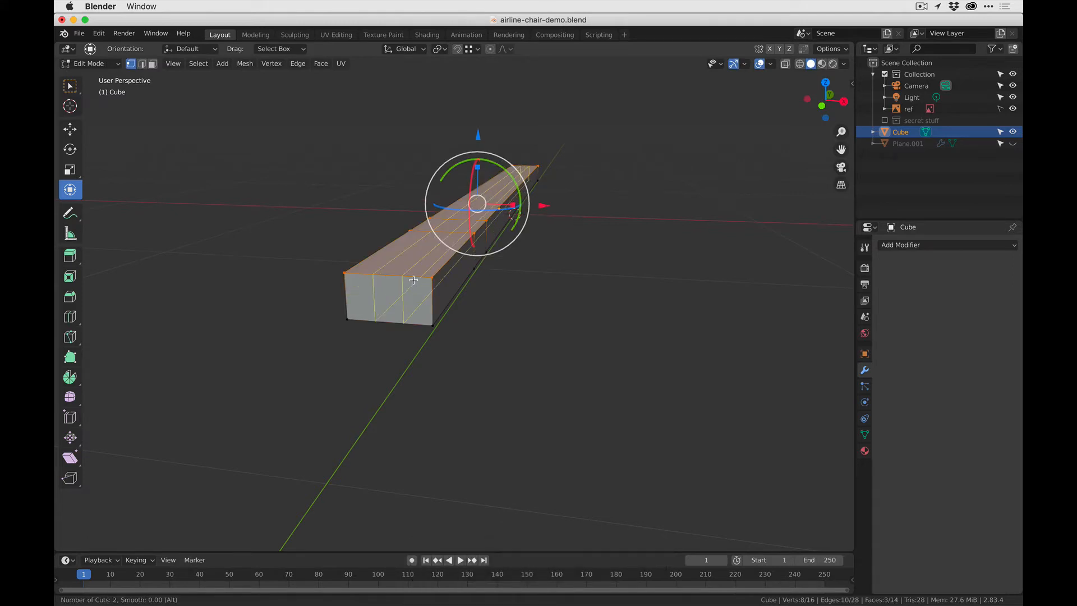
{"action": "left_click", "coordinate": [413, 280]}
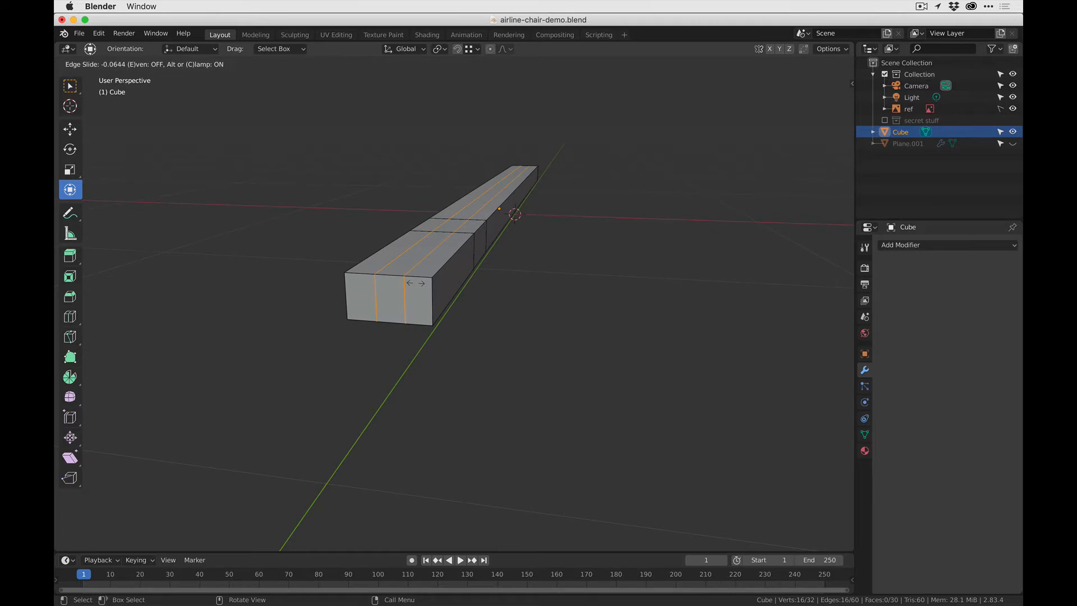
{"action": "left_click", "coordinate": [416, 283]}
{"action": "key", "text": "s"}
{"action": "key", "text": "x"}
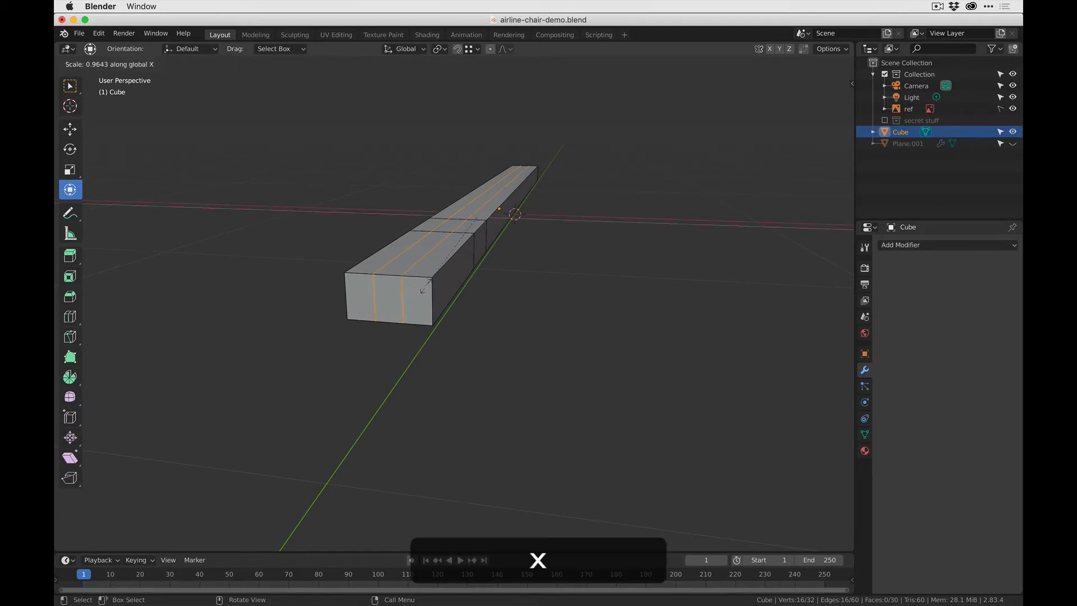
{"action": "right_click", "coordinate": [331, 409]}
- Add two lengthwise loop cuts across the rail's height and scale them along Z close to its top and bottom edges
{"action": "key", "text": "ctrl+r"}
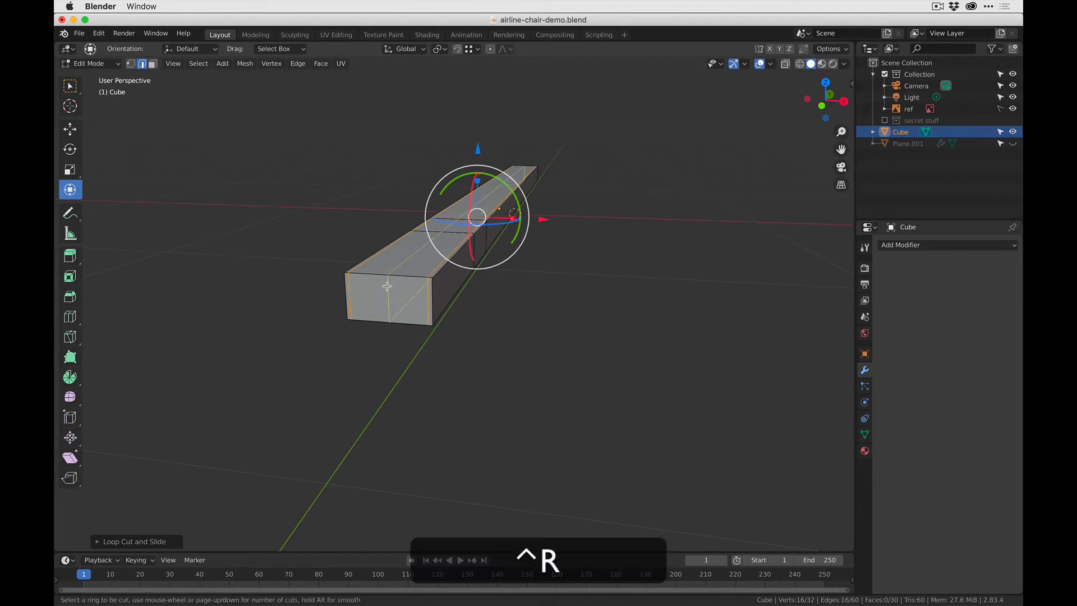
{"action": "scroll", "coordinate": [346, 293], "scroll_direction": "up", "scroll_amount": 1}
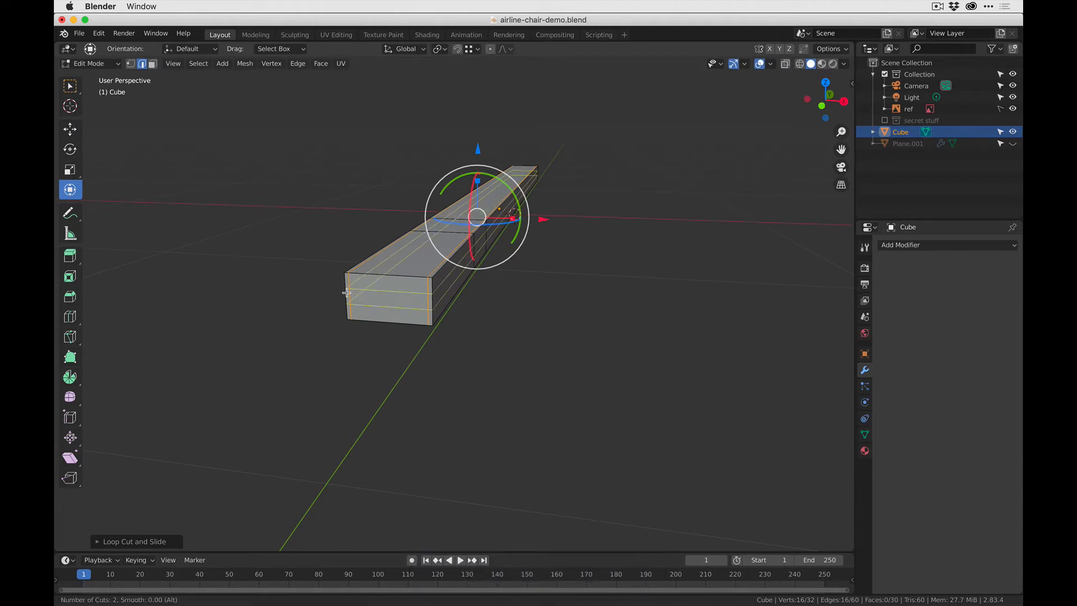
{"action": "left_click", "coordinate": [347, 292]}
{"action": "key", "text": "s"}
{"action": "key", "text": "z"}
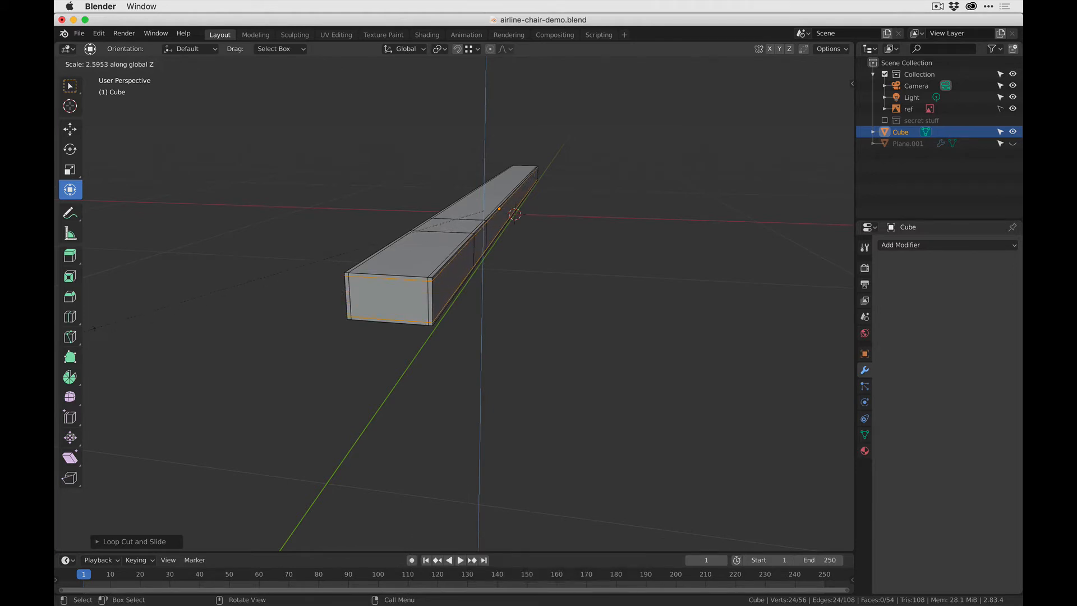
{"action": "left_click", "coordinate": [164, 331]}
- Add a loop cut around the rail and slide it close to the rail's front end
{"action": "middle_click_drag", "start_coordinate": [343, 332], "coordinate": [343, 297]}
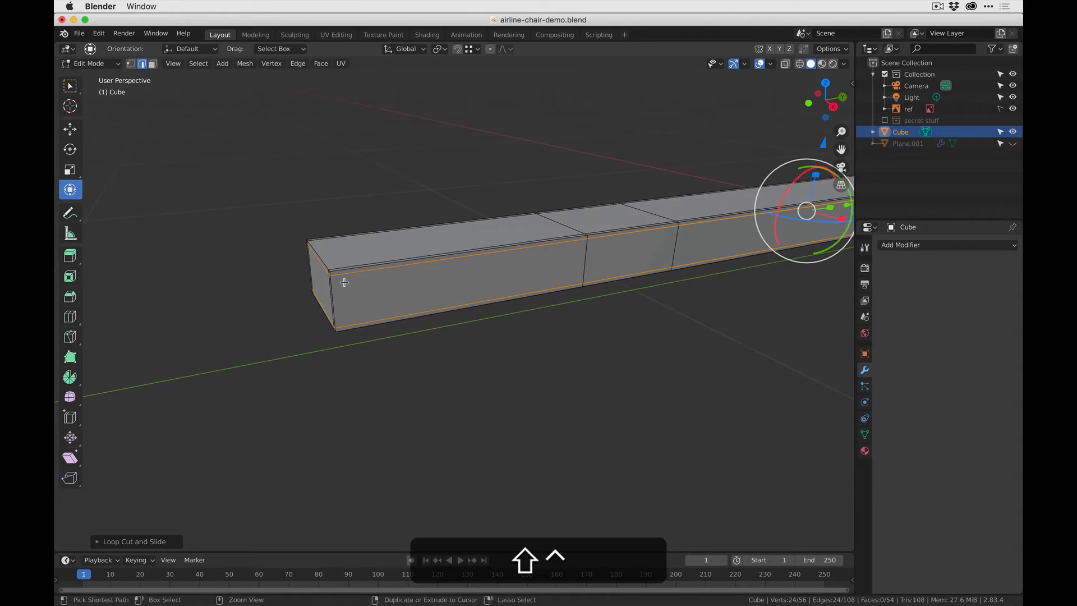
{"action": "key", "text": "ctrl+r"}
{"action": "left_click", "coordinate": [377, 266]}
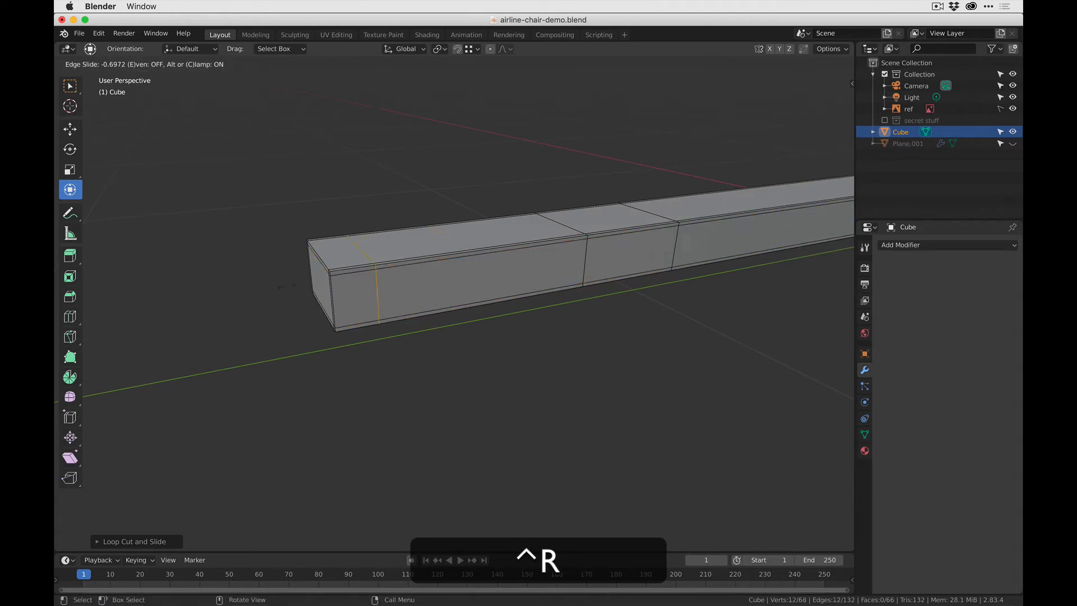
{"action": "left_click", "coordinate": [253, 291]}
- Add a loop cut around the rail and slide it close to the rail's rear end
{"action": "scroll", "coordinate": [254, 291], "scroll_direction": "down", "scroll_amount": 4}
{"action": "middle_click_drag", "start_coordinate": [655, 275], "coordinate": [621, 179], "text": "shift"}
{"action": "key", "text": "ctrl+r"}
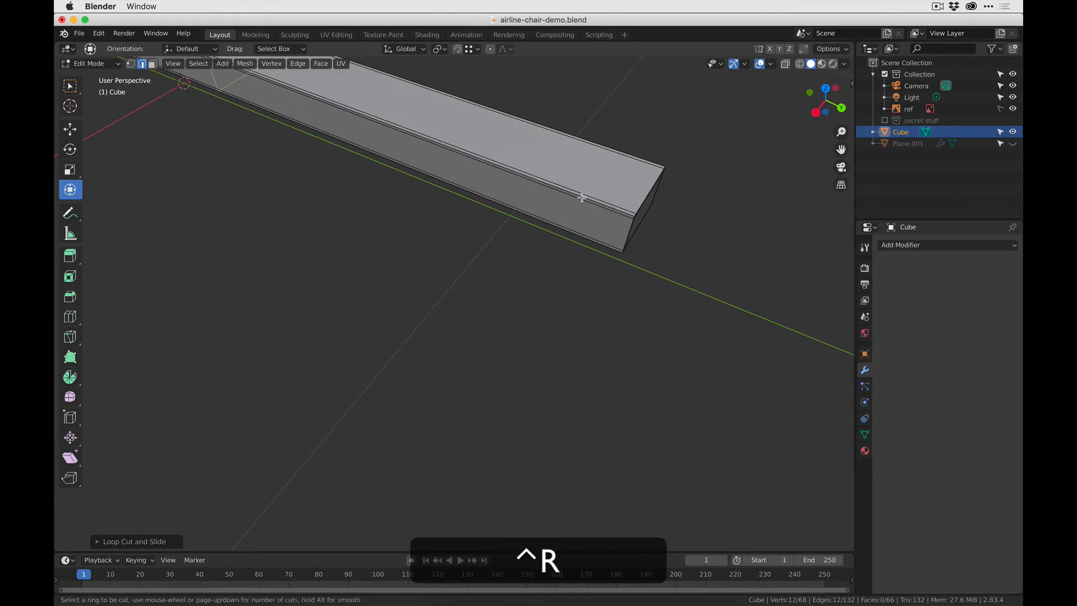
{"action": "left_click", "coordinate": [581, 197]}
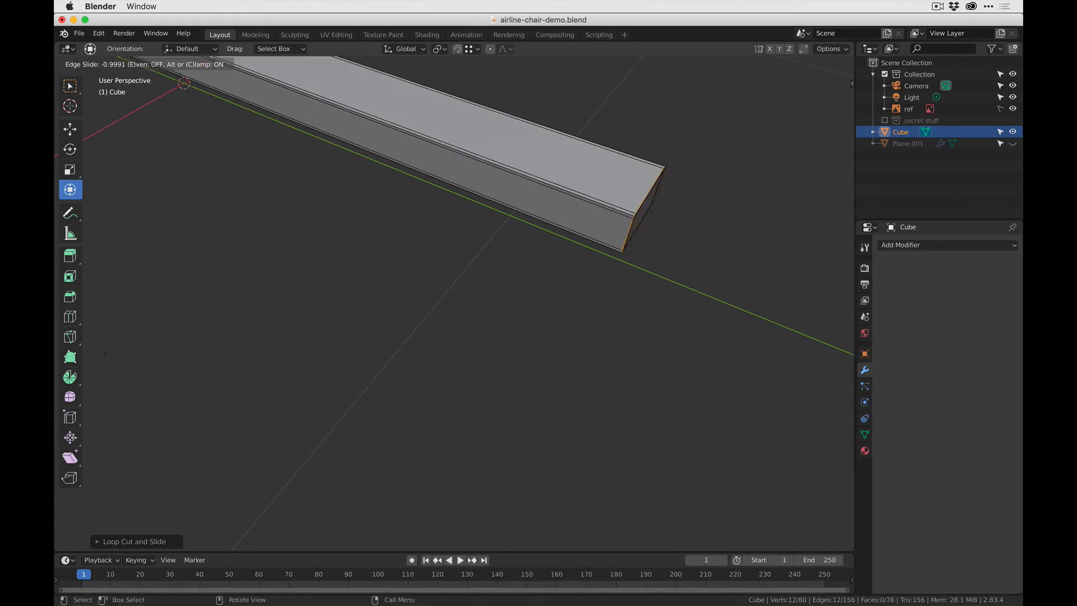
{"action": "left_click", "coordinate": [109, 355]}
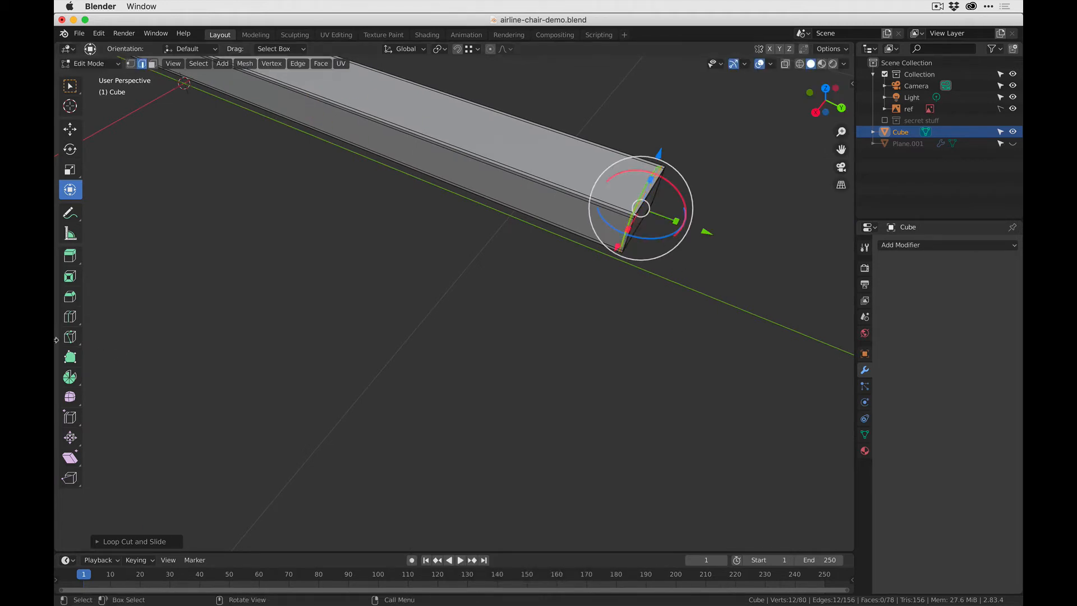
- Show the rail's front end over the reference in the right side view and switch to vertex selection
{"action": "middle_click_drag", "start_coordinate": [57, 344], "coordinate": [146, 281]}
{"action": "middle_click_drag", "start_coordinate": [146, 281], "coordinate": [129, 314], "text": "shift"}
{"action": "left_click", "coordinate": [827, 106]}
{"action": "middle_click_drag", "start_coordinate": [339, 304], "coordinate": [555, 191], "text": "shift"}
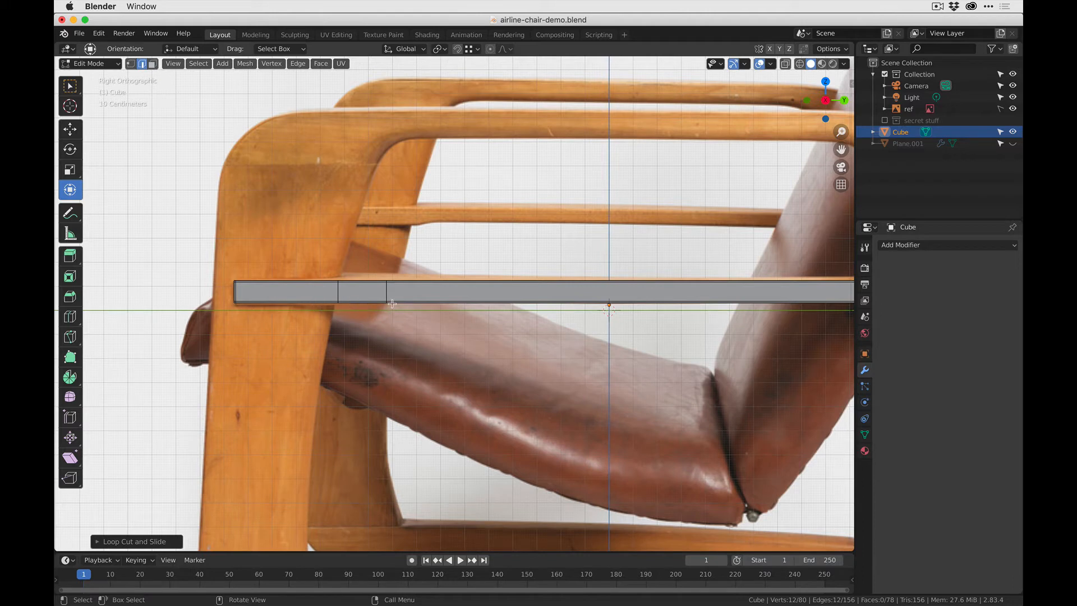
{"action": "key", "text": "1"}
{"action": "key", "text": "b"}
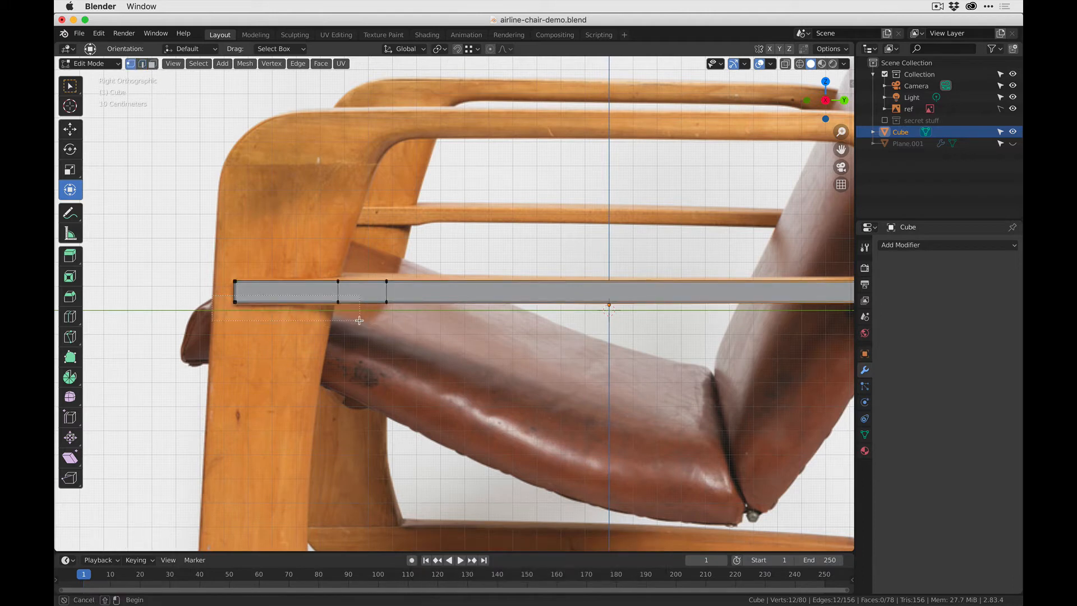
{"action": "left_click_drag", "start_coordinate": [360, 320], "coordinate": [360, 321]}
{"action": "left_click_drag", "start_coordinate": [267, 240], "coordinate": [267, 243]}
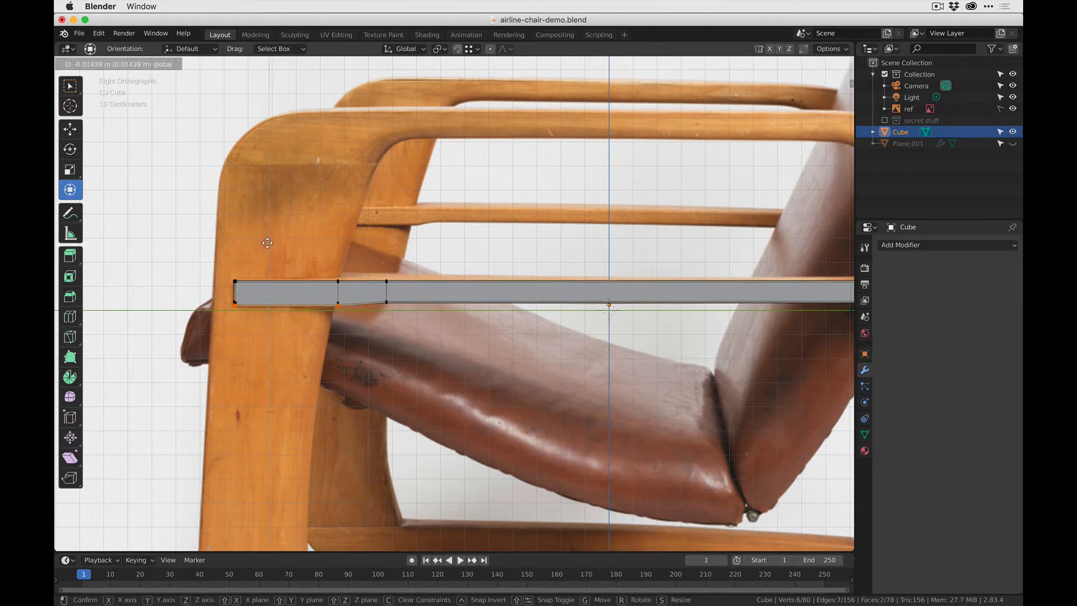
{"action": "key", "text": "super+z"}
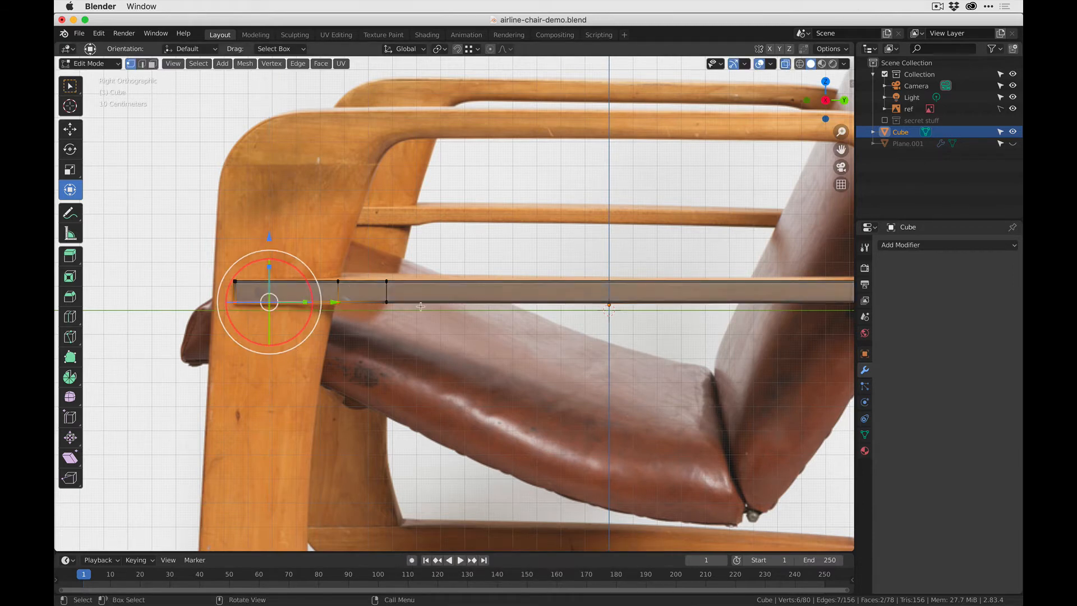
- Select all bottom vertices at the rail's front end, through the mesh, and lower them by about 0.014 m
{"action": "left_click_drag", "start_coordinate": [220, 298], "coordinate": [343, 324]}
{"action": "key", "text": "g"}
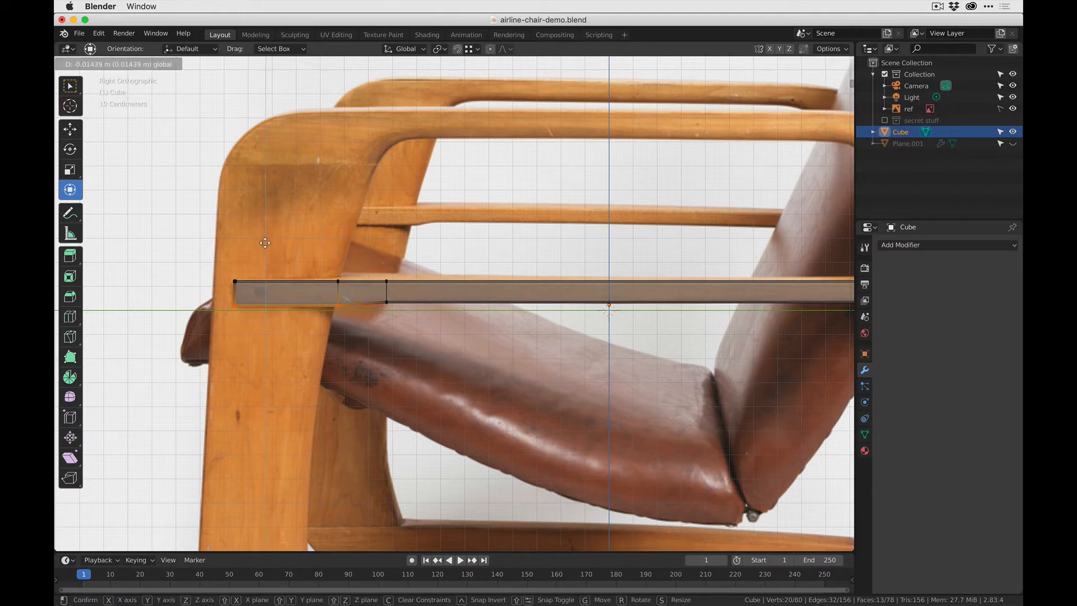
{"action": "left_click", "coordinate": [265, 242]}
- Add a loop cut in the rail's tapered transition, slide it close to the front section, and leave mesh editing
{"action": "key", "text": "ctrl+r"}
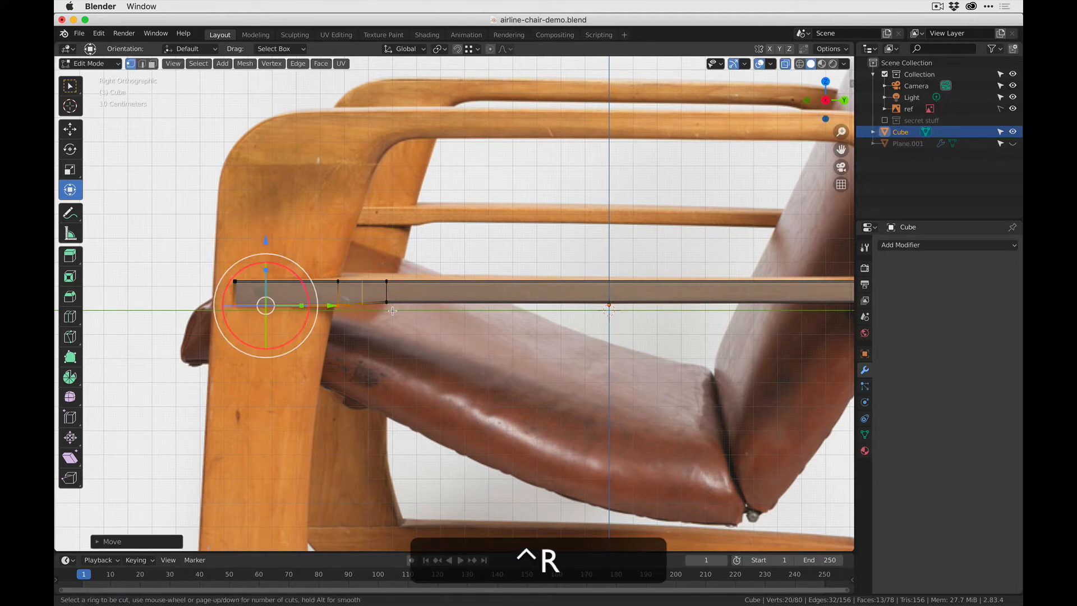
{"action": "left_click", "coordinate": [364, 290]}
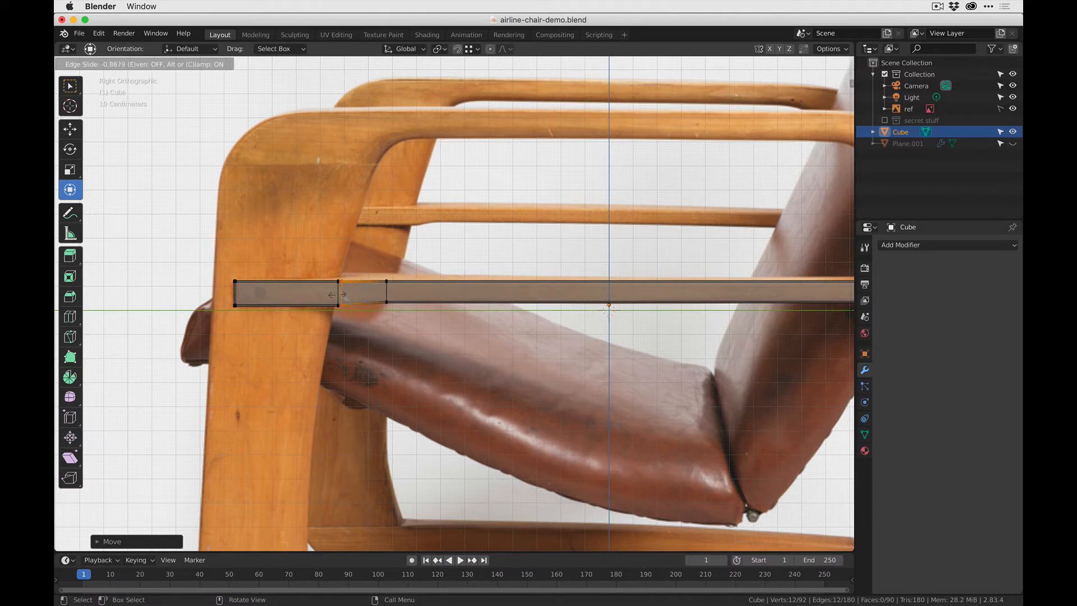
{"action": "left_click", "coordinate": [338, 294]}
{"action": "key", "text": "Tab"}
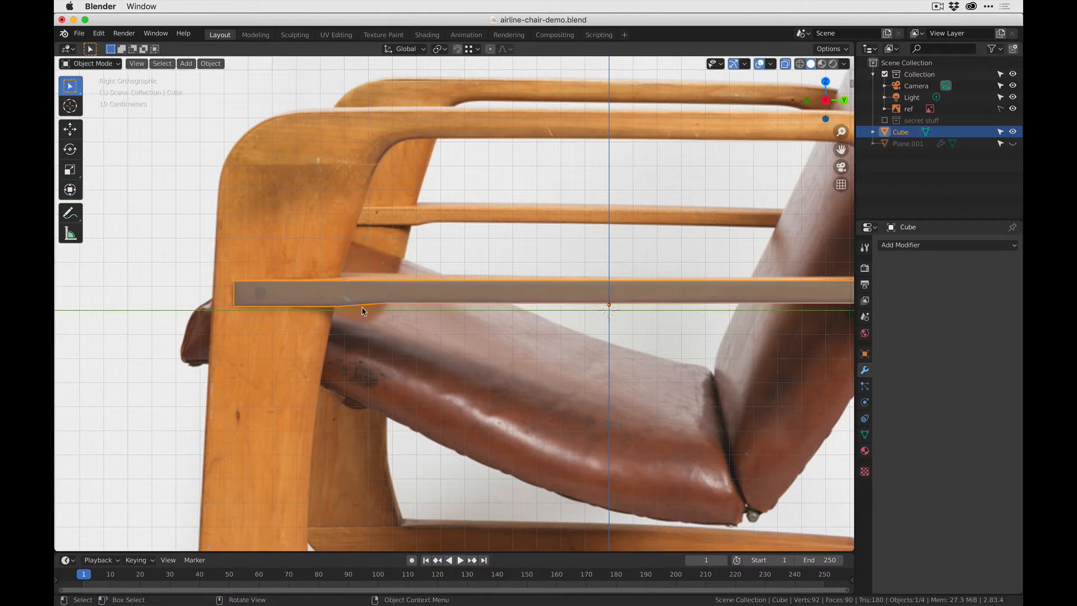
- Apply smooth shading to the rail and deselect it to check the shading around its front end
{"action": "middle_click_drag", "start_coordinate": [298, 286], "coordinate": [428, 303]}
{"action": "right_click", "coordinate": [428, 303]}
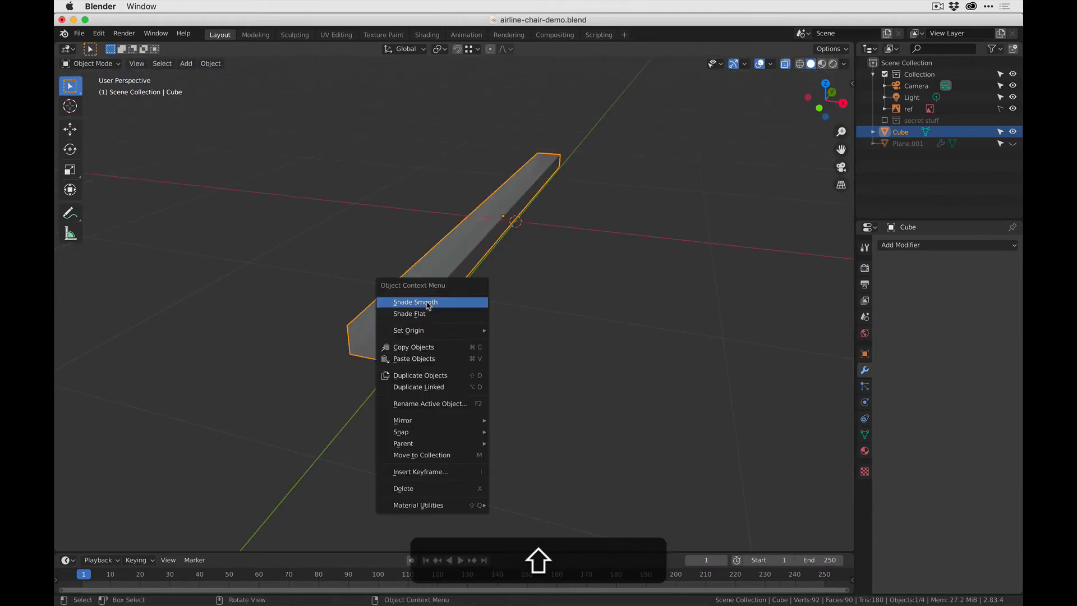
{"action": "left_click", "coordinate": [447, 304]}
{"action": "left_click", "coordinate": [505, 313]}
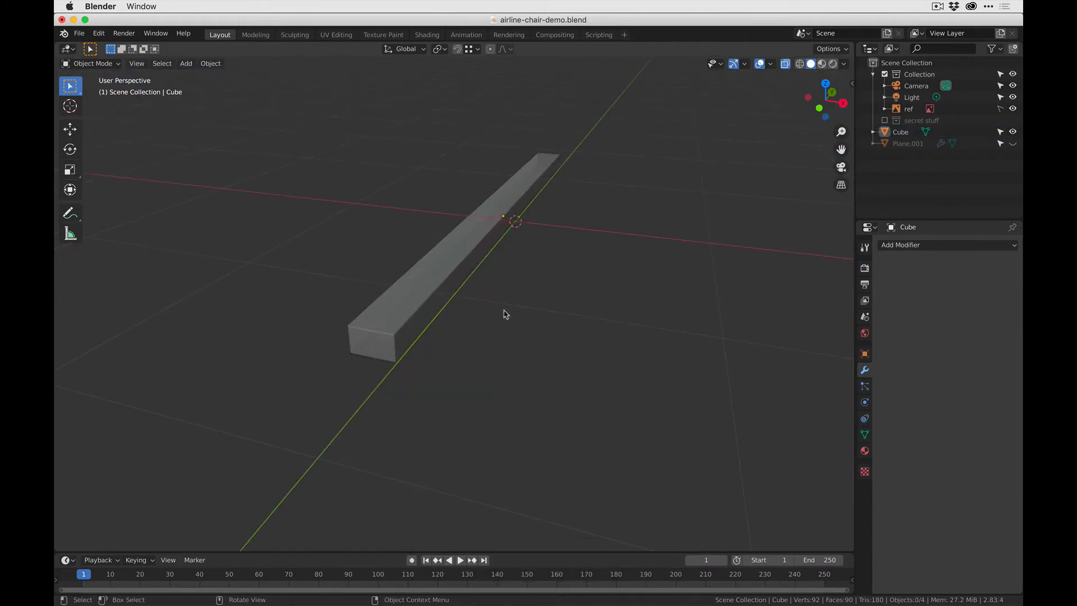
{"action": "middle_click_drag", "start_coordinate": [505, 313], "coordinate": [392, 276]}
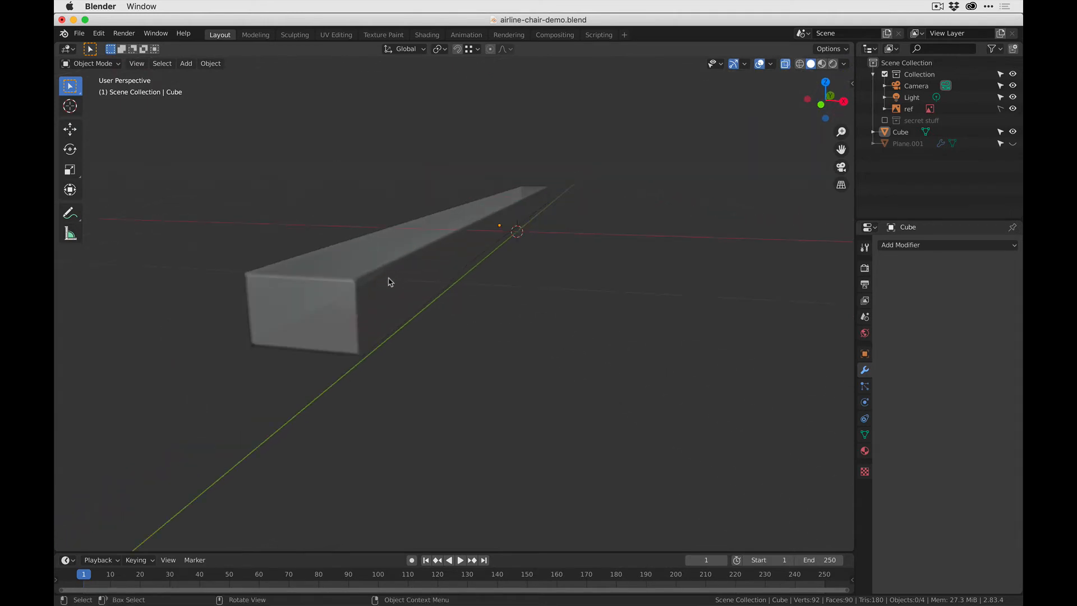
{"action": "mouse_move", "coordinate": [355, 343]}
{"action": "middle_mouse_down"}
{"action": "mouse_move", "coordinate": [375, 351]}
{"action": "mouse_move", "coordinate": [345, 351]}
{"action": "middle_mouse_up"}
- Add a Subdivision Surface modifier to the rail and set its viewport subdivisions to 3
{"action": "left_click", "coordinate": [344, 351]}
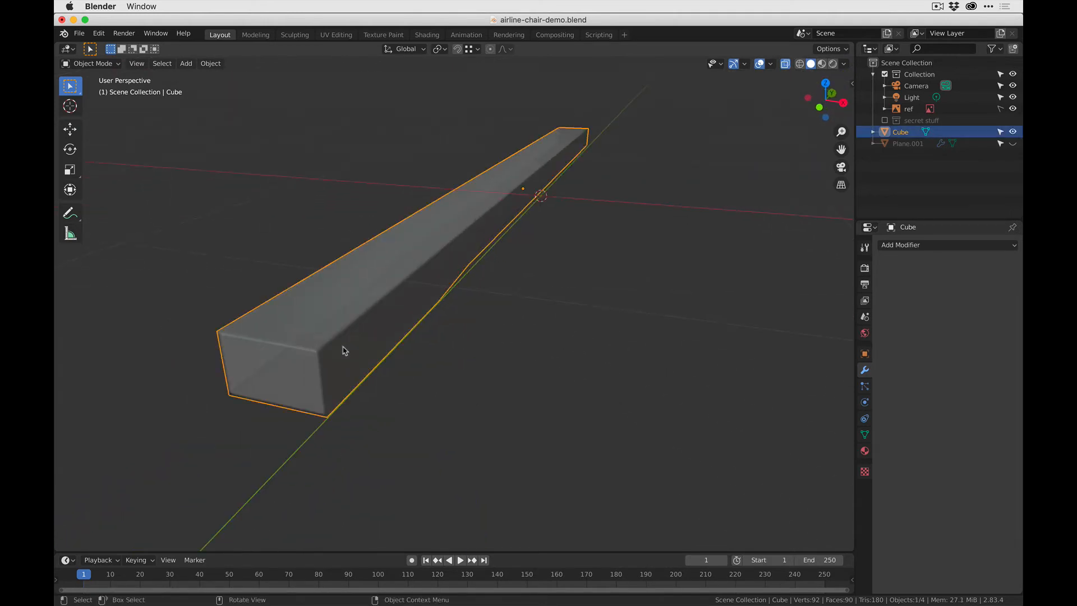
{"action": "left_click", "coordinate": [923, 246]}
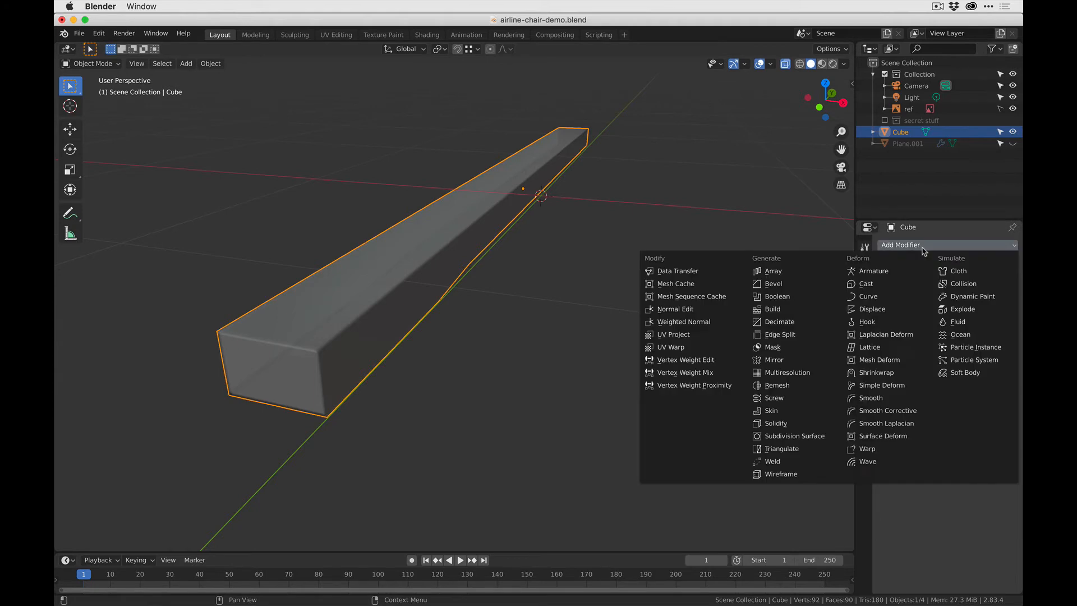
{"action": "left_click", "coordinate": [805, 437]}
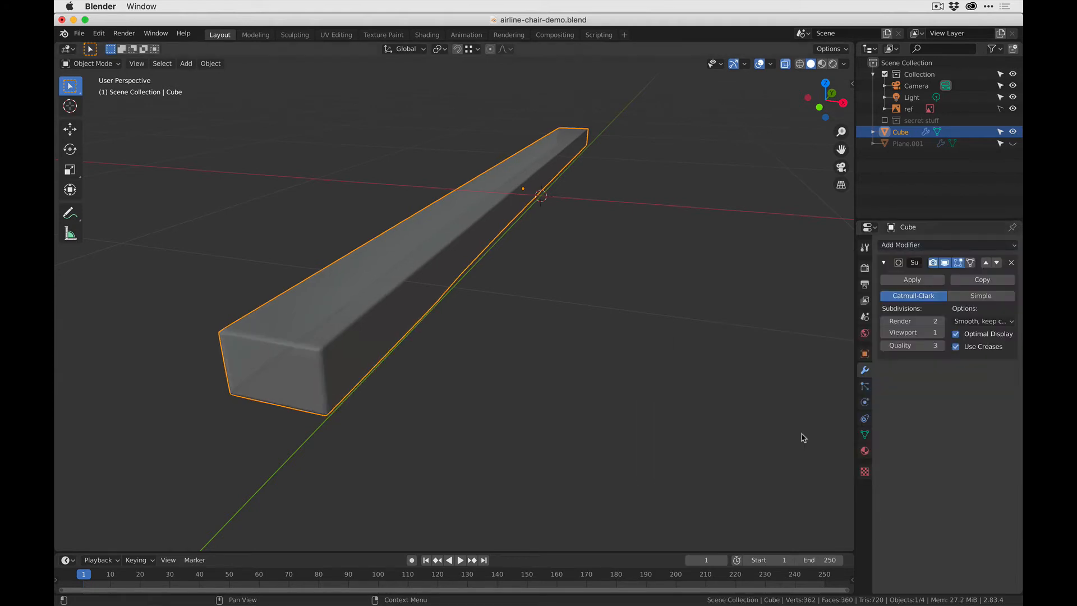
{"action": "left_click", "coordinate": [942, 333]}
{"action": "left_click", "coordinate": [942, 333]}
{"action": "left_click", "coordinate": [561, 348]}
{"action": "middle_click_drag", "start_coordinate": [457, 362], "coordinate": [371, 339]}
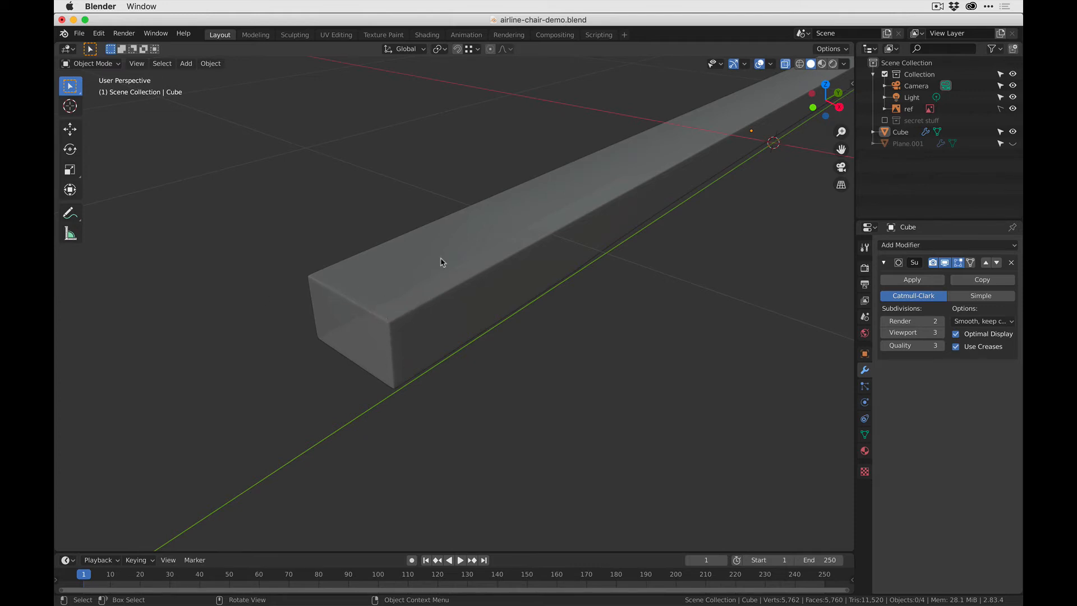
- Raise the bottom vertices along the rail's long rear section slightly to match the reference photo
{"action": "middle_click_drag", "start_coordinate": [504, 279], "coordinate": [539, 287]}
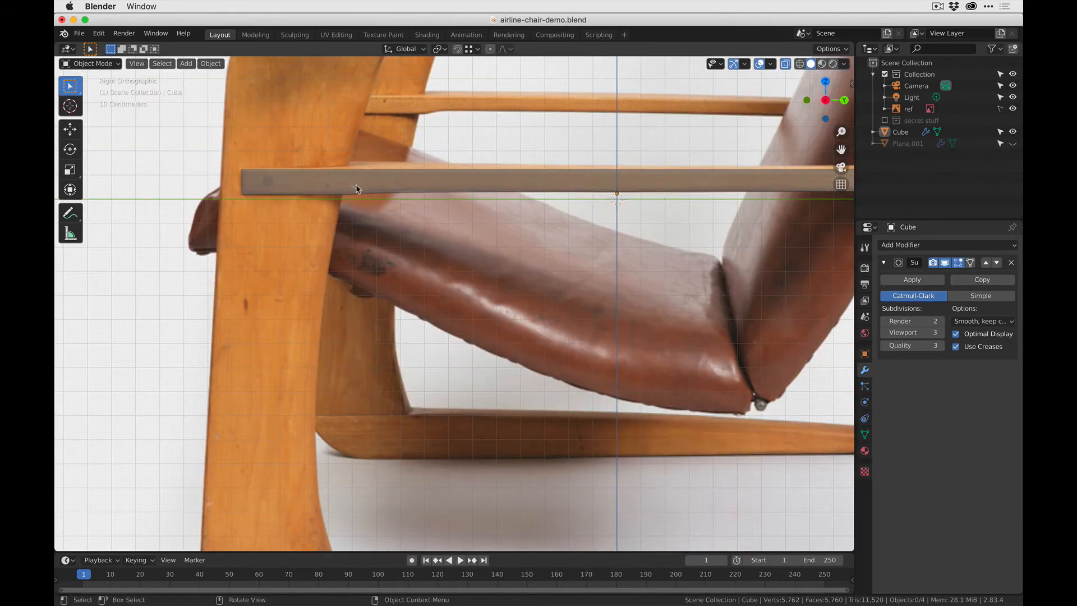
{"action": "left_click", "coordinate": [372, 184]}
{"action": "key", "text": "Tab"}
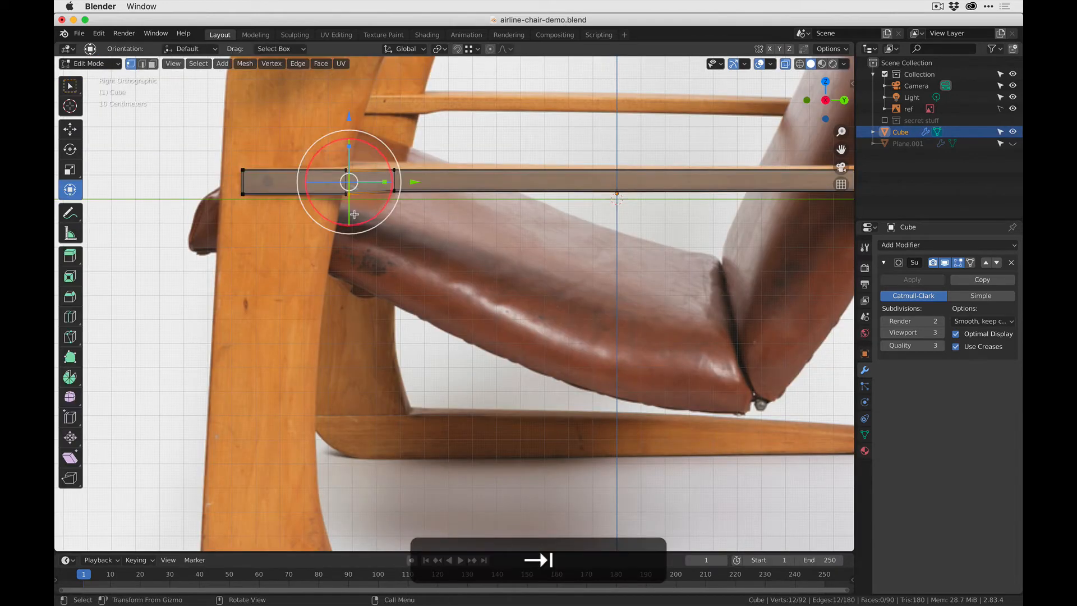
{"action": "scroll", "coordinate": [373, 270], "scroll_direction": "down", "scroll_amount": 4}
{"action": "left_click", "coordinate": [322, 214], "text": "shift"}
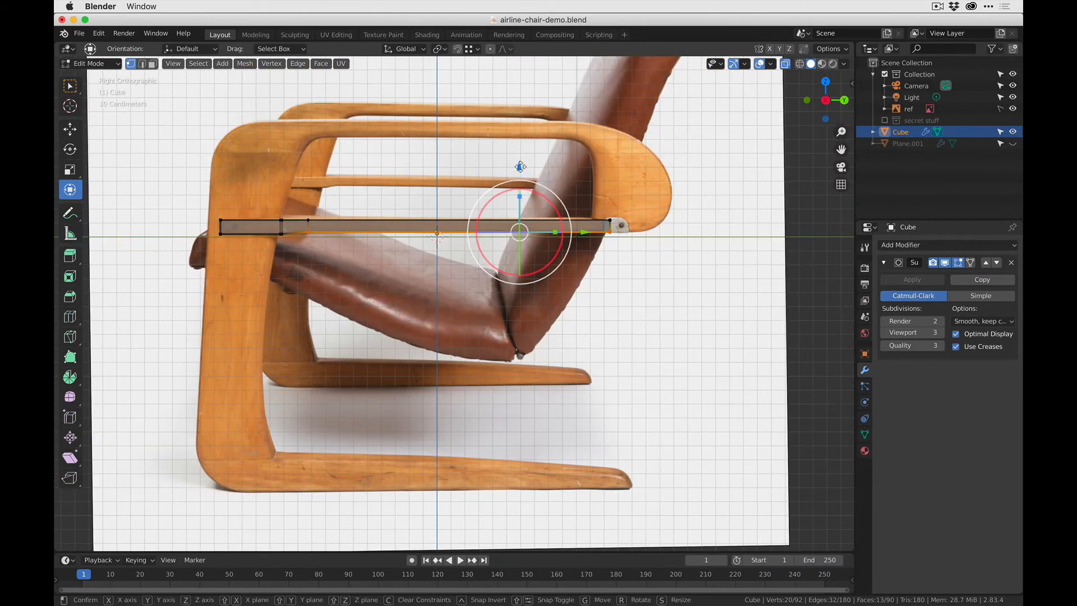
{"action": "left_click_drag", "start_coordinate": [520, 167], "coordinate": [522, 165]}
{"action": "key", "text": "Tab"}
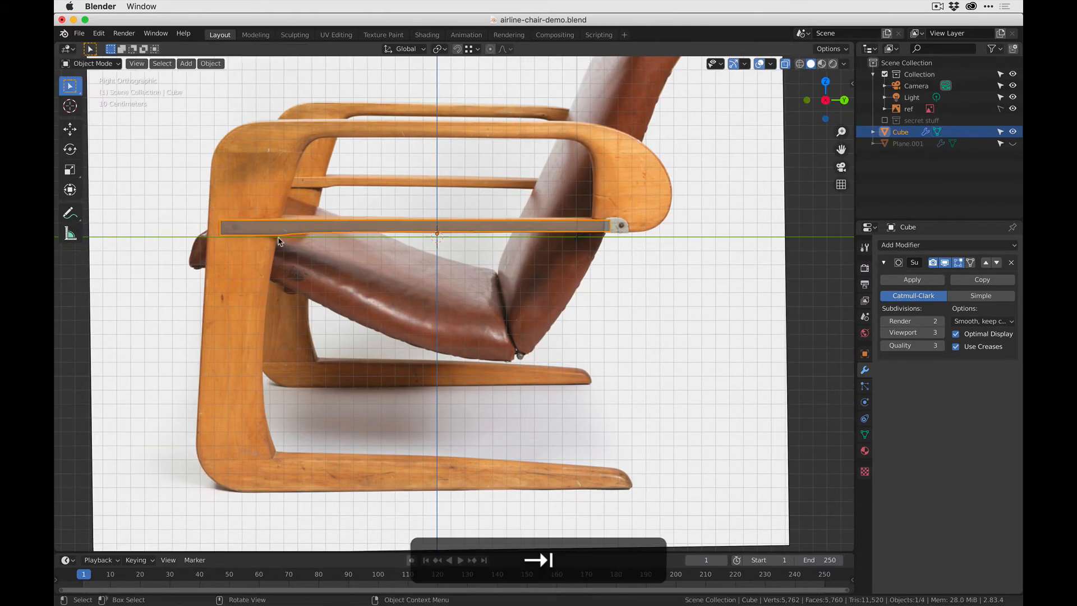
- Add a loop cut around the rail's long rear section and slide it close behind the tapered transition
{"action": "middle_click_drag", "start_coordinate": [233, 290], "coordinate": [253, 279]}
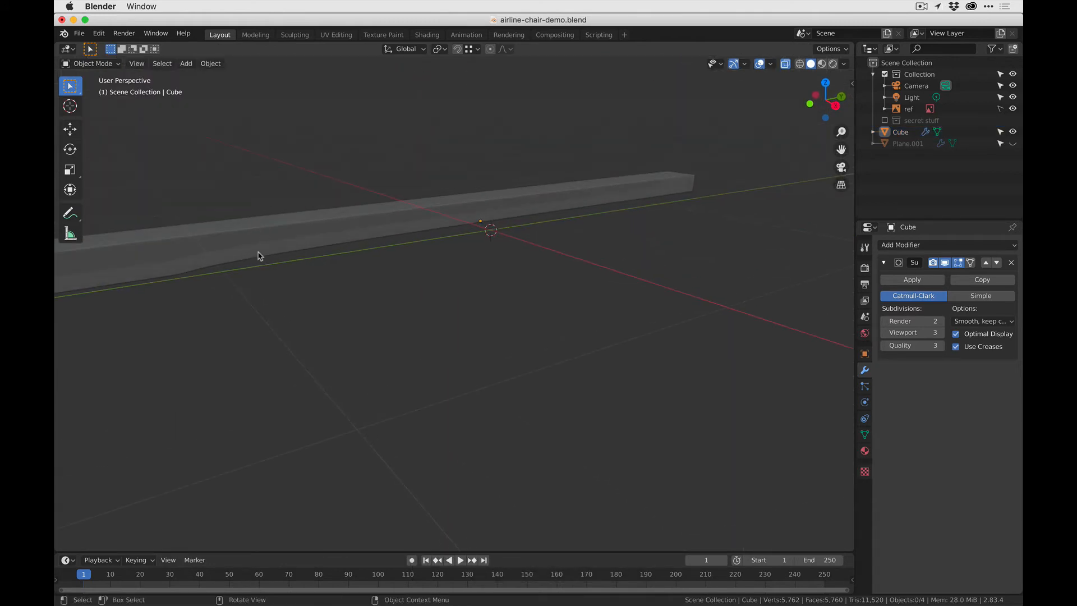
{"action": "key", "text": "Tab"}
{"action": "key", "text": "ctrl+r"}
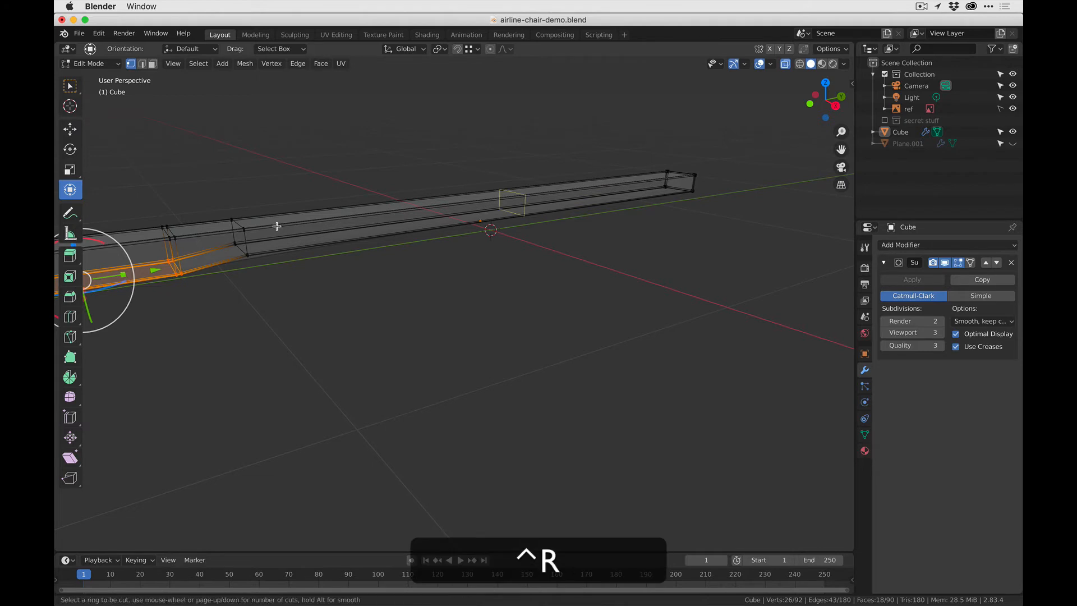
{"action": "left_click", "coordinate": [318, 224]}
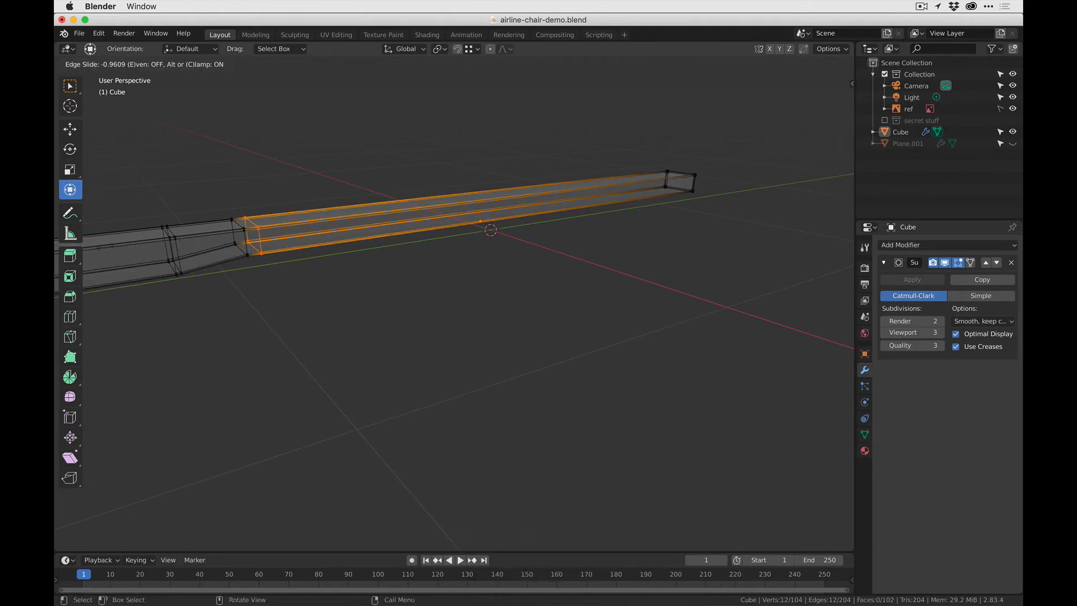
{"action": "left_click", "coordinate": [106, 246]}
{"action": "key", "text": "Tab"}
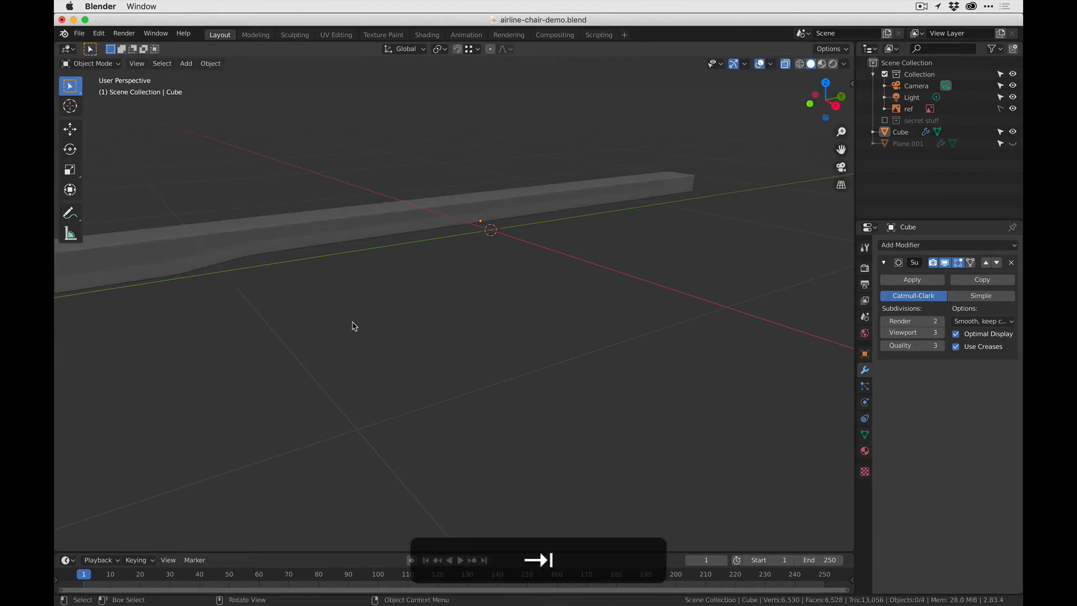
- Select the vertices at the rear end of the tapered transition and shift them slightly toward the rail's front end
{"action": "middle_click_drag", "start_coordinate": [352, 322], "coordinate": [265, 239]}
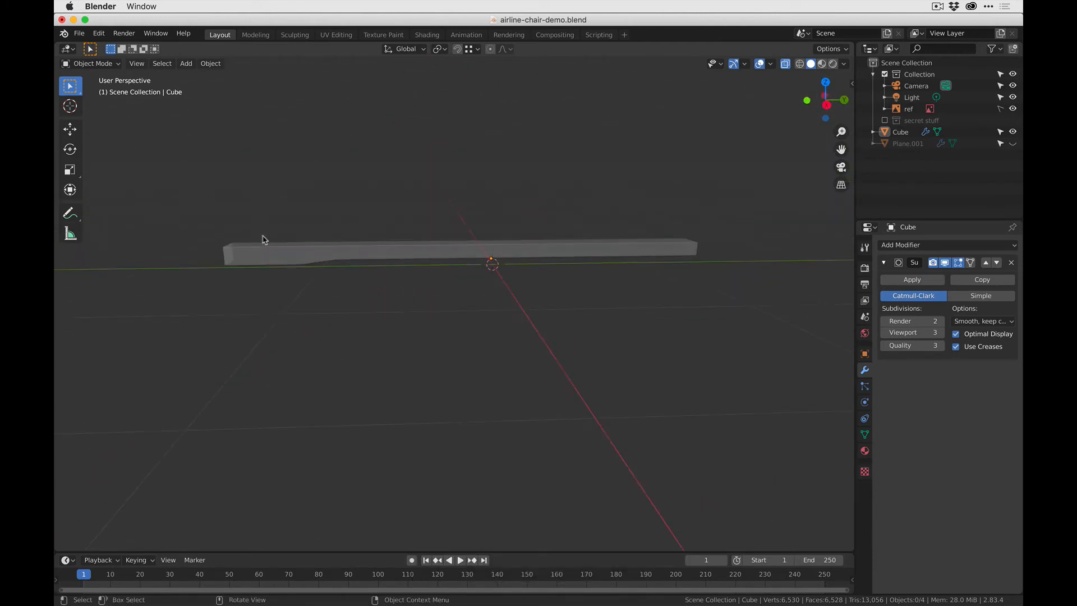
{"action": "left_click", "coordinate": [826, 106]}
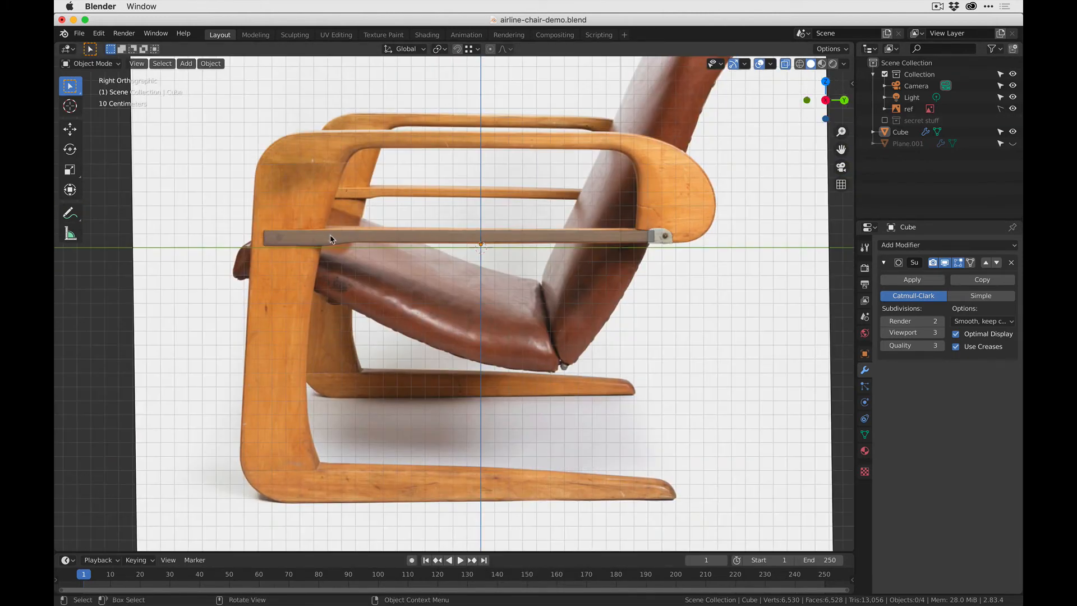
{"action": "key", "text": "Tab"}
{"action": "left_click_drag", "start_coordinate": [346, 216], "coordinate": [370, 293]}
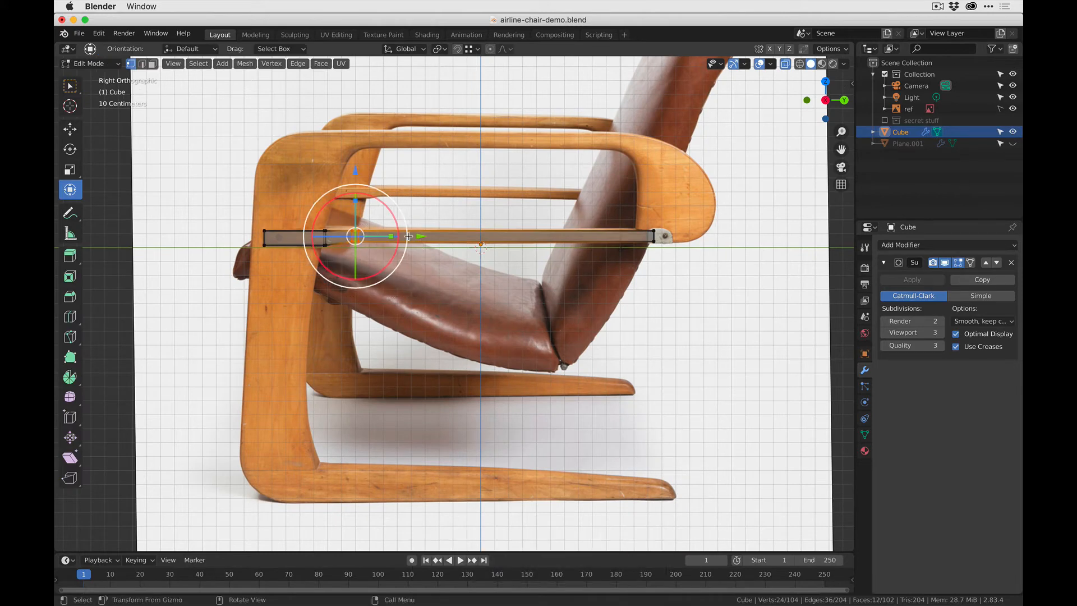
{"action": "left_click_drag", "start_coordinate": [421, 238], "coordinate": [412, 233]}
{"action": "key", "text": "Tab"}
- Deselect the rail, inspect its shape in perspective, and save the file
{"action": "left_click", "coordinate": [211, 204]}
{"action": "middle_click_drag", "start_coordinate": [211, 204], "coordinate": [429, 322]}
{"action": "middle_click_drag", "start_coordinate": [628, 339], "coordinate": [527, 210]}
{"action": "key", "text": "super+s"}
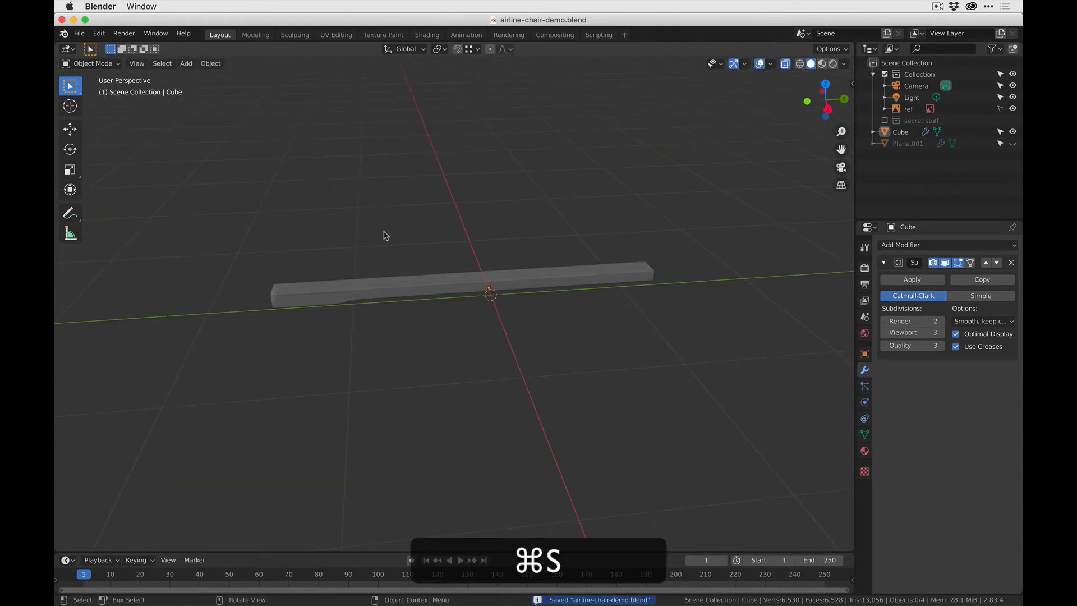
- Add a new cube for the metal bracket and scale it uniformly to about 0.129
{"action": "left_click", "coordinate": [823, 108]}
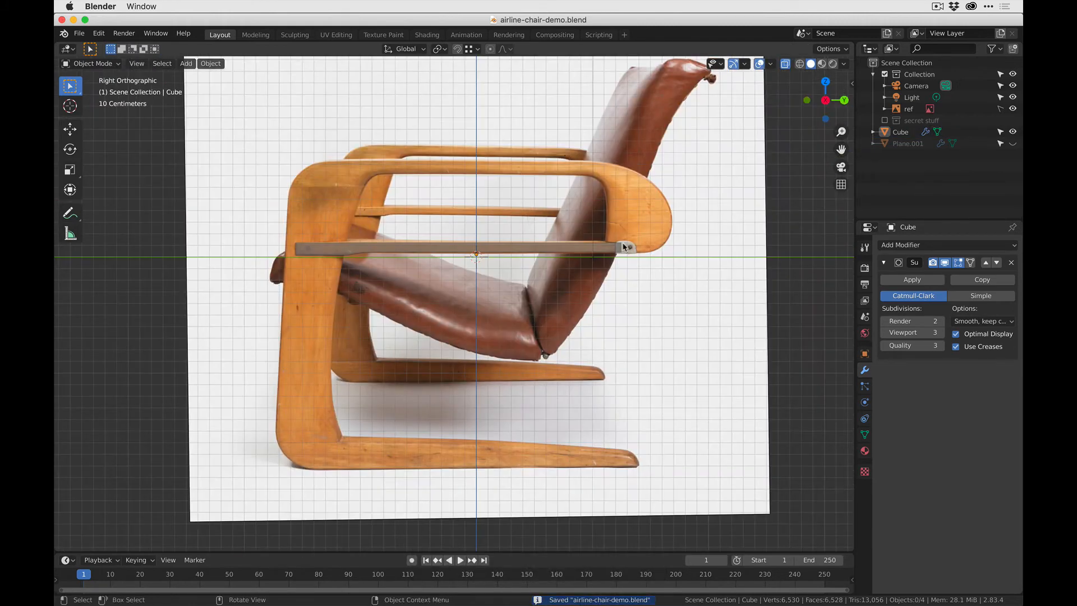
{"action": "middle_click_drag", "start_coordinate": [450, 203], "coordinate": [441, 270]}
{"action": "scroll", "coordinate": [518, 243], "scroll_direction": "up", "scroll_amount": 4}
{"action": "key", "text": "shift+a"}
{"action": "mouse_move", "coordinate": [441, 262]}
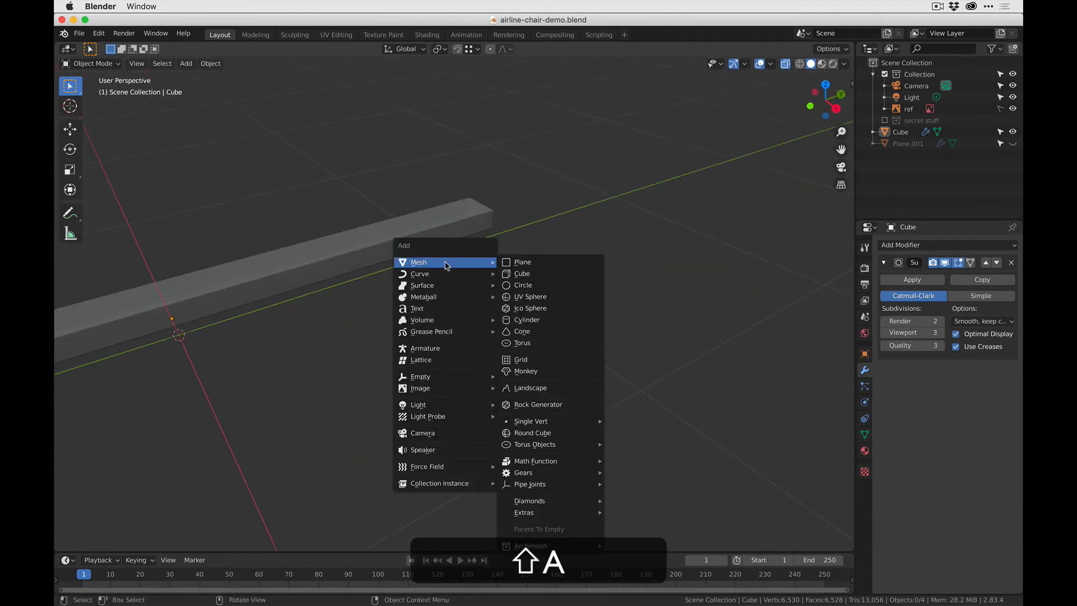
{"action": "left_click", "coordinate": [535, 273]}
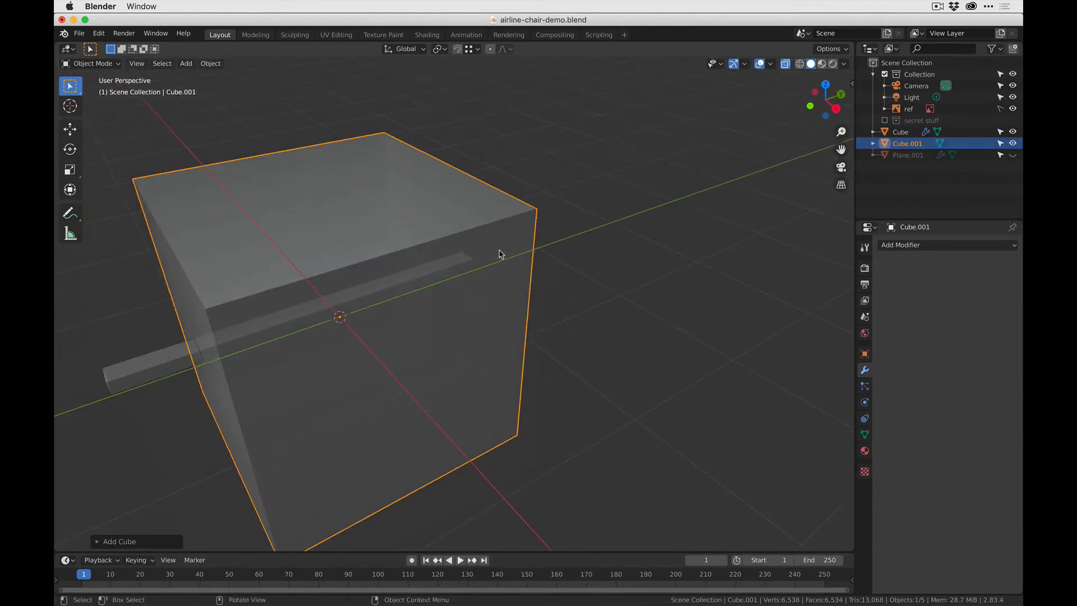
{"action": "key", "text": "s"}
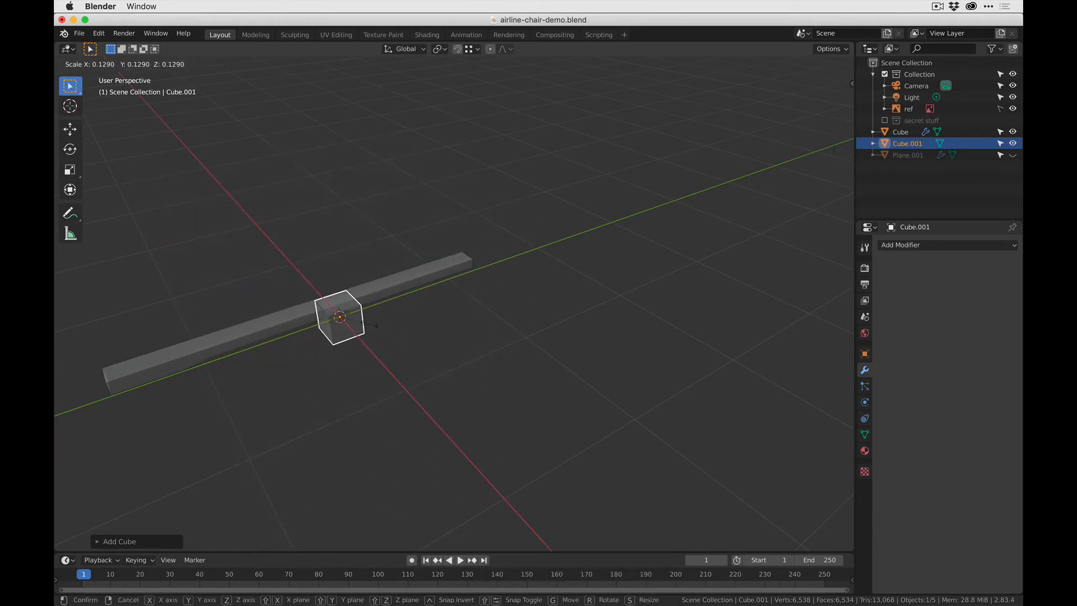
{"action": "left_click", "coordinate": [343, 335]}
- Scale the new cube along X to flatten it into a thin plate
{"action": "middle_click_drag", "start_coordinate": [344, 336], "coordinate": [567, 368]}
{"action": "key", "text": "s"}
{"action": "key", "text": "x"}
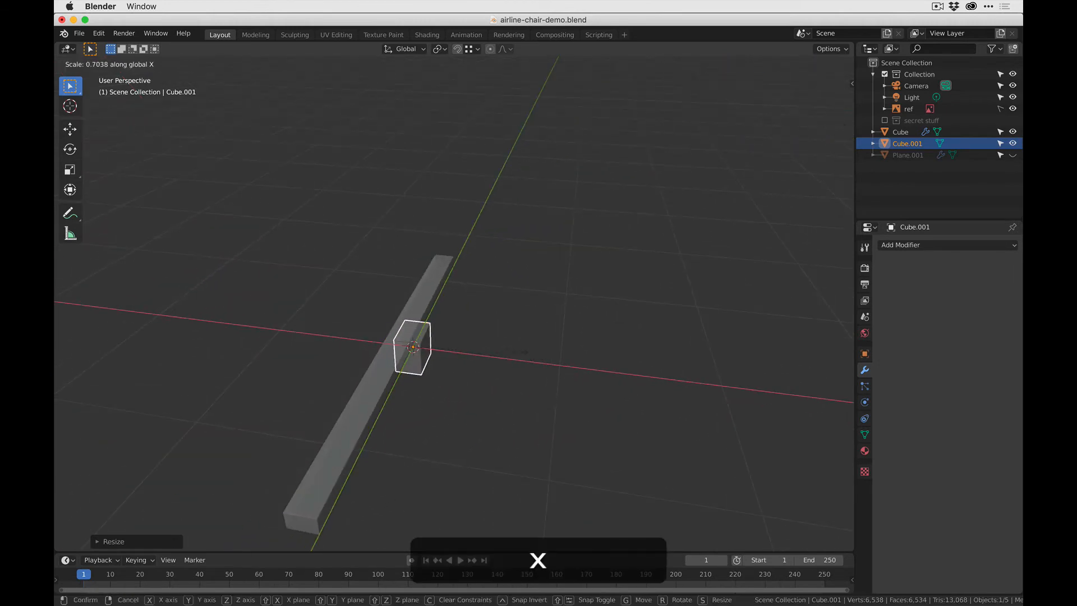
{"action": "left_click", "coordinate": [427, 327]}
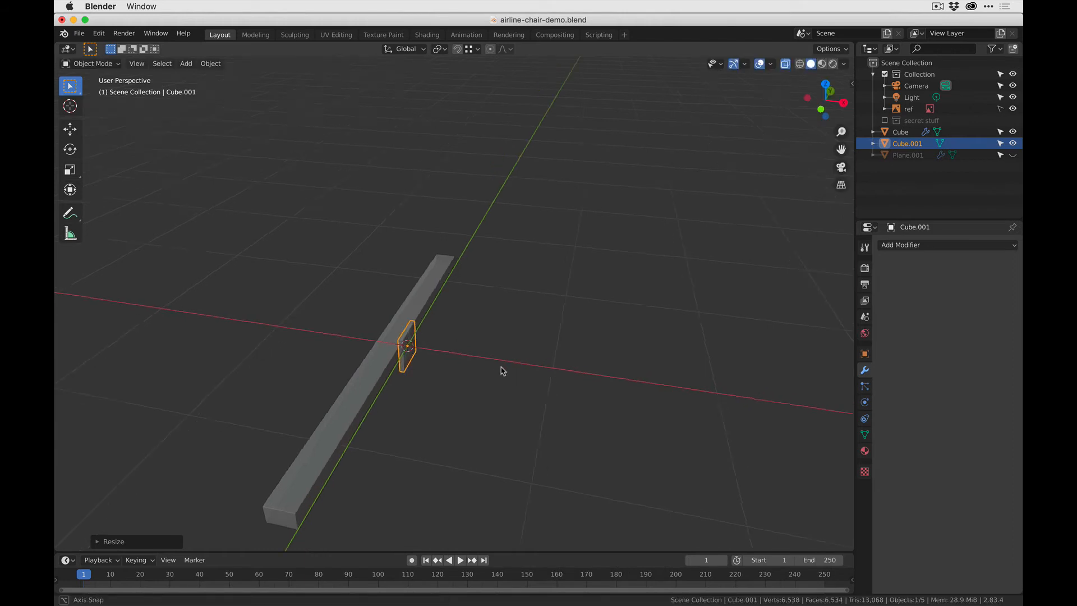
- Move the thin plate about 1.14 m along Y to the rail's rear end
{"action": "middle_click_drag", "start_coordinate": [503, 367], "coordinate": [411, 354]}
{"action": "key", "text": "g"}
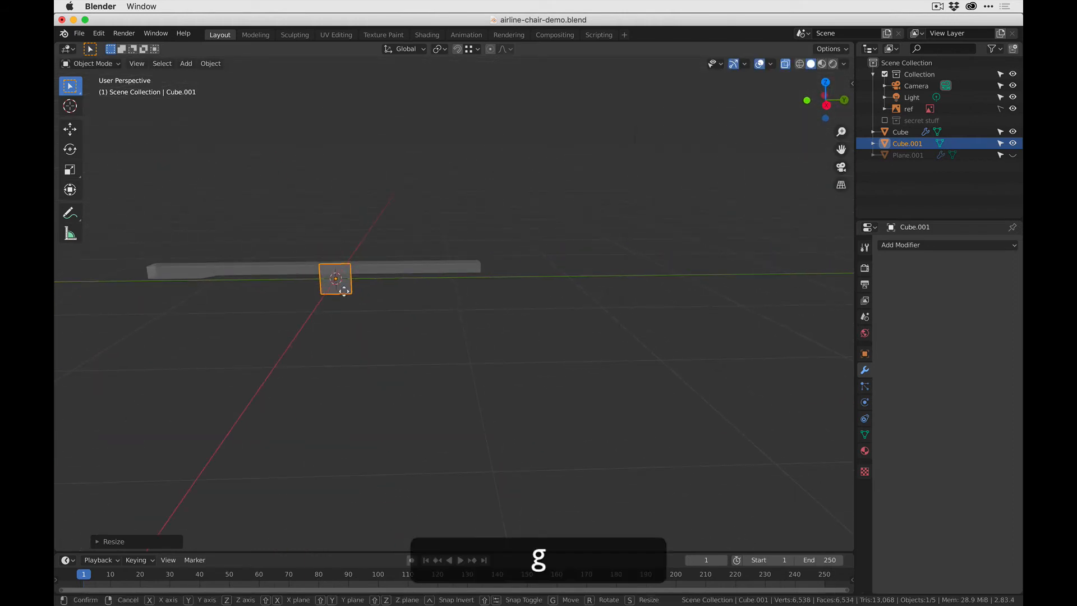
{"action": "key", "text": "y"}
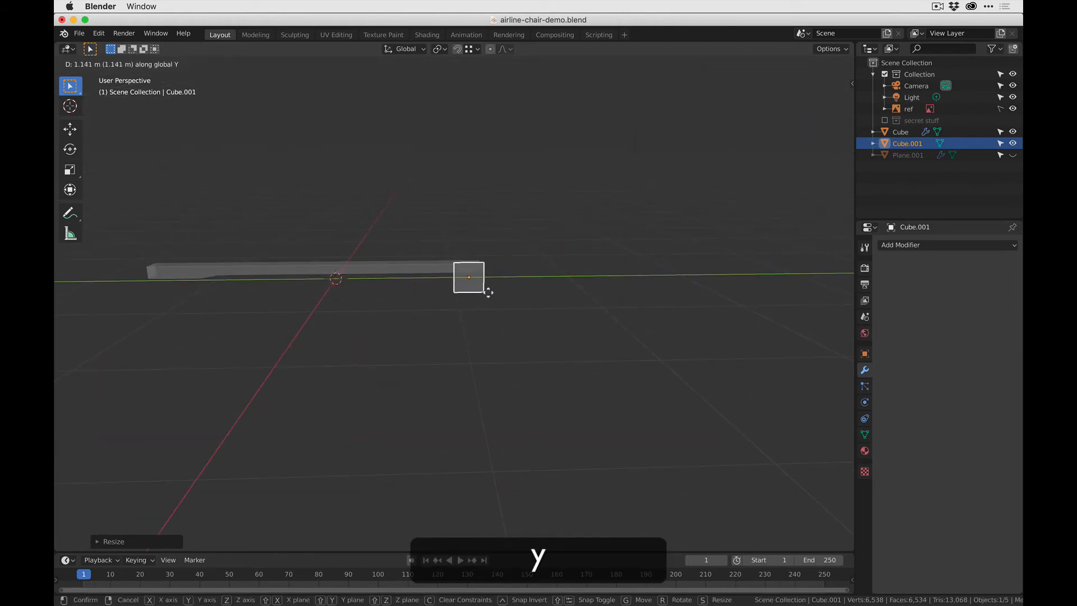
{"action": "left_click", "coordinate": [490, 293]}
- In the right side view, move the plate over the reference's metal bracket, about 0.16 m along both Y and Z
{"action": "scroll", "coordinate": [461, 242], "scroll_direction": "up", "scroll_amount": 4}
{"action": "middle_click_drag", "start_coordinate": [466, 218], "coordinate": [461, 305], "text": "shift"}
{"action": "left_click", "coordinate": [830, 105]}
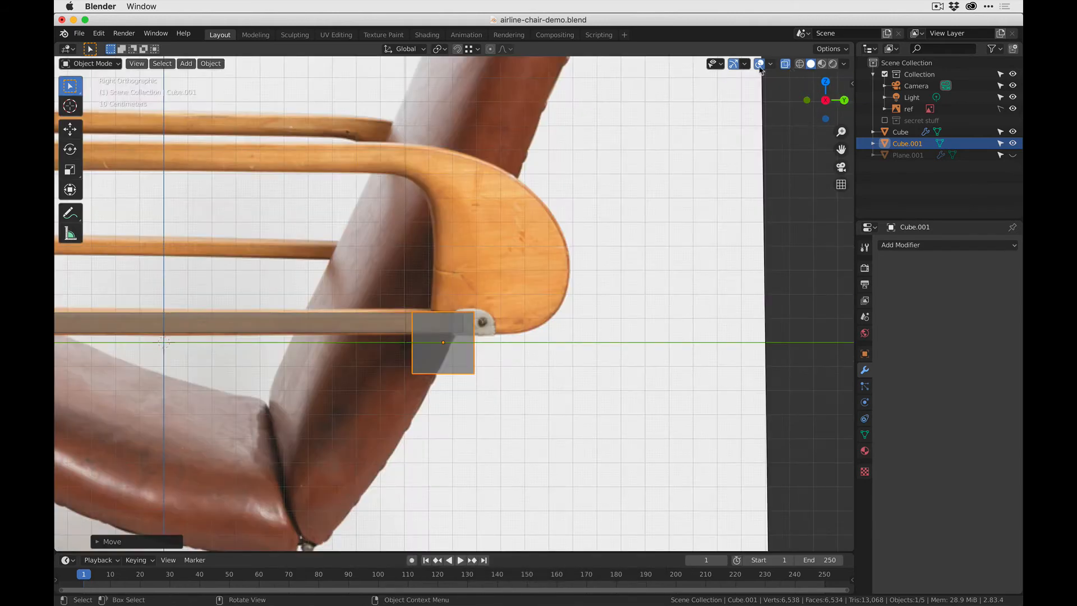
{"action": "scroll", "coordinate": [442, 351], "scroll_direction": "up", "scroll_amount": 6}
{"action": "middle_click_drag", "start_coordinate": [493, 385], "coordinate": [373, 289], "text": "shift"}
{"action": "key", "text": "g"}
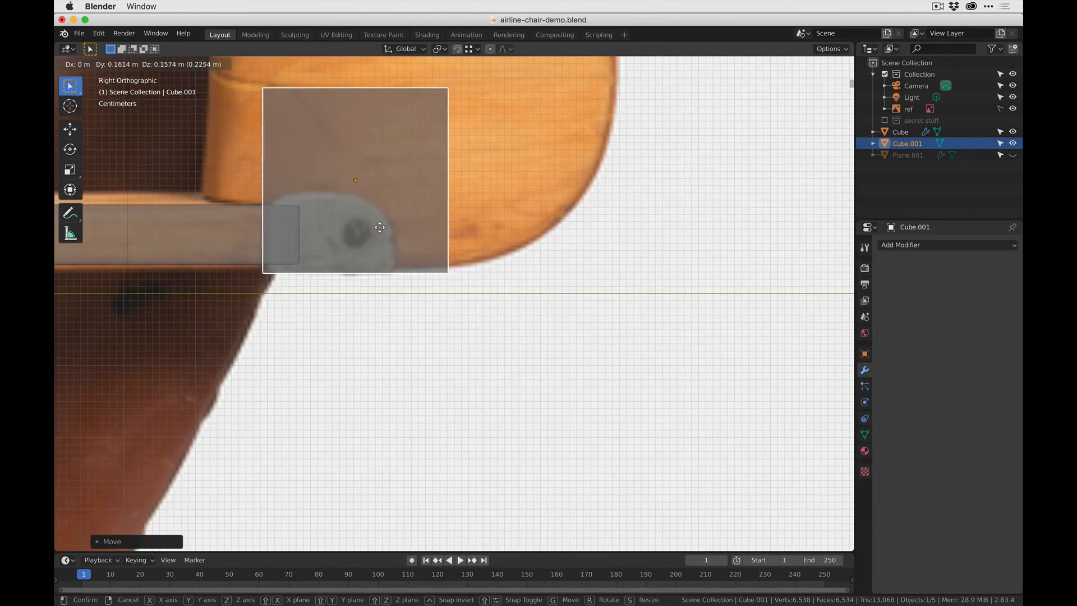
{"action": "left_click", "coordinate": [380, 227]}
- Lower the plate's top vertices to the bracket's top edge and move its rear vertices forward about 0.075 m
{"action": "key", "text": "Tab"}
{"action": "middle_click_drag", "start_coordinate": [452, 102], "coordinate": [452, 185], "text": "shift"}
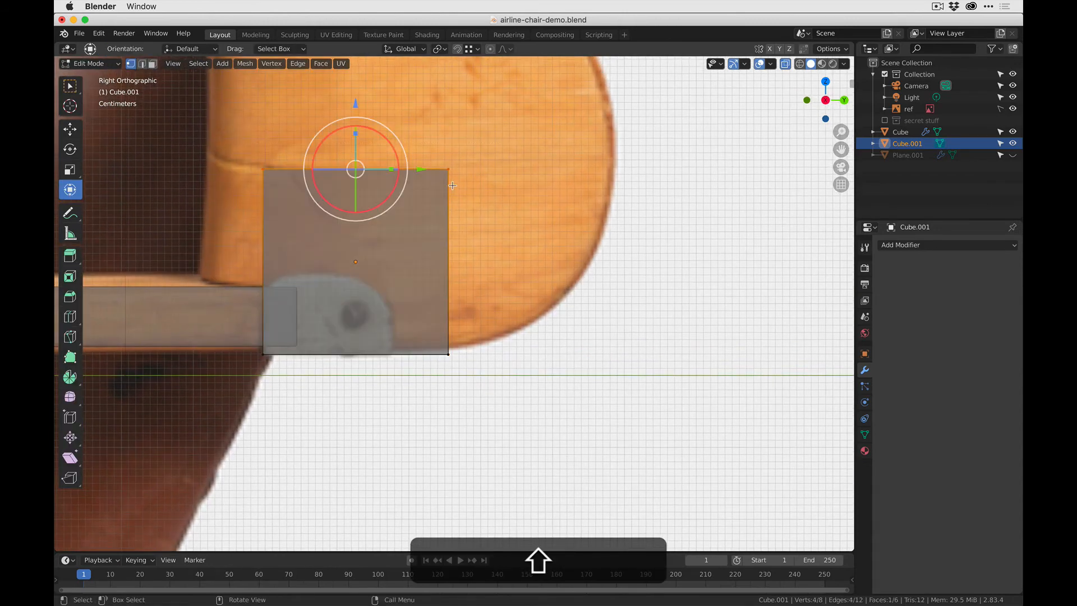
{"action": "key", "text": "g"}
{"action": "left_click", "coordinate": [540, 425]}
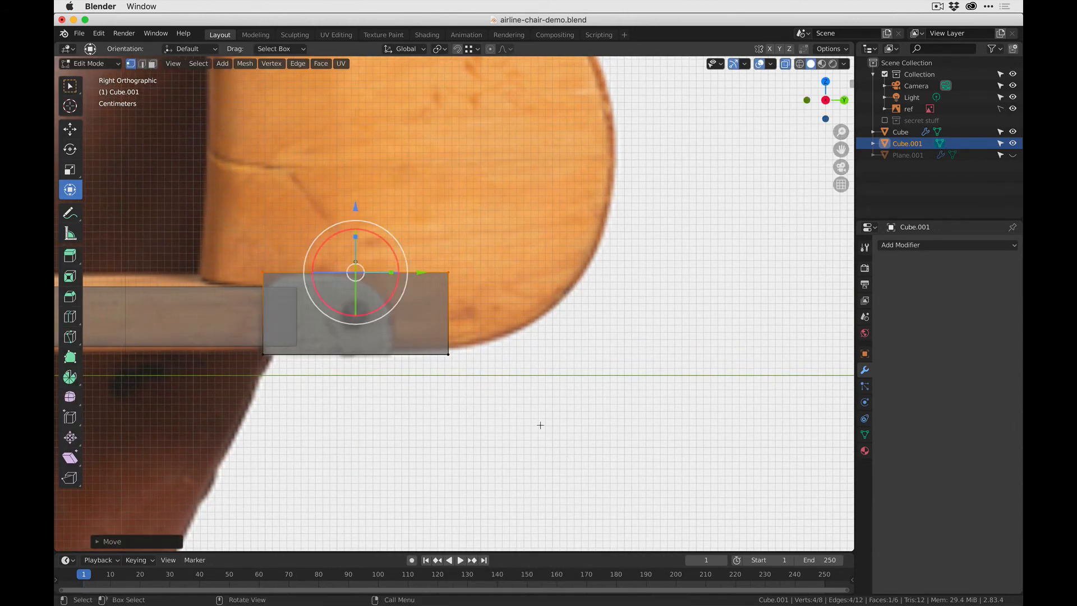
{"action": "left_click_drag", "start_coordinate": [537, 421], "coordinate": [420, 243]}
{"action": "left_click_drag", "start_coordinate": [514, 320], "coordinate": [457, 319]}
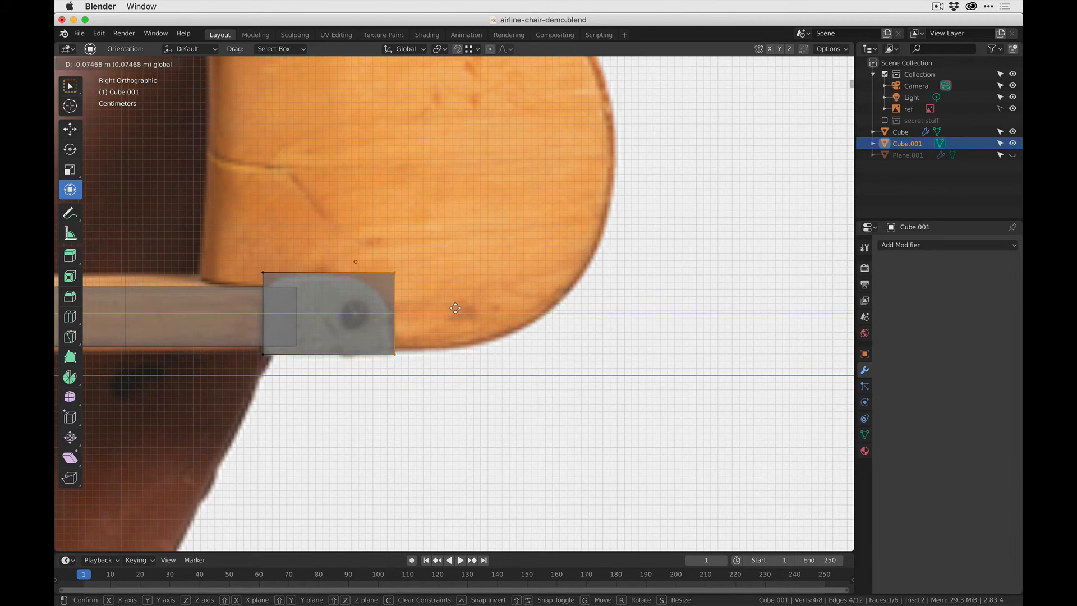
- Add a vertical edge loop near the bracket plate's front end and a horizontal one near its bottom edge
{"action": "middle_click_drag", "start_coordinate": [281, 354], "coordinate": [359, 344], "text": "shift"}
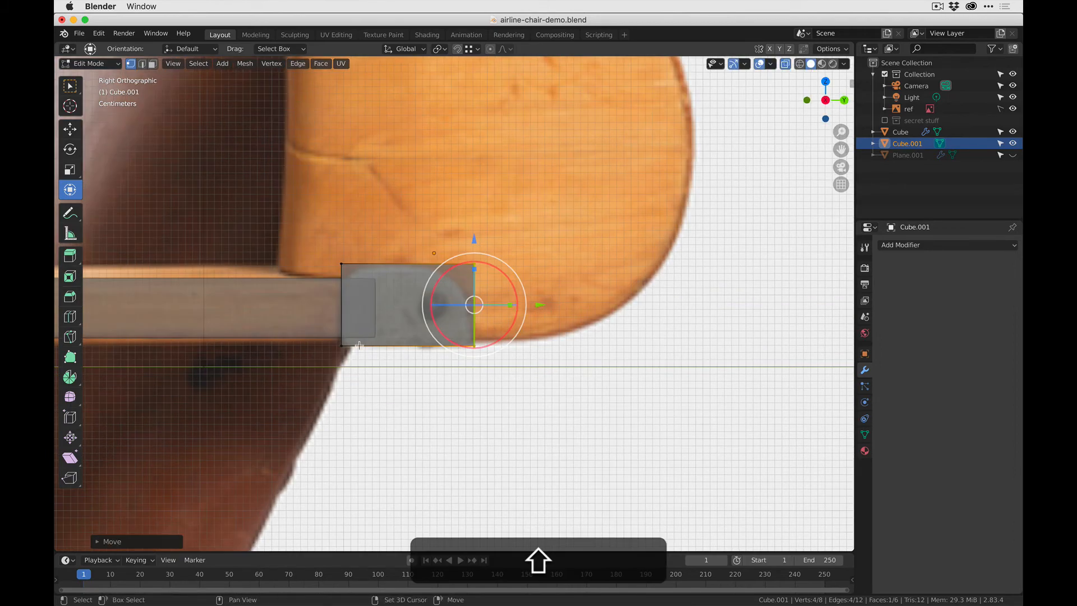
{"action": "key", "text": "ctrl+r"}
{"action": "left_click", "coordinate": [371, 263]}
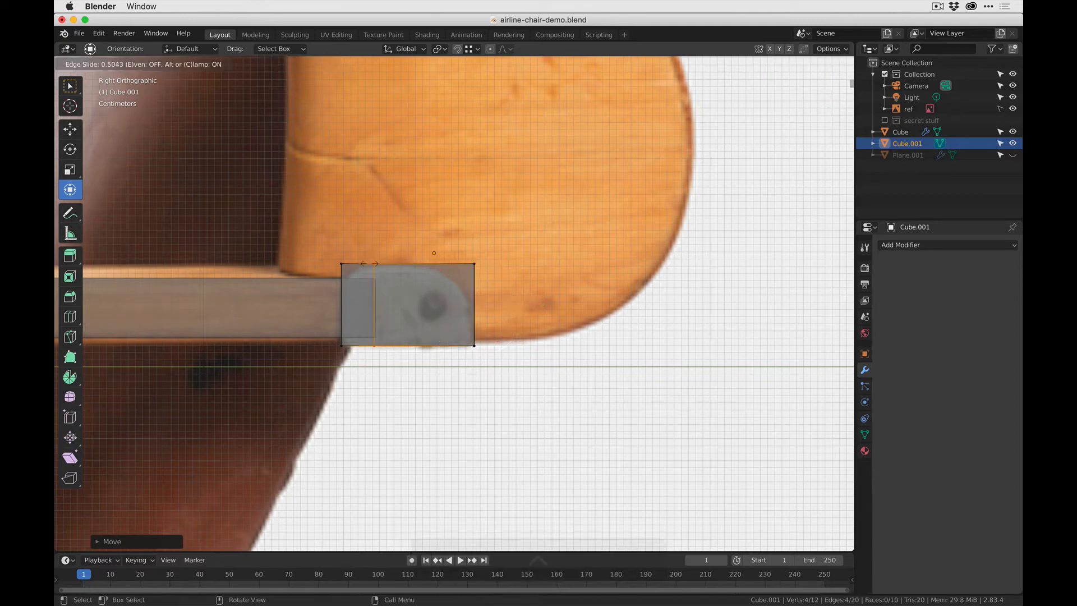
{"action": "left_click", "coordinate": [353, 262]}
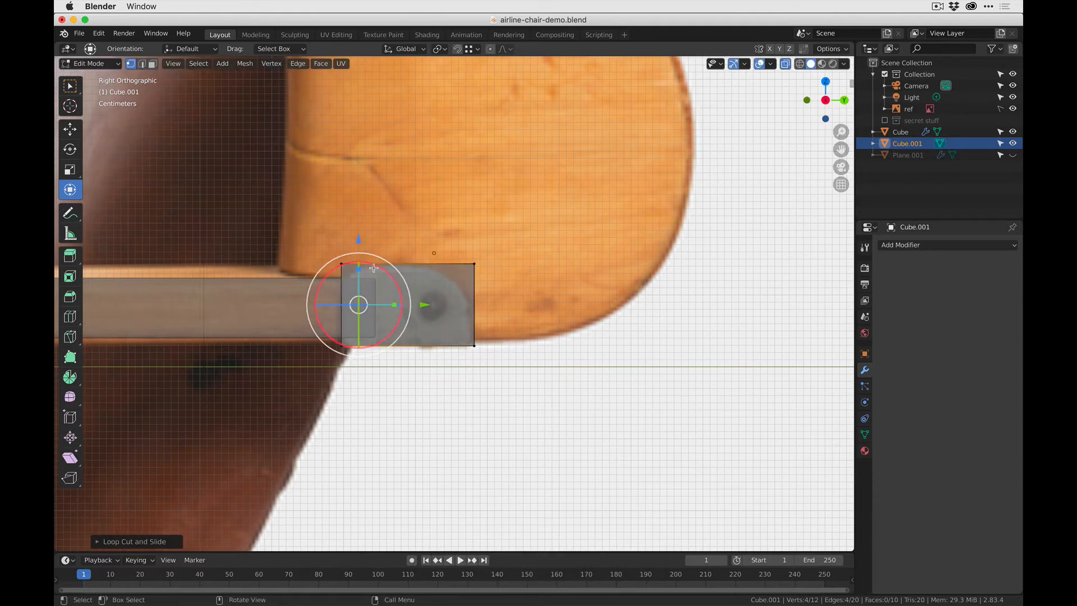
{"action": "key", "text": "ctrl+r"}
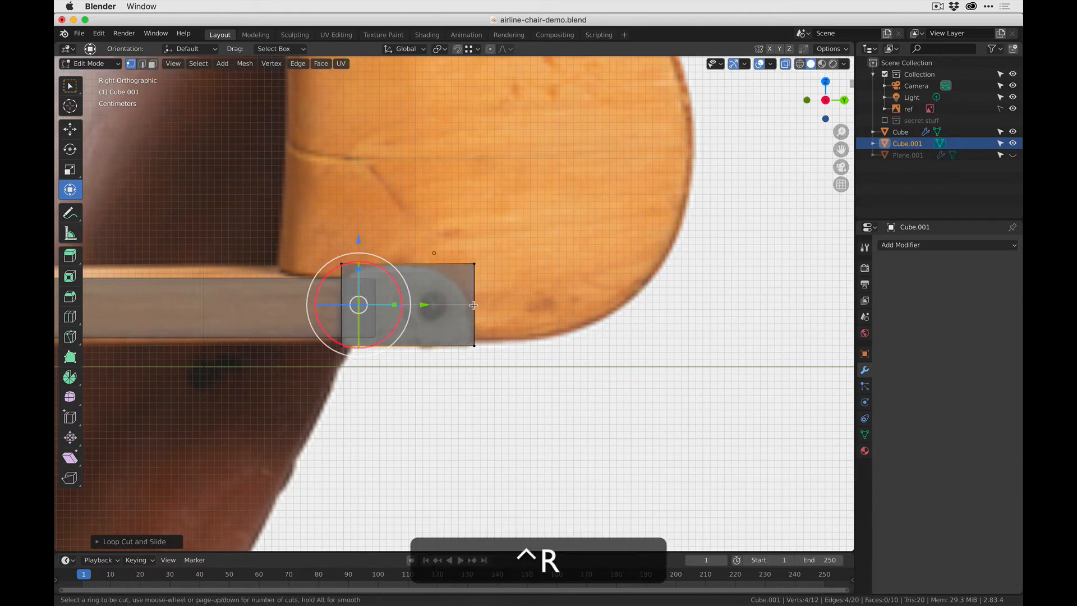
{"action": "left_click", "coordinate": [474, 331]}
{"action": "left_click", "coordinate": [478, 335]}
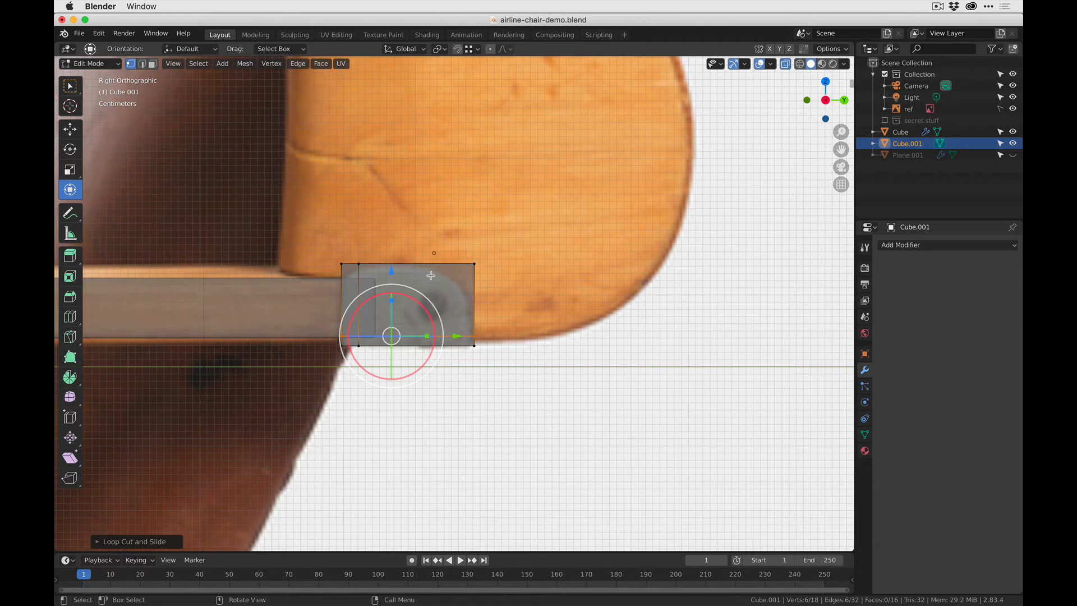
- Add a Subdivision Surface modifier with viewport level 3 to the bracket plate and return to editing its mesh
{"action": "key", "text": "Tab"}
{"action": "left_click", "coordinate": [898, 245]}
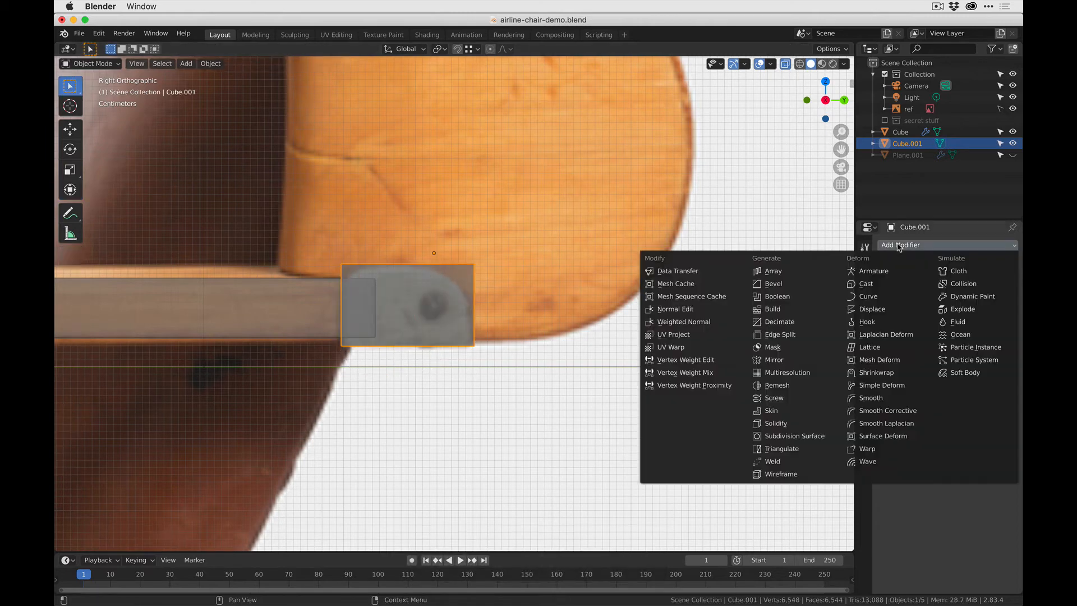
{"action": "left_click", "coordinate": [793, 436]}
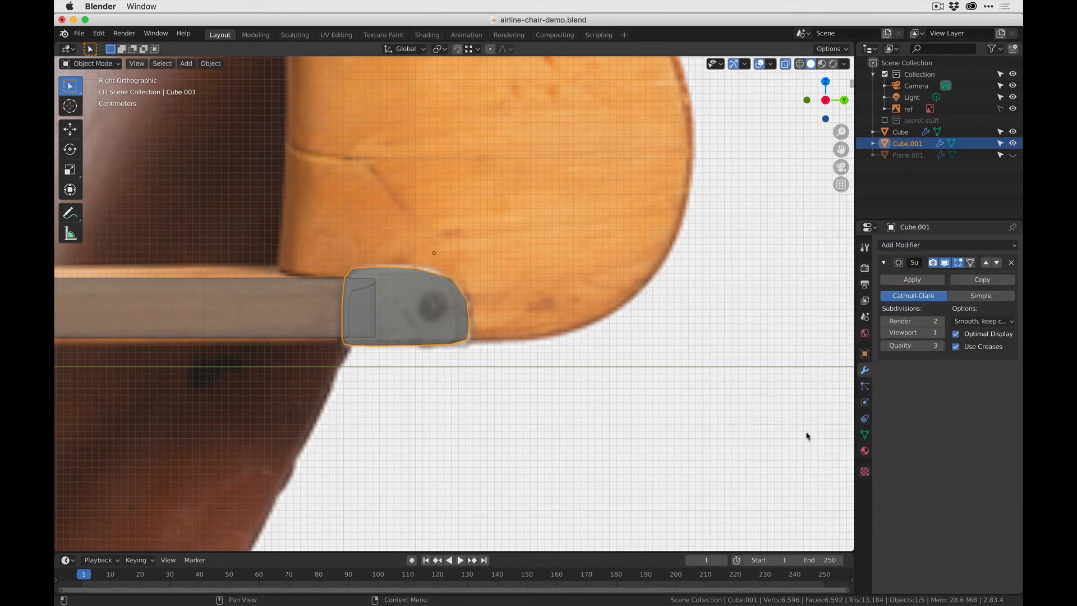
{"action": "left_click", "coordinate": [941, 332]}
{"action": "left_click", "coordinate": [942, 333]}
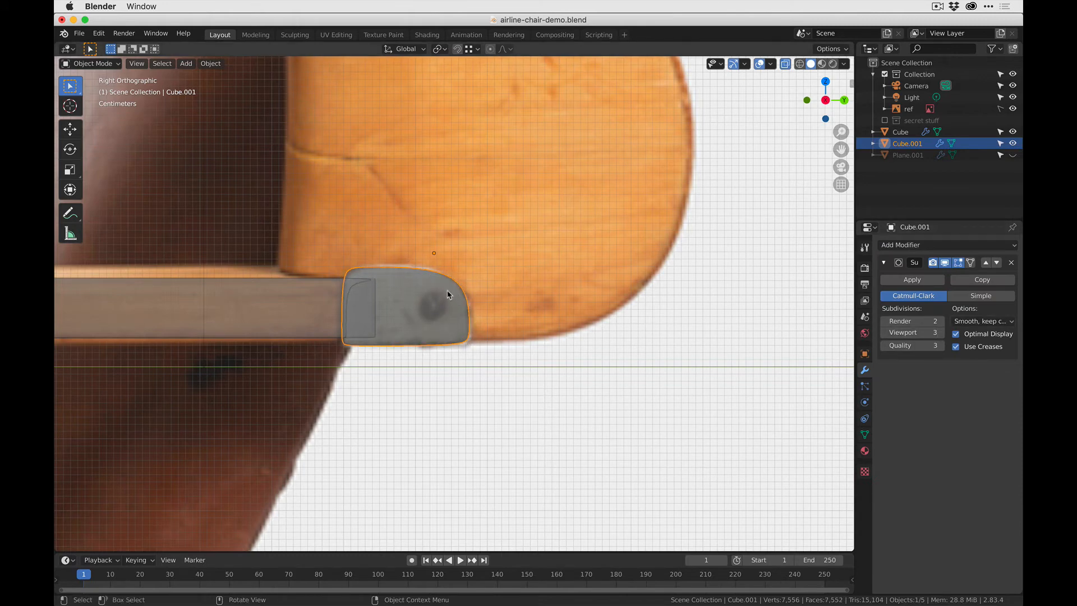
{"action": "key", "text": "Tab"}
{"action": "middle_click_drag", "start_coordinate": [449, 294], "coordinate": [479, 324]}
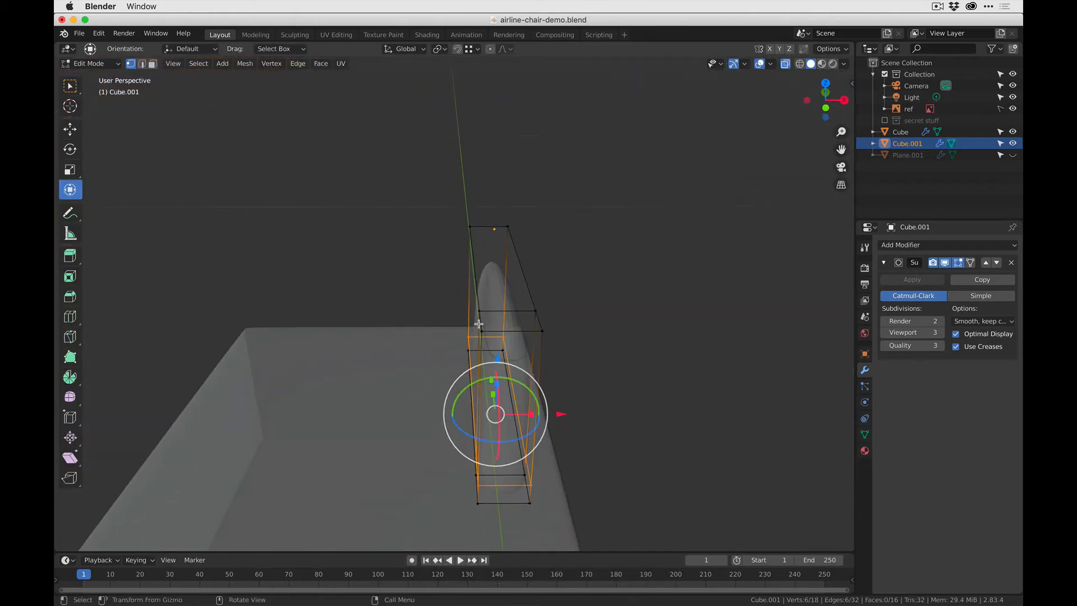
{"action": "key", "text": "ctrl+r"}
{"action": "left_click", "coordinate": [490, 234]}
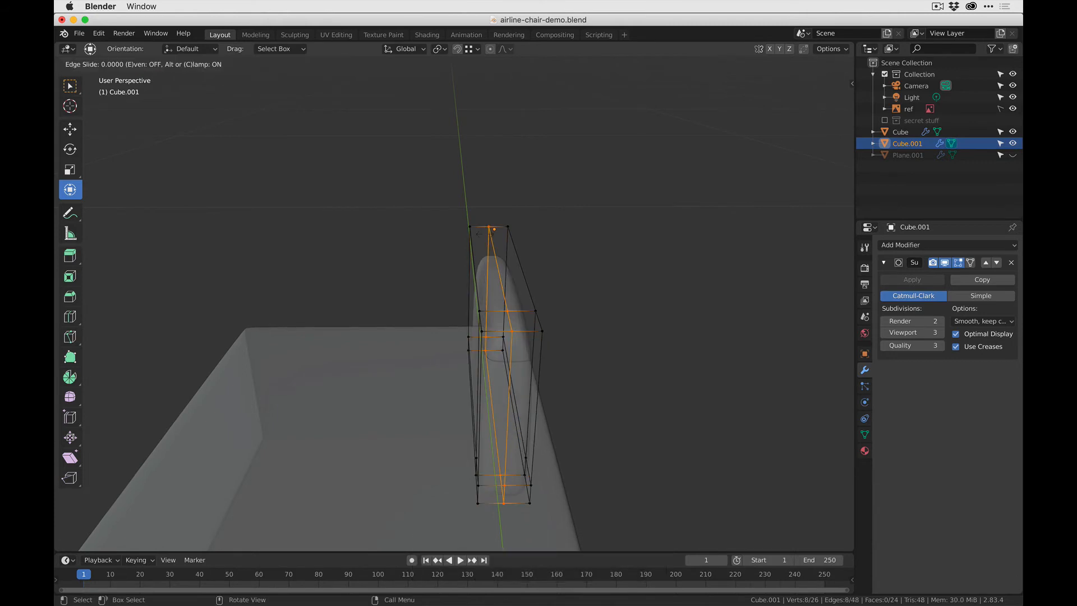
{"action": "key", "text": "super+z"}
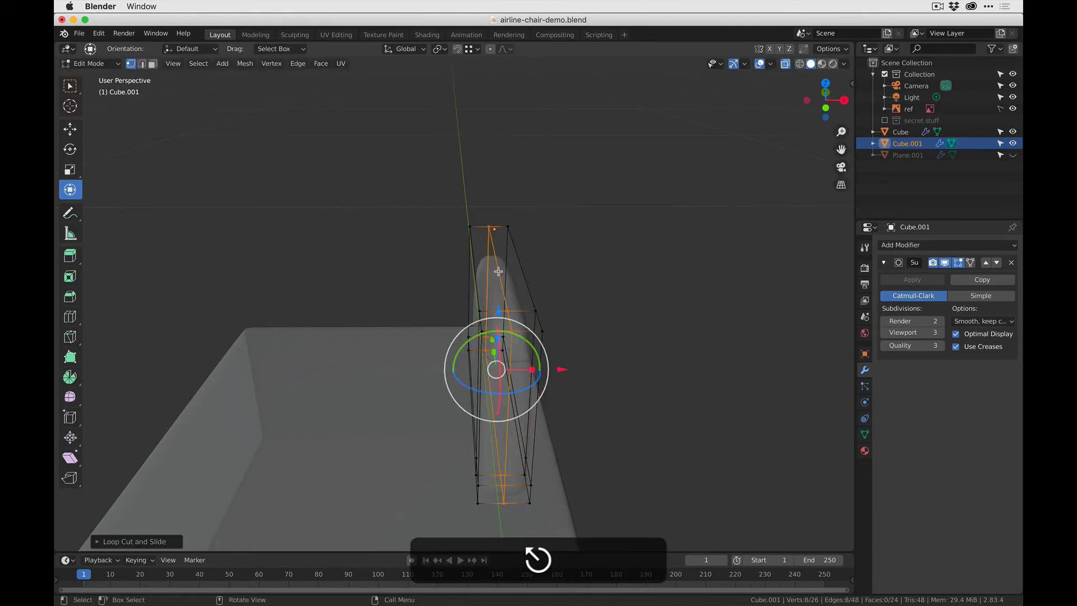
{"action": "key", "text": "super+z"}
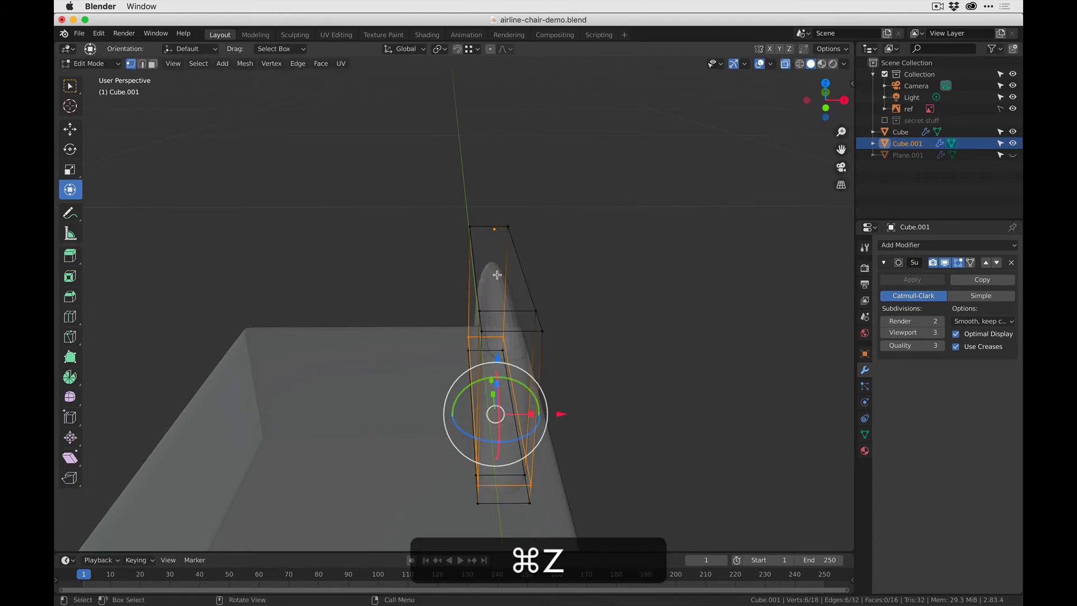
- Cut two centred edge loops through the plate's thickness and scale them apart along X toward its side faces
{"action": "key", "text": "ctrl+r"}
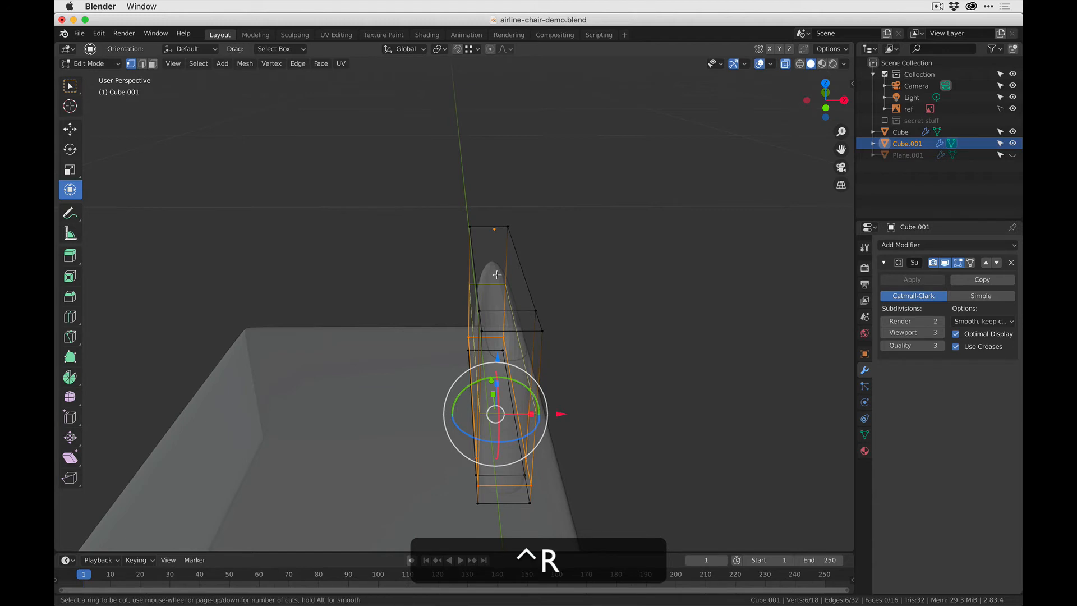
{"action": "scroll", "coordinate": [486, 223], "scroll_direction": "up", "scroll_amount": 3}
{"action": "left_click", "coordinate": [486, 224]}
{"action": "key", "text": "Escape"}
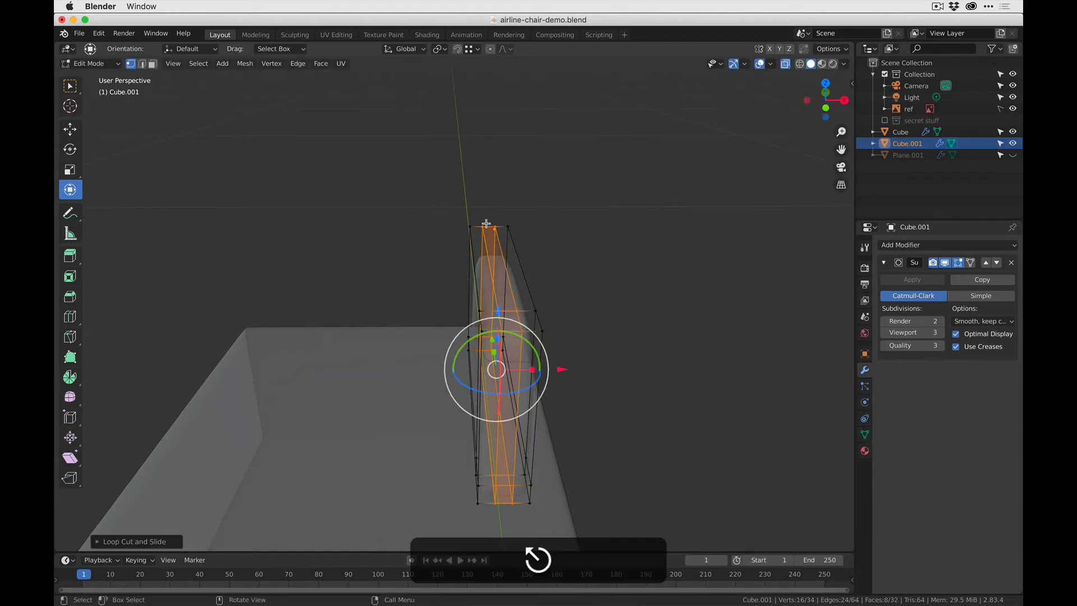
{"action": "key", "text": "s"}
{"action": "key", "text": "x"}
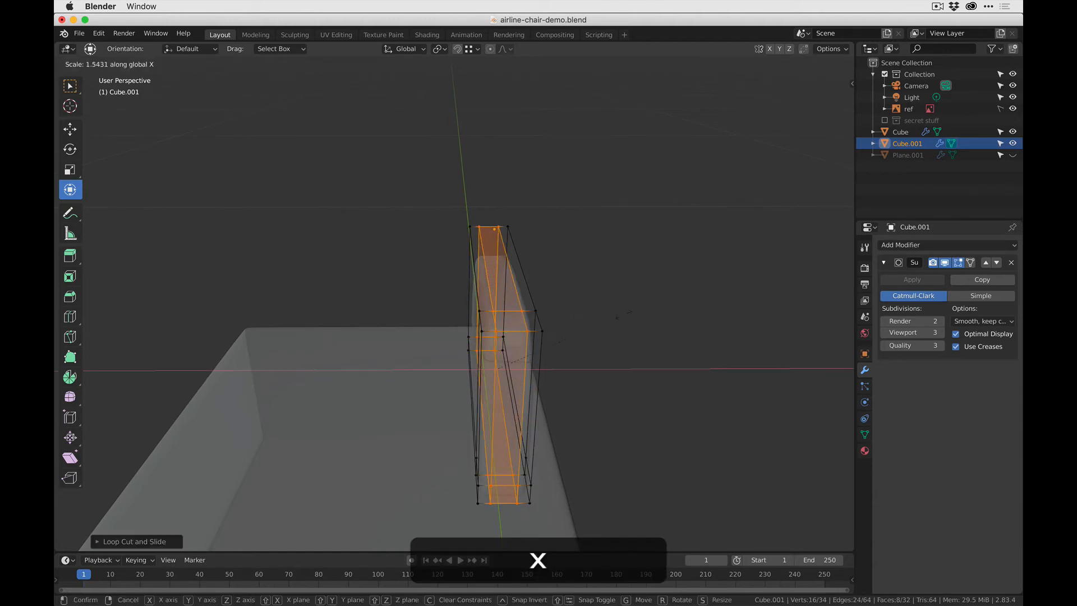
{"action": "left_click", "coordinate": [716, 319]}
{"action": "key", "text": "Tab"}
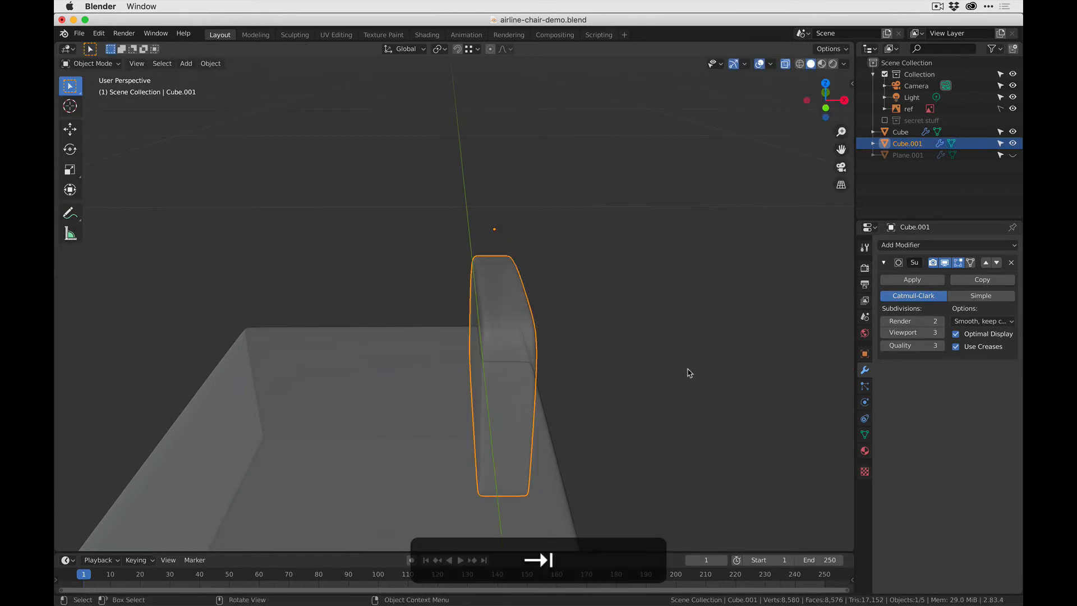
{"action": "middle_click_drag", "start_coordinate": [680, 377], "coordinate": [483, 379]}
{"action": "middle_click_drag", "start_coordinate": [283, 333], "coordinate": [520, 377]}
{"action": "key", "text": "Tab"}
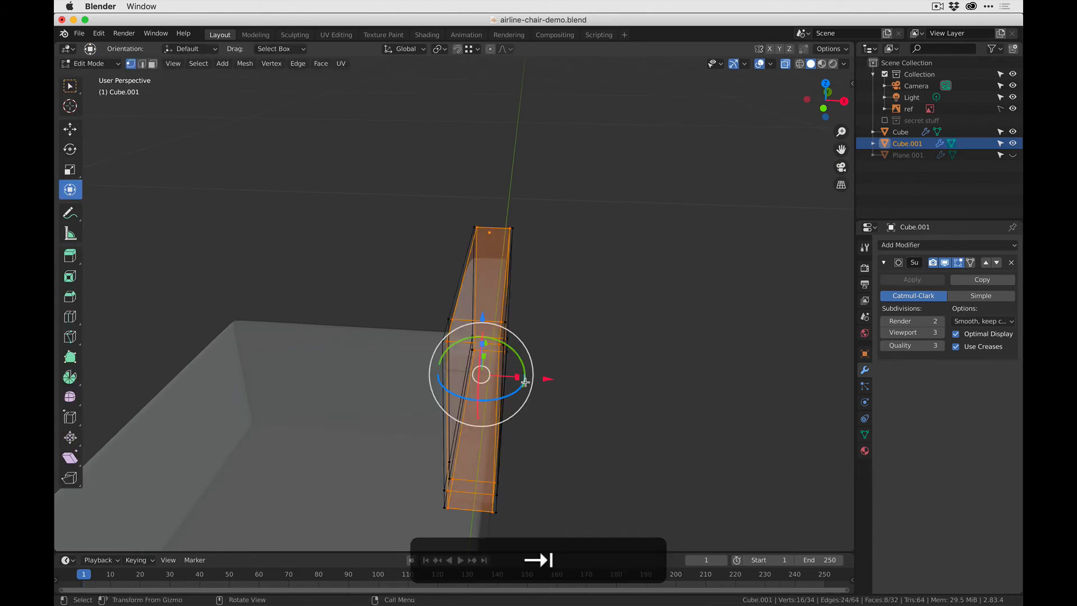
{"action": "left_click_drag", "start_coordinate": [515, 377], "coordinate": [511, 375]}
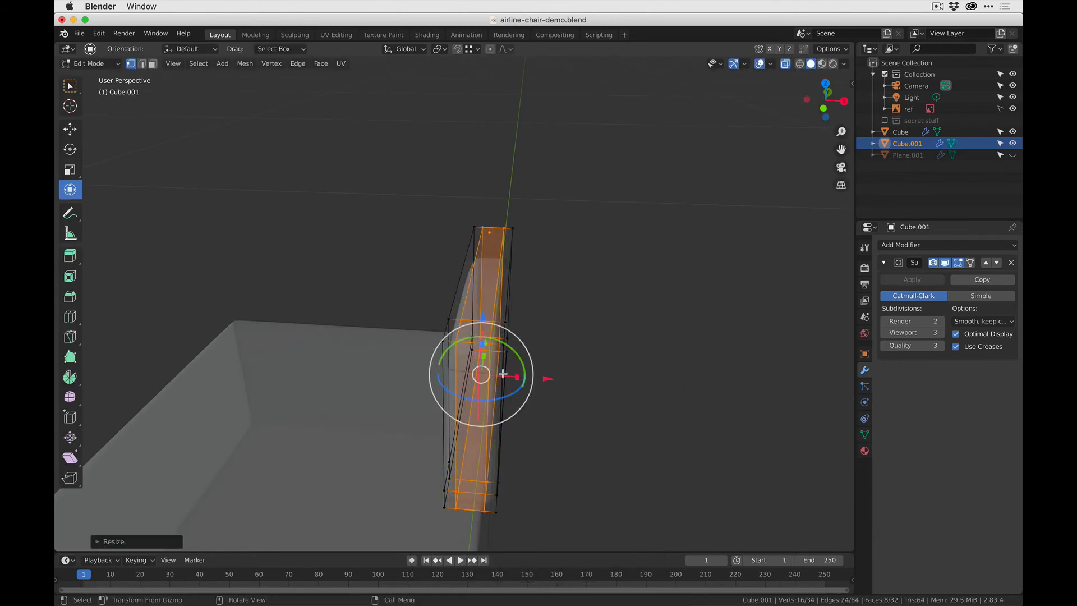
{"action": "key", "text": "super+z"}
{"action": "key", "text": "super+a"}
- Scale the whole bracket mesh along X to make the plate thinner
{"action": "key", "text": "a"}
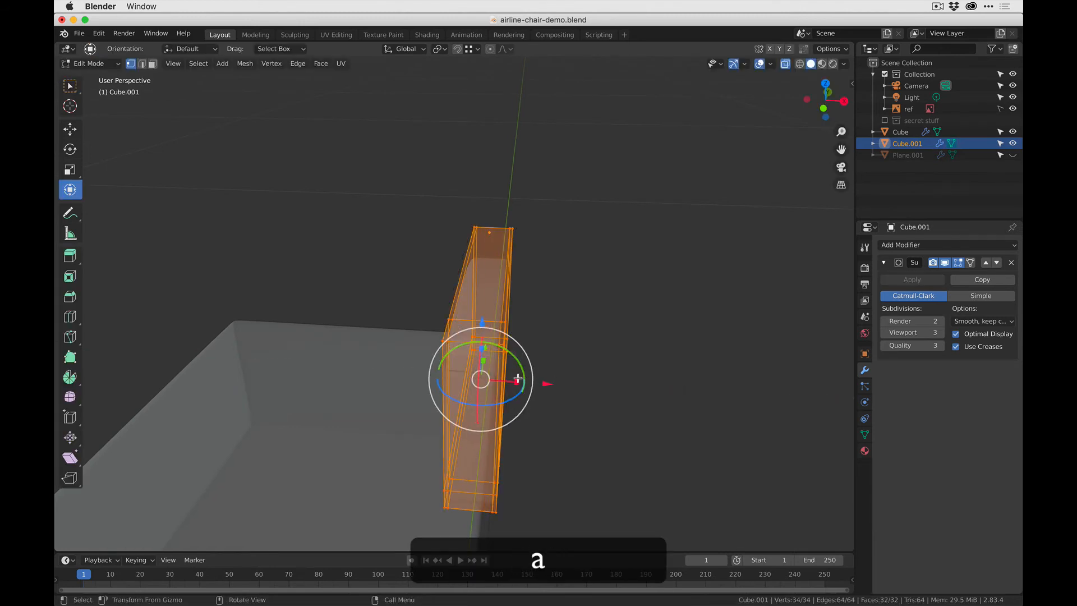
{"action": "key", "text": "s"}
{"action": "left_click", "coordinate": [510, 378]}
{"action": "key", "text": "Tab"}
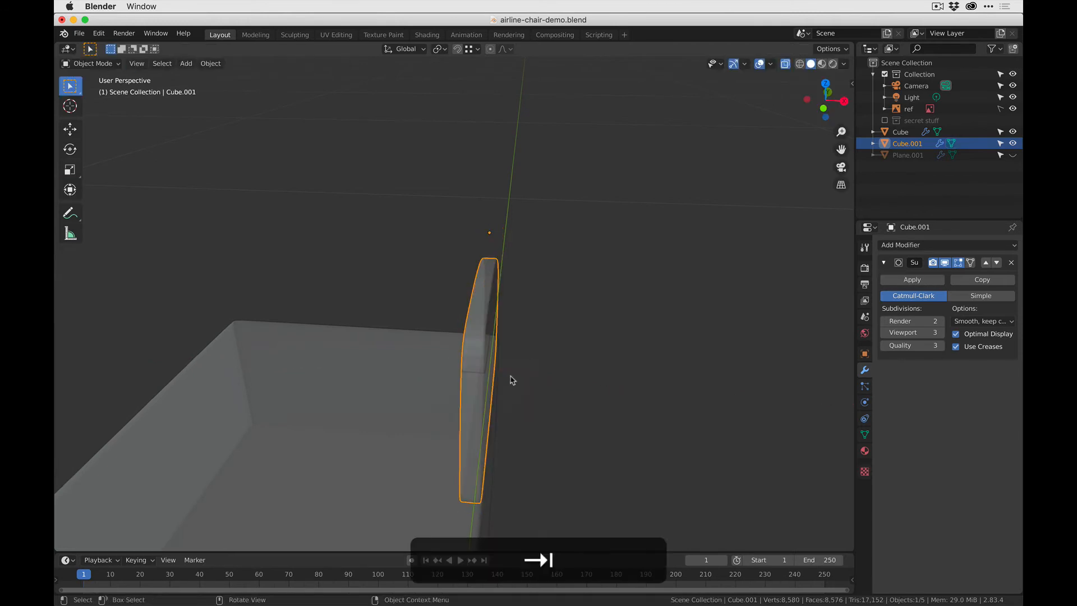
- In the right side view, lower the bottom edge loop closer to the plate's bottom edge and lower the top vertices slightly
{"action": "left_click", "coordinate": [593, 385]}
{"action": "middle_click_drag", "start_coordinate": [593, 385], "coordinate": [455, 338]}
{"action": "left_click", "coordinate": [455, 338]}
{"action": "left_click", "coordinate": [826, 100]}
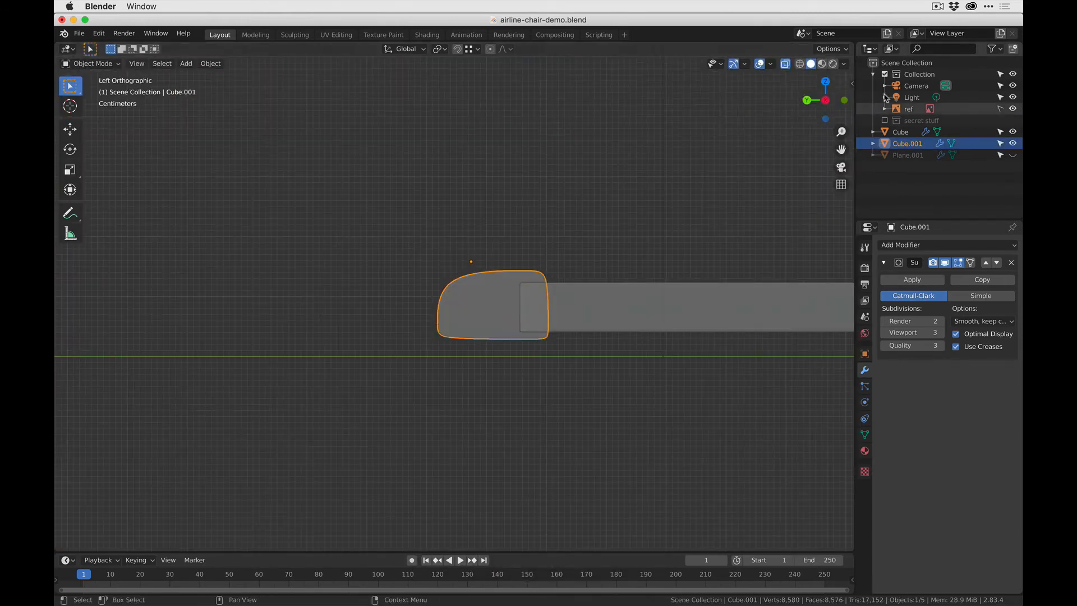
{"action": "left_click", "coordinate": [828, 99]}
{"action": "scroll", "coordinate": [480, 281], "scroll_direction": "up", "scroll_amount": 3}
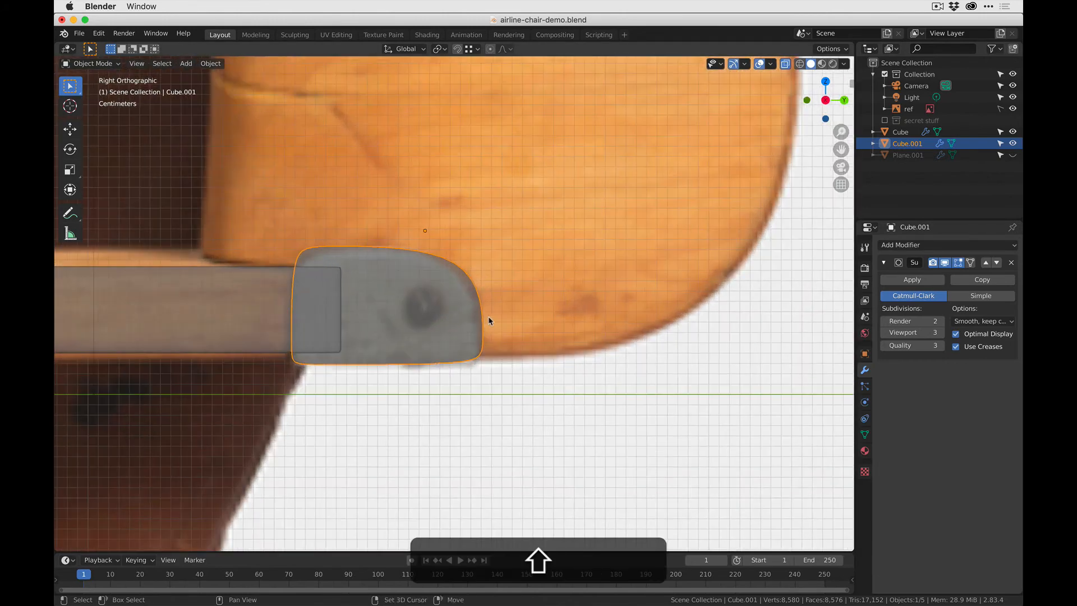
{"action": "middle_click_drag", "start_coordinate": [471, 330], "coordinate": [520, 307], "text": "shift"}
{"action": "key", "text": "Tab"}
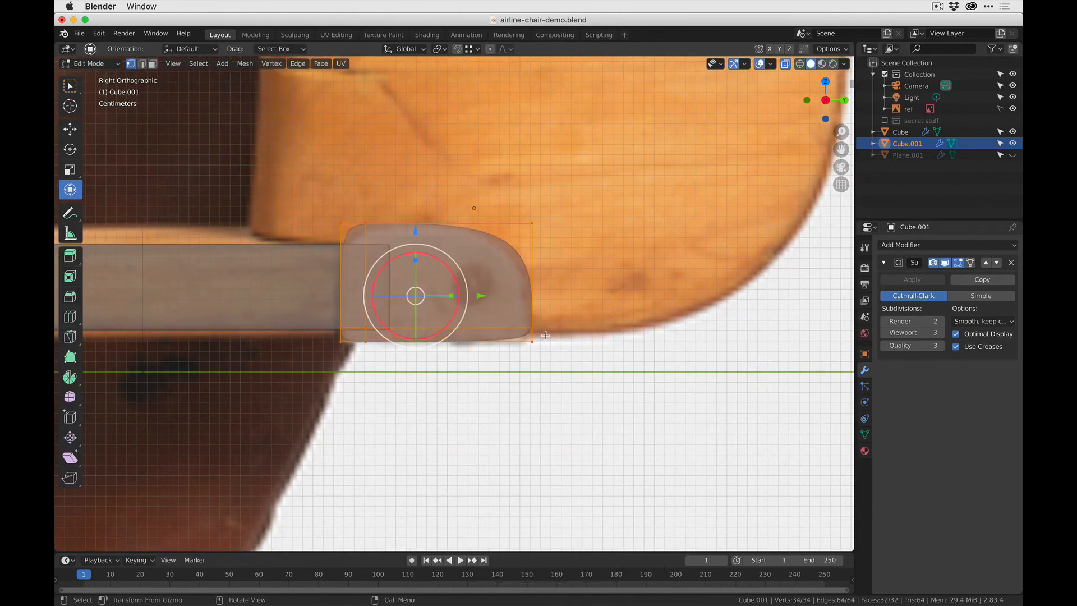
{"action": "key", "text": "b"}
{"action": "left_click_drag", "start_coordinate": [334, 313], "coordinate": [334, 313]}
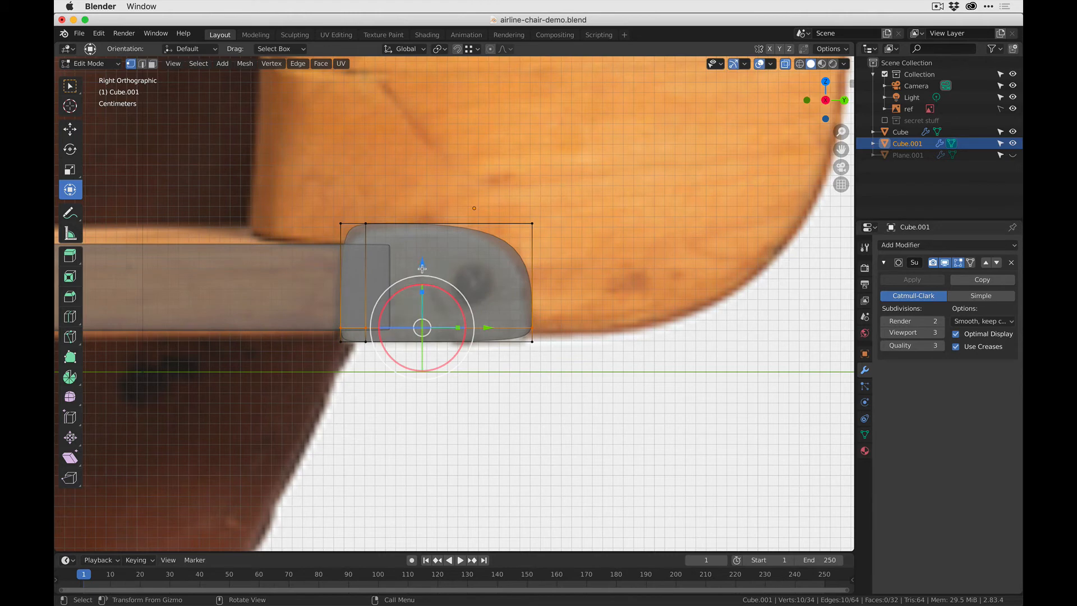
{"action": "left_click_drag", "start_coordinate": [422, 269], "coordinate": [423, 277]}
{"action": "left_click_drag", "start_coordinate": [318, 201], "coordinate": [580, 228]}
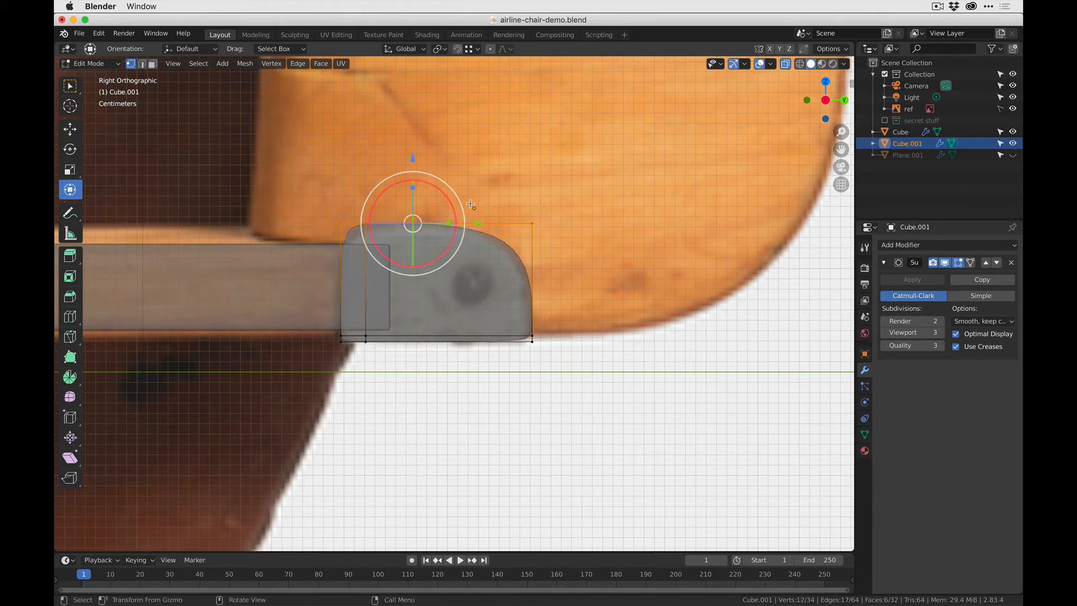
{"action": "left_click_drag", "start_coordinate": [413, 159], "coordinate": [413, 161]}
- Move the top front corner and vertical loop's top vertices rearward and the top rear corner forward to match the bracket outline
{"action": "left_click_drag", "start_coordinate": [299, 208], "coordinate": [386, 233]}
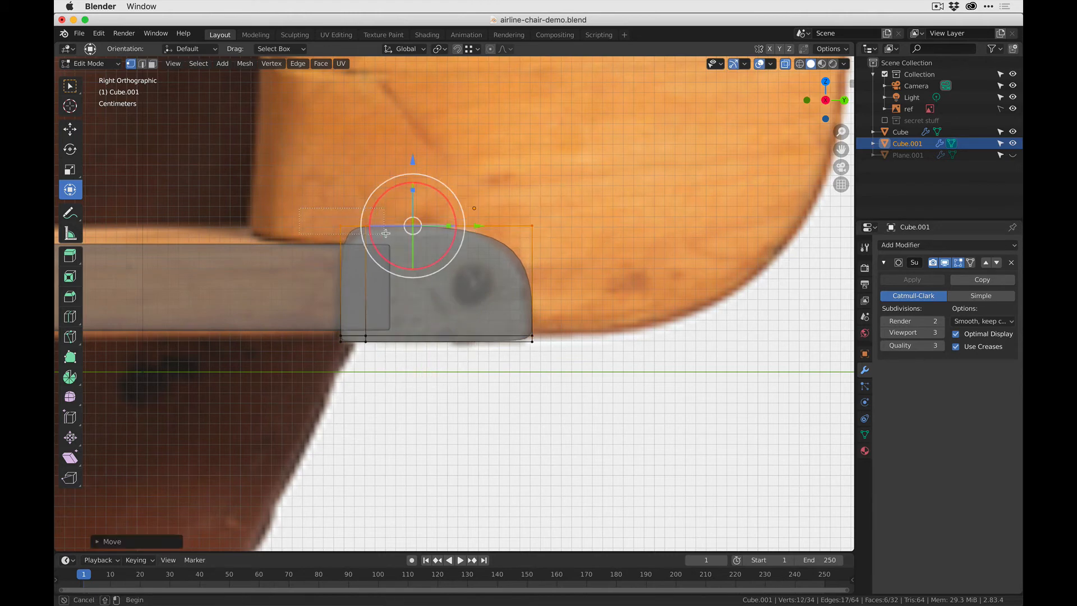
{"action": "left_click", "coordinate": [315, 219]}
{"action": "left_click_drag", "start_coordinate": [324, 235], "coordinate": [410, 226]}
{"action": "left_click_drag", "start_coordinate": [356, 240], "coordinate": [452, 226]}
{"action": "left_click_drag", "start_coordinate": [554, 236], "coordinate": [520, 216]}
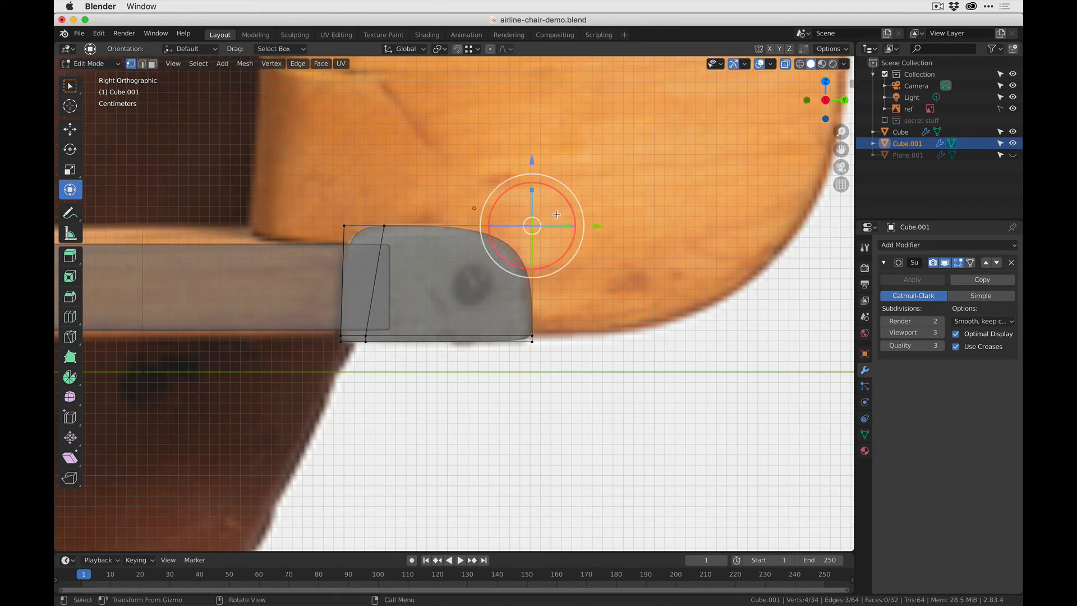
{"action": "left_click_drag", "start_coordinate": [594, 225], "coordinate": [585, 222]}
{"action": "key", "text": "Tab"}
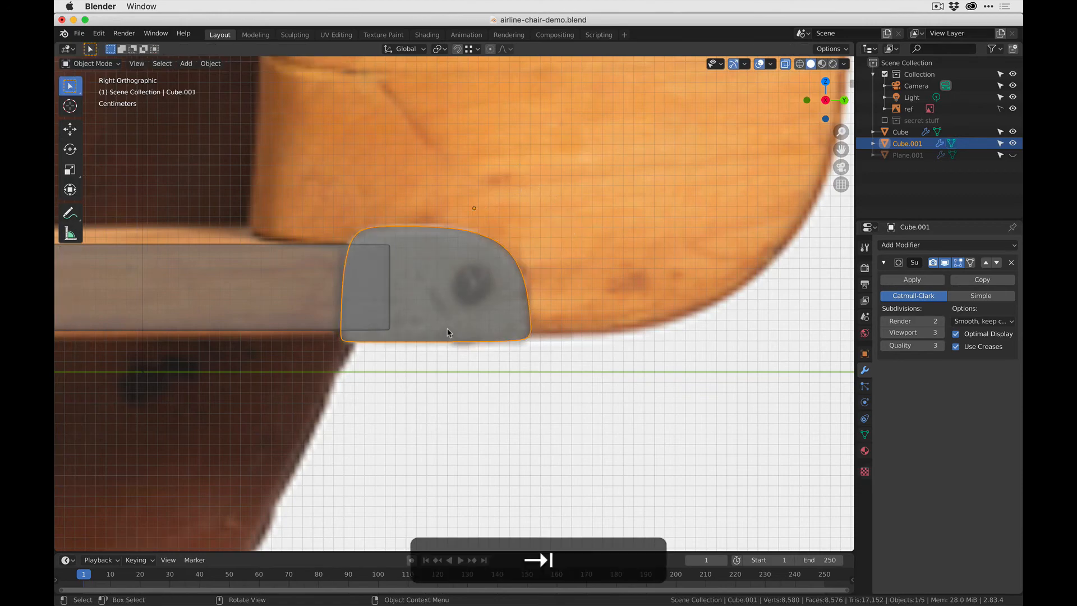
- Move the bracket plate along X to the outer side of the rail
{"action": "scroll", "coordinate": [432, 315], "scroll_direction": "down", "scroll_amount": 8}
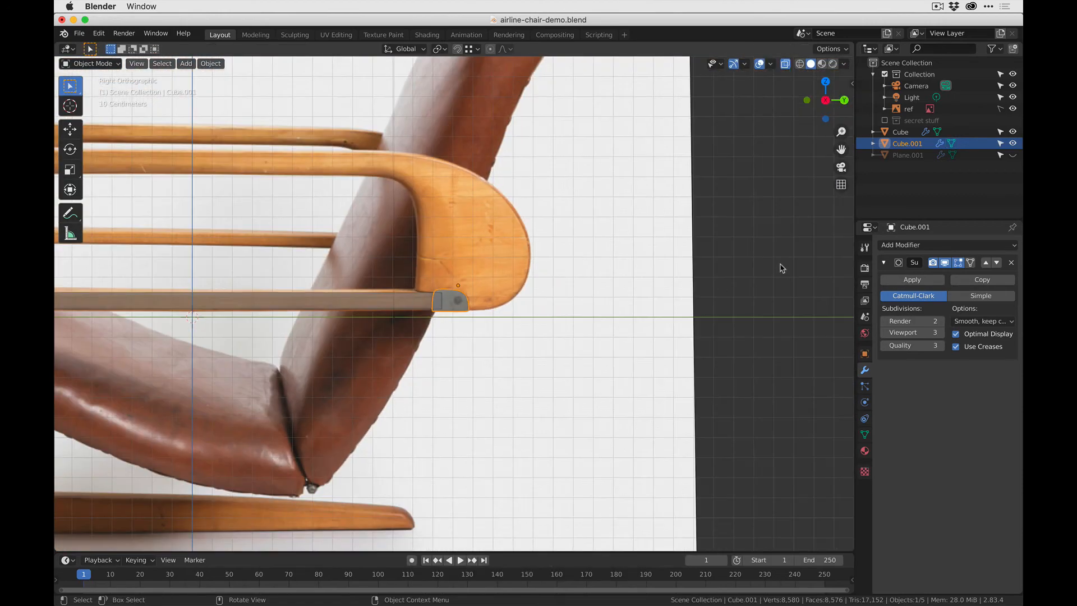
{"action": "left_click", "coordinate": [478, 317]}
{"action": "mouse_move", "coordinate": [445, 307]}
{"action": "middle_mouse_down"}
{"action": "mouse_move", "coordinate": [461, 305]}
{"action": "mouse_move", "coordinate": [458, 315]}
{"action": "middle_mouse_up"}
{"action": "scroll", "coordinate": [455, 302], "scroll_direction": "up", "scroll_amount": 5}
{"action": "left_click", "coordinate": [452, 299]}
{"action": "key", "text": "g"}
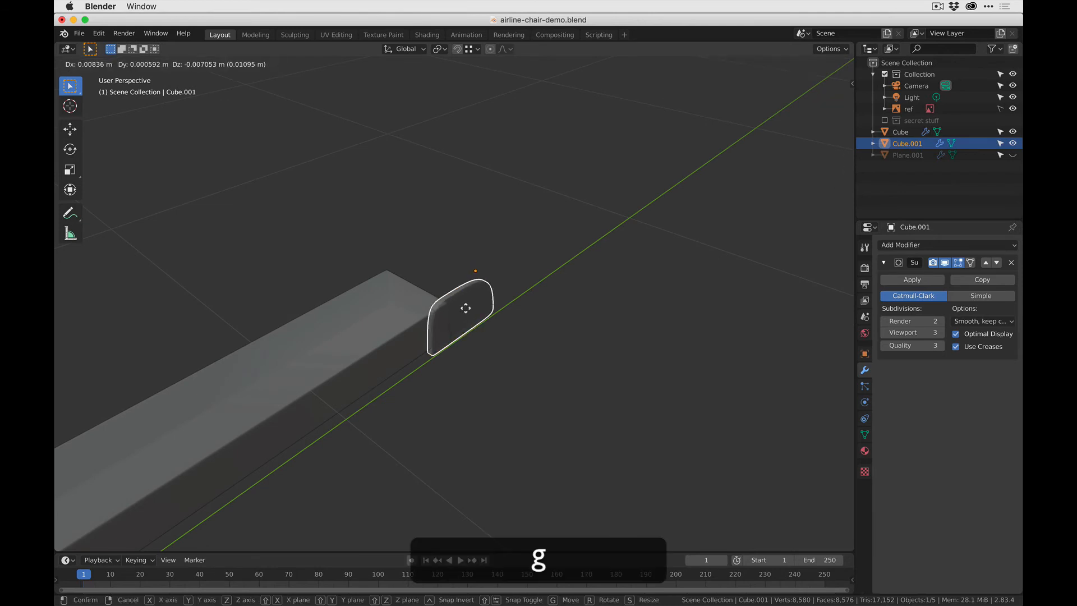
{"action": "key", "text": "x"}
{"action": "left_click", "coordinate": [449, 309]}
- Move the bracket plate about 0.005 m along X back toward the rail
{"action": "middle_click_drag", "start_coordinate": [449, 309], "coordinate": [509, 330]}
{"action": "scroll", "coordinate": [475, 316], "scroll_direction": "up", "scroll_amount": 4}
{"action": "key", "text": "shift+space"}
{"action": "key", "text": "g"}
{"action": "left_click_drag", "start_coordinate": [566, 216], "coordinate": [564, 214]}
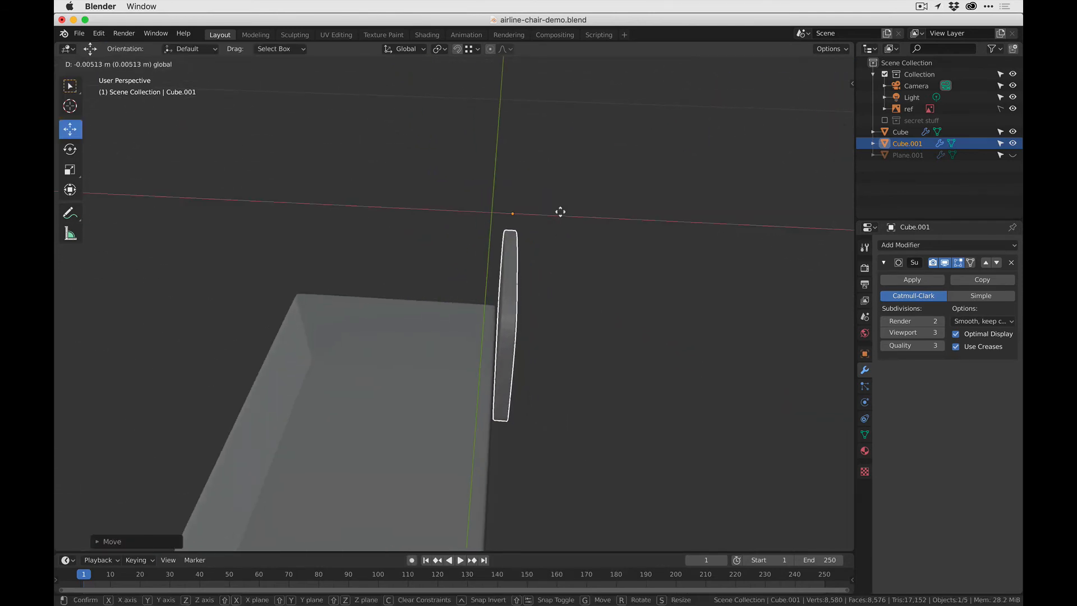
{"action": "left_click", "coordinate": [562, 211]}
- In the back view, fine-tune the plate's X position to sit against the rail's side face, and deselect it
{"action": "left_click", "coordinate": [827, 88]}
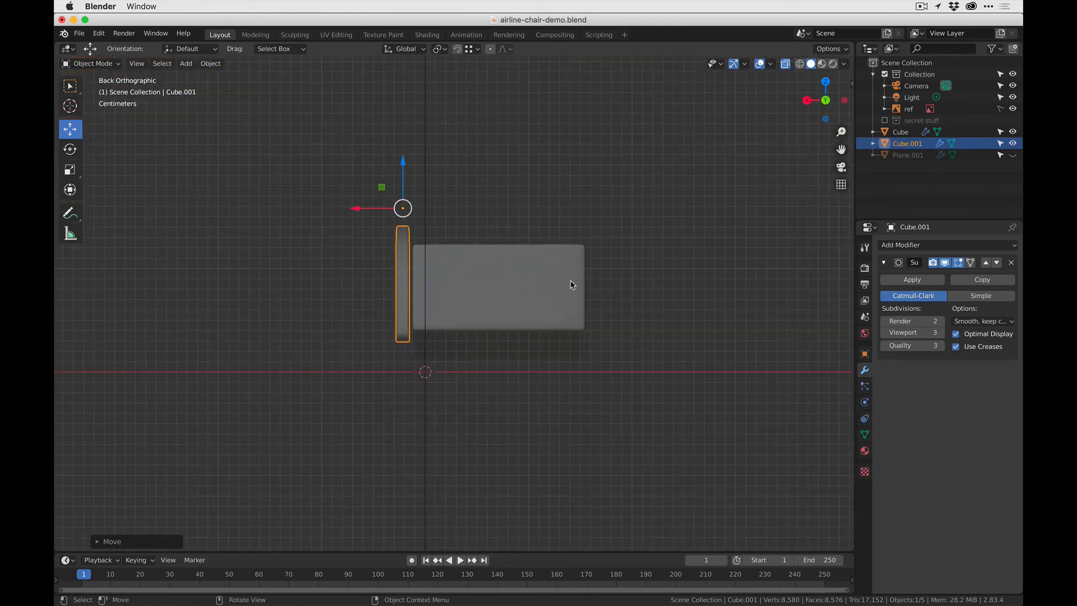
{"action": "scroll", "coordinate": [508, 294], "scroll_direction": "up", "scroll_amount": 5}
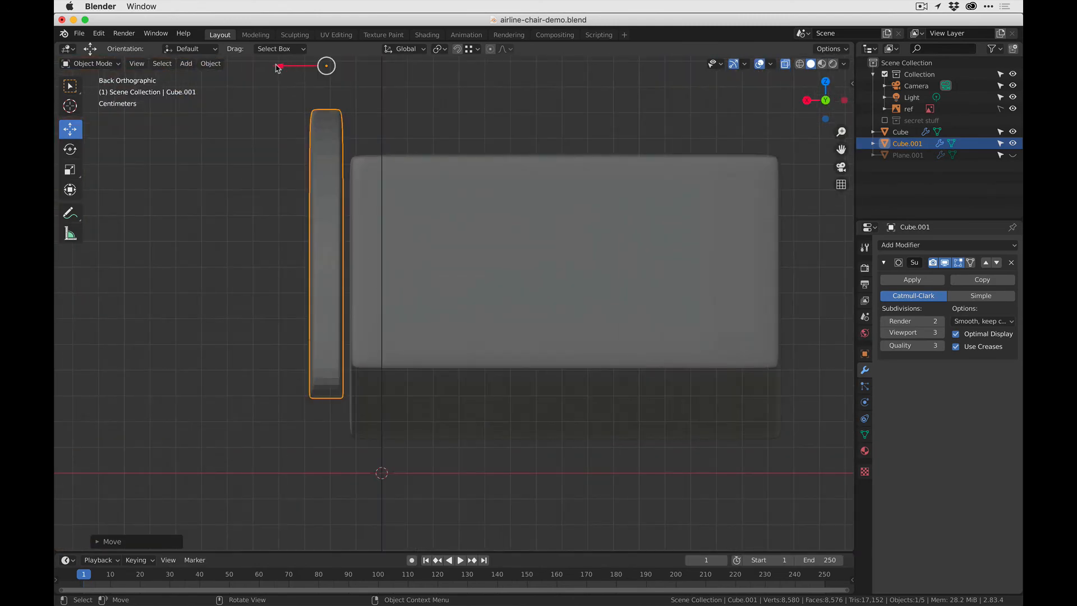
{"action": "left_click_drag", "start_coordinate": [281, 68], "coordinate": [289, 65]}
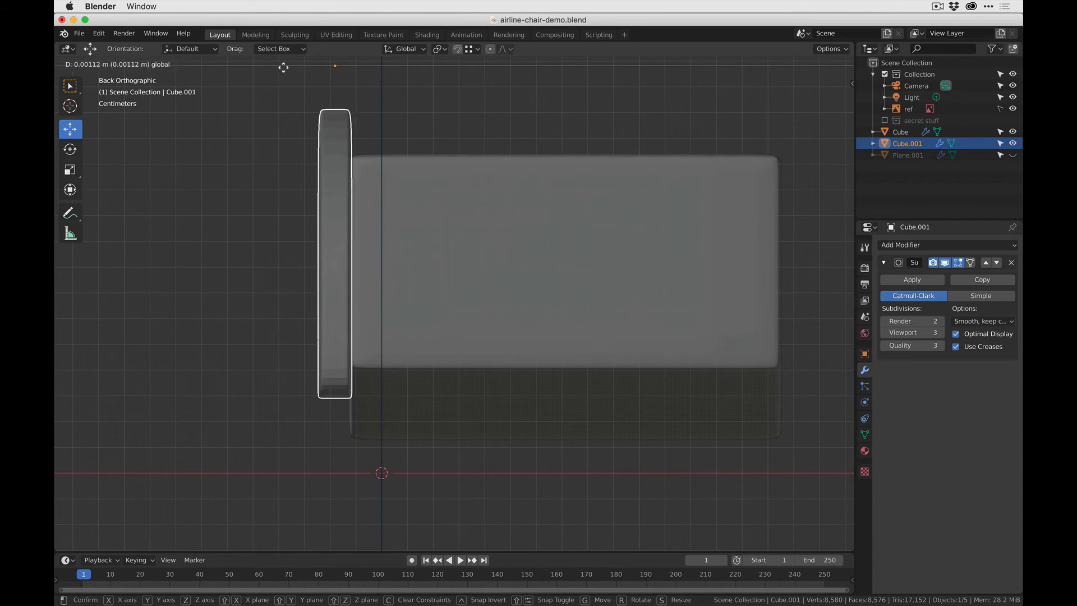
{"action": "left_click", "coordinate": [284, 67]}
{"action": "left_click", "coordinate": [396, 136]}
{"action": "scroll", "coordinate": [350, 155], "scroll_direction": "down", "scroll_amount": 5}
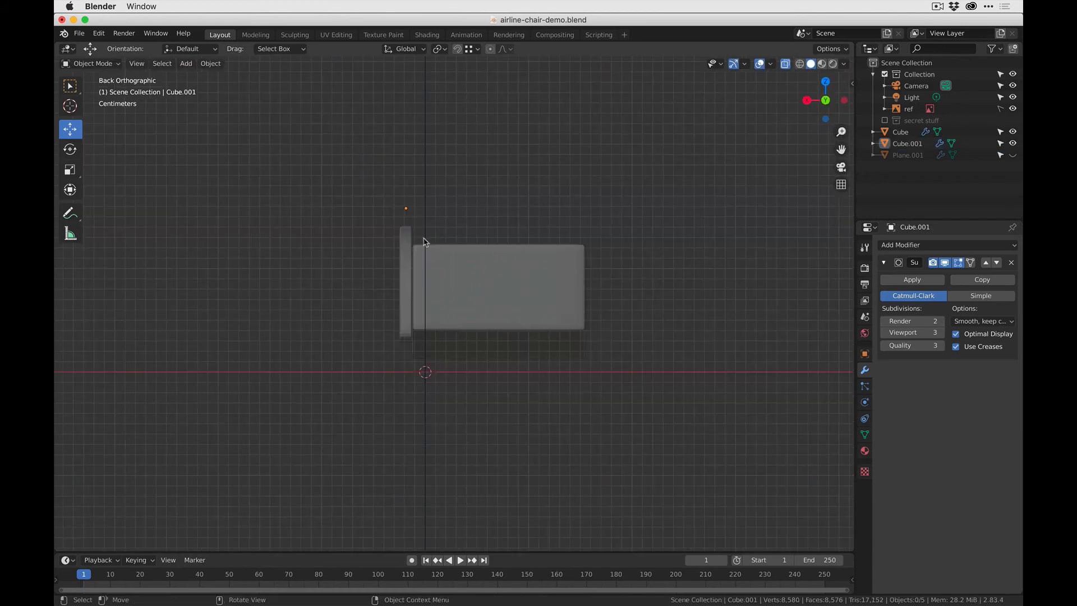
- Make a linked duplicate of the bracket plate, move it about 0.18 m along X to the rail's opposite side face, and deselect it
{"action": "scroll", "coordinate": [274, 252], "scroll_direction": "up", "scroll_amount": 4}
{"action": "left_click", "coordinate": [355, 193]}
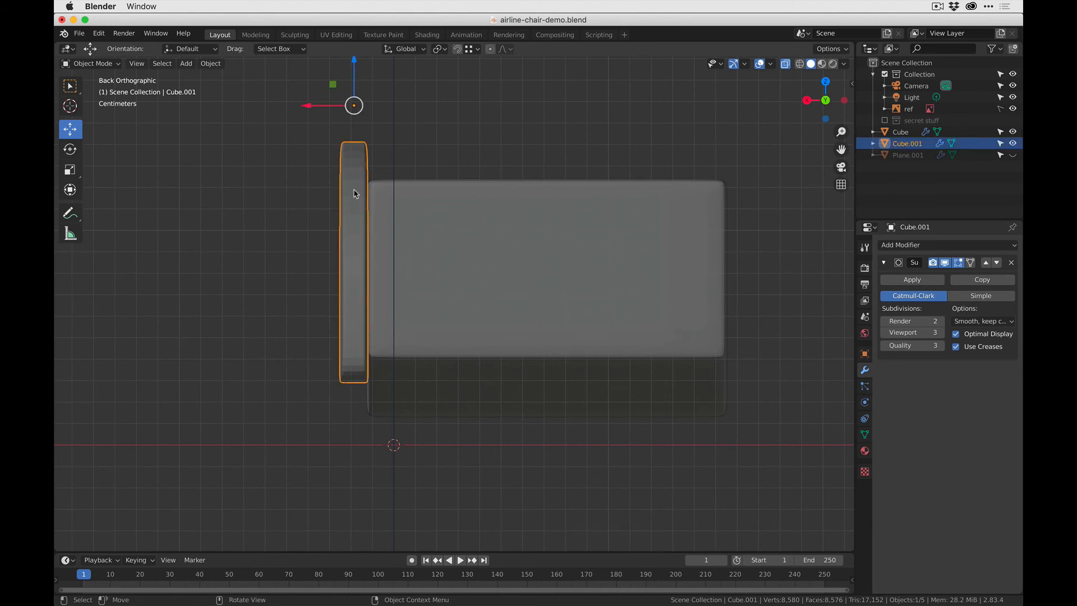
{"action": "key", "text": "Delete"}
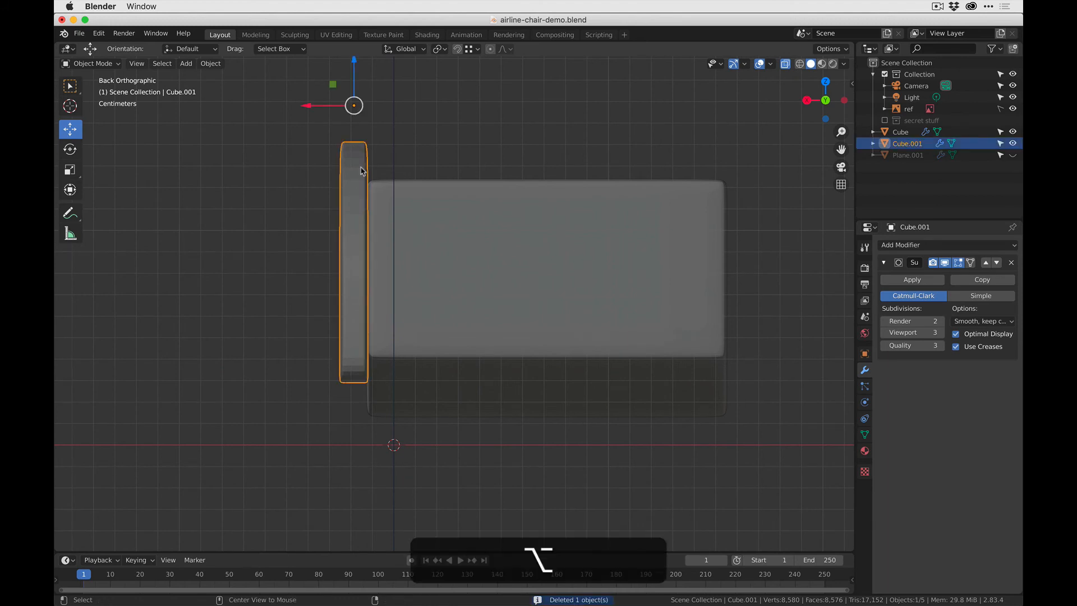
{"action": "key", "text": "alt+d"}
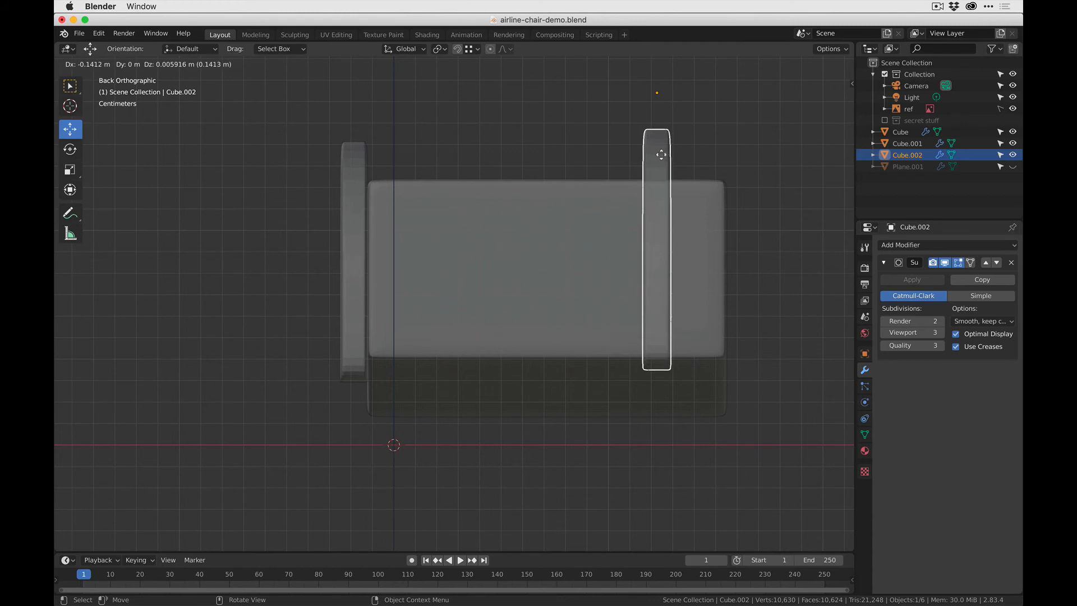
{"action": "key", "text": "x"}
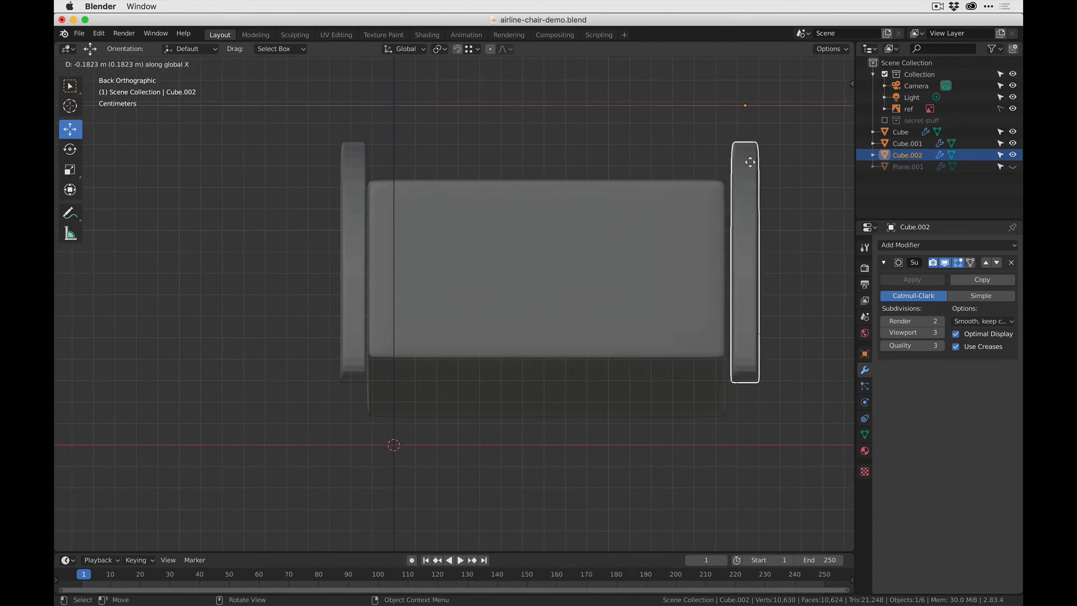
{"action": "left_click", "coordinate": [748, 163]}
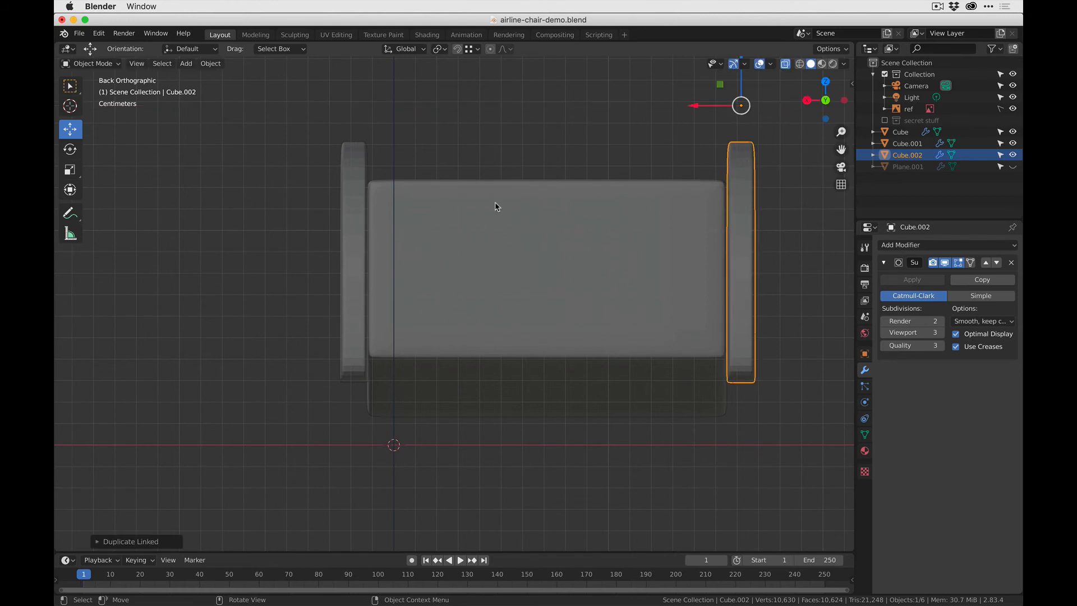
{"action": "left_click", "coordinate": [499, 171]}
- Unhide the curved side frame Plane.001 around the rail and bracket plates
{"action": "middle_click_drag", "start_coordinate": [384, 343], "coordinate": [315, 237]}
{"action": "scroll", "coordinate": [413, 289], "scroll_direction": "down", "scroll_amount": 5}
{"action": "scroll", "coordinate": [470, 288], "scroll_direction": "down", "scroll_amount": 8}
{"action": "middle_click_drag", "start_coordinate": [383, 315], "coordinate": [450, 313], "text": "shift"}
{"action": "scroll", "coordinate": [459, 305], "scroll_direction": "down", "scroll_amount": 3}
{"action": "scroll", "coordinate": [450, 312], "scroll_direction": "up", "scroll_amount": 5}
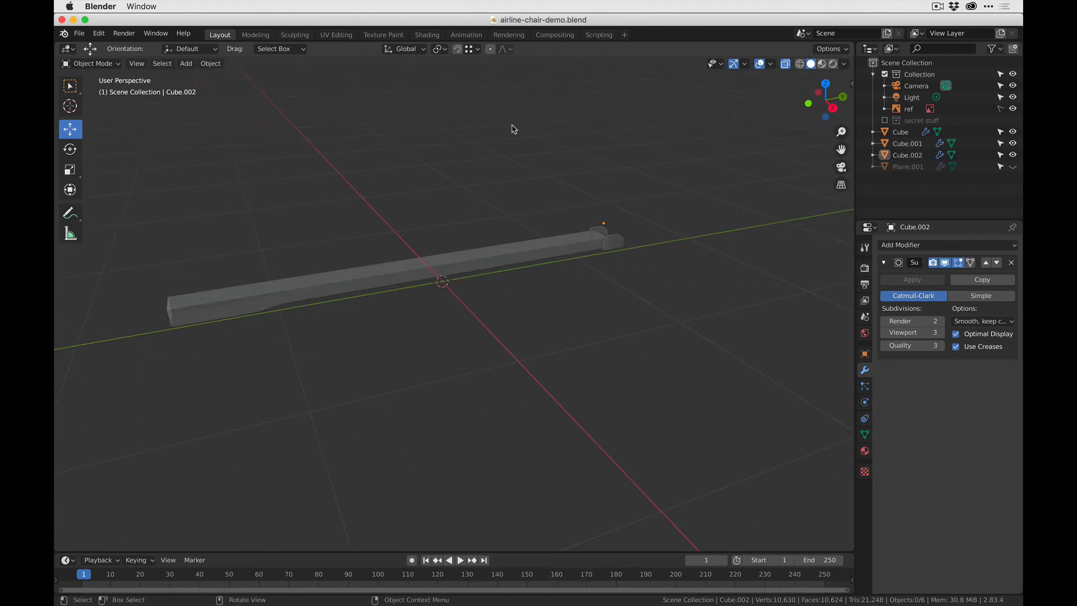
{"action": "left_click", "coordinate": [1013, 166]}
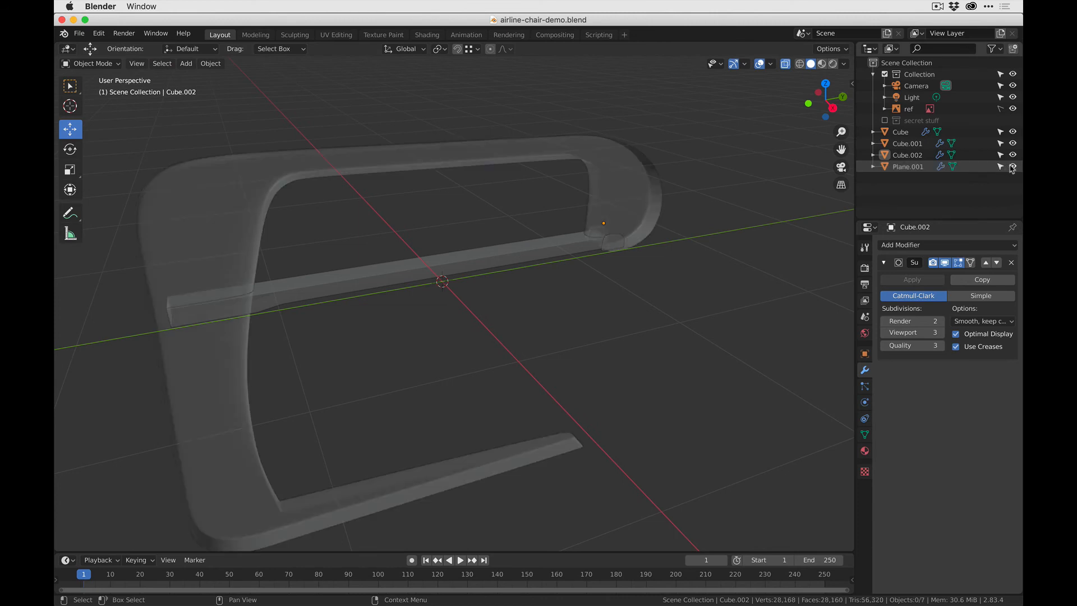
- Examine from several angles how the rail and bracket plates sit within the side frame
{"action": "scroll", "coordinate": [513, 335], "scroll_direction": "down", "scroll_amount": 3}
{"action": "middle_click_drag", "start_coordinate": [527, 351], "coordinate": [414, 303]}
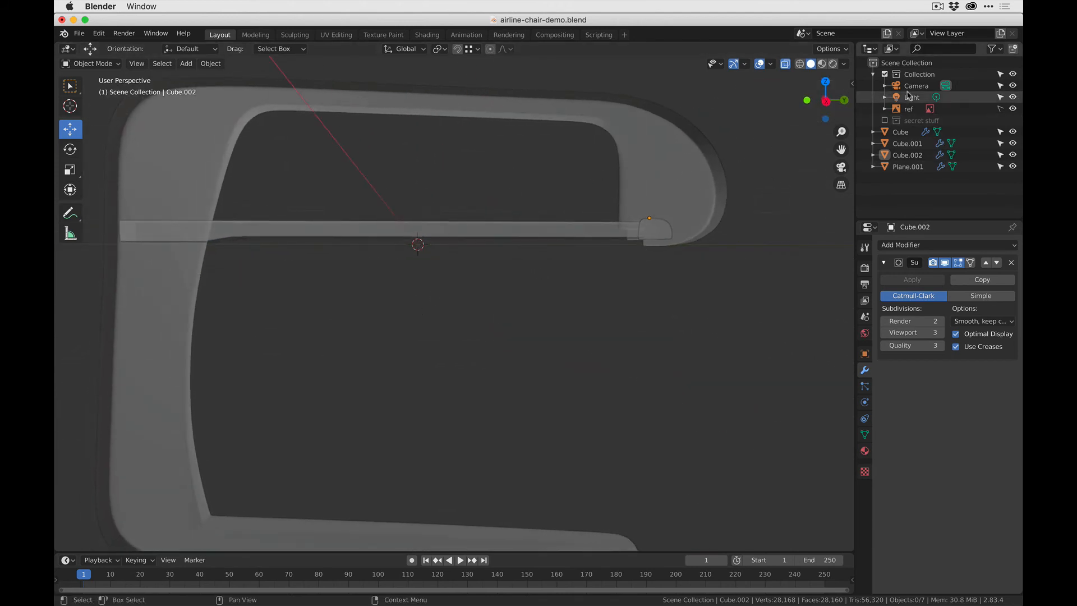
{"action": "scroll", "coordinate": [659, 224], "scroll_direction": "down", "scroll_amount": 3}
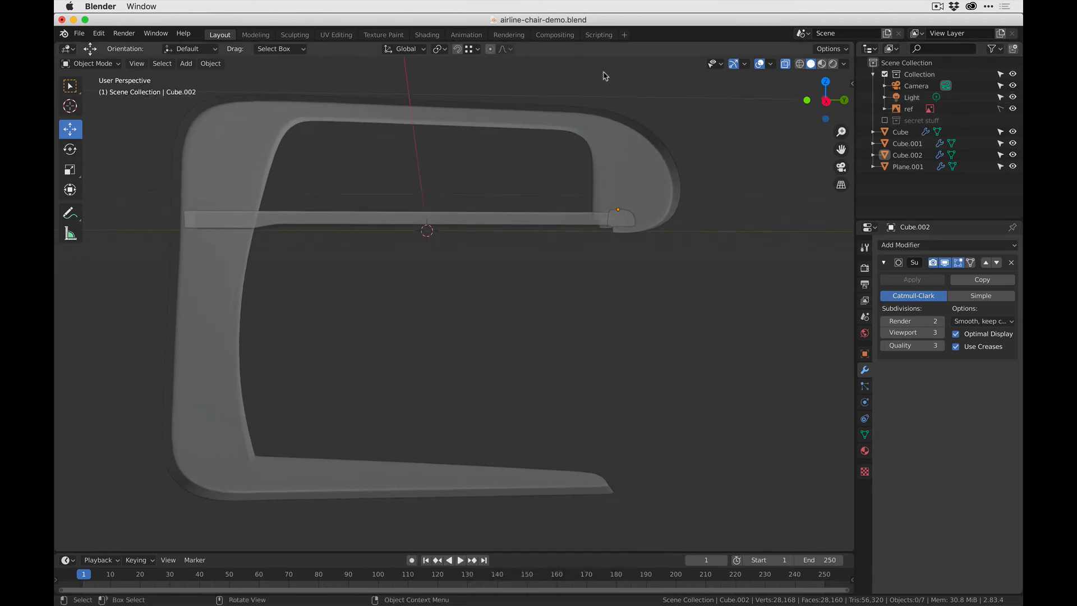
{"action": "middle_click_drag", "start_coordinate": [341, 173], "coordinate": [577, 142]}
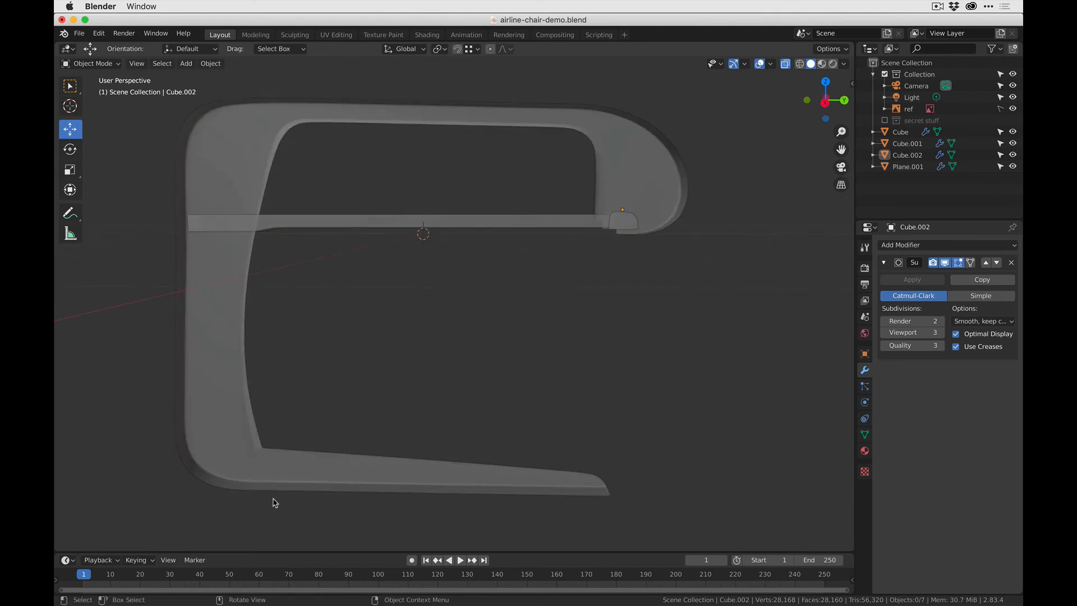
{"action": "middle_click_drag", "start_coordinate": [519, 212], "coordinate": [525, 212]}
{"action": "middle_click_drag", "start_coordinate": [315, 115], "coordinate": [338, 127]}
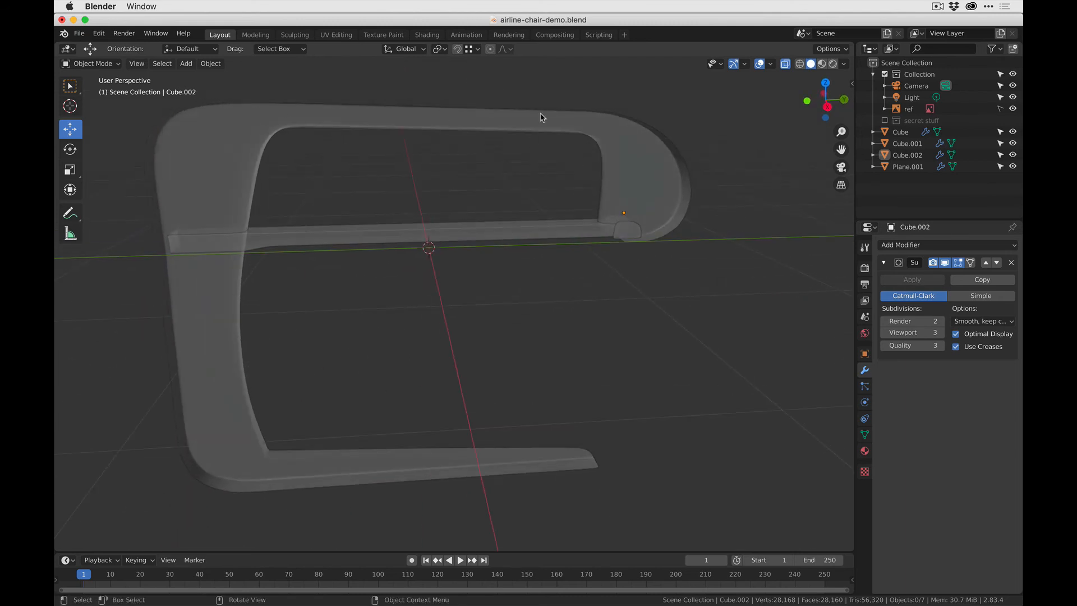
{"action": "middle_click_drag", "start_coordinate": [550, 221], "coordinate": [630, 196]}
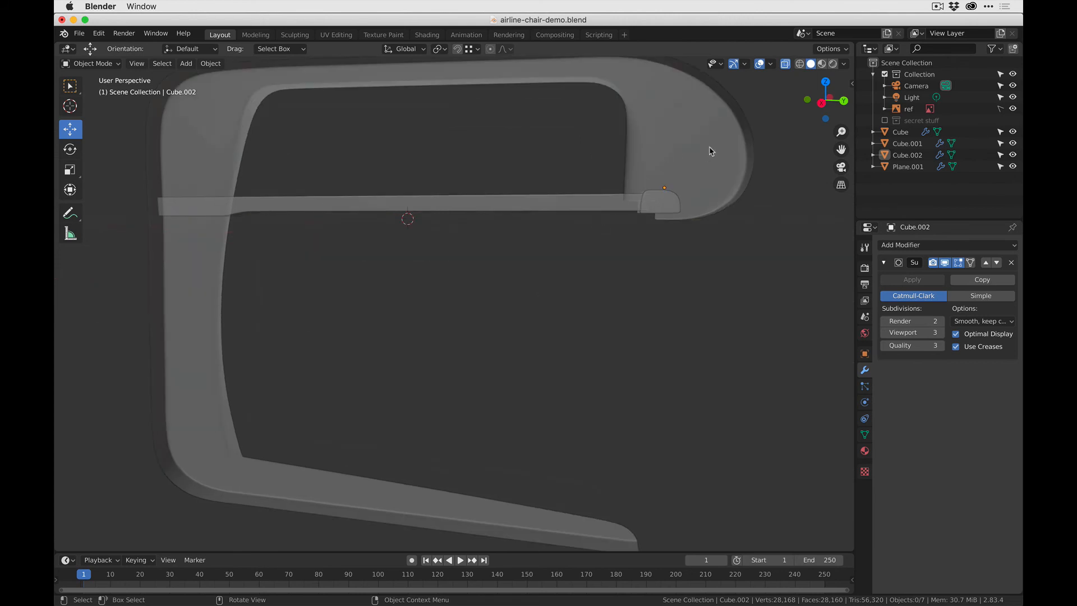
- In the right view, select the rail and a bracket plate, try moving them together, and undo the attempt
{"action": "left_click", "coordinate": [825, 104]}
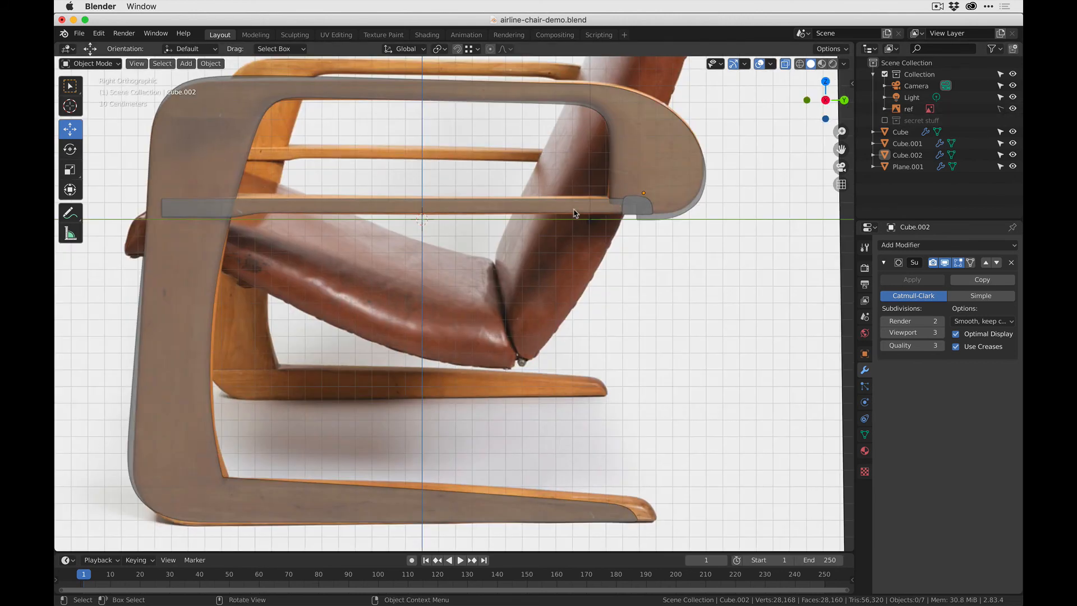
{"action": "middle_click_drag", "start_coordinate": [573, 213], "coordinate": [569, 241], "text": "shift"}
{"action": "left_click", "coordinate": [188, 241]}
{"action": "left_click", "coordinate": [269, 240]}
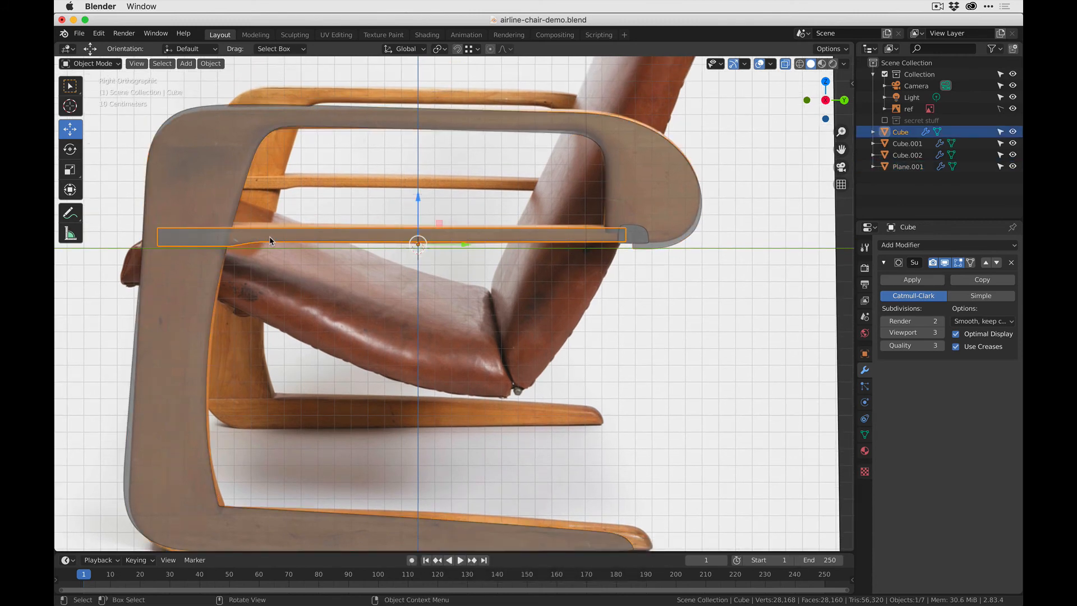
{"action": "left_click", "coordinate": [637, 237], "text": "shift"}
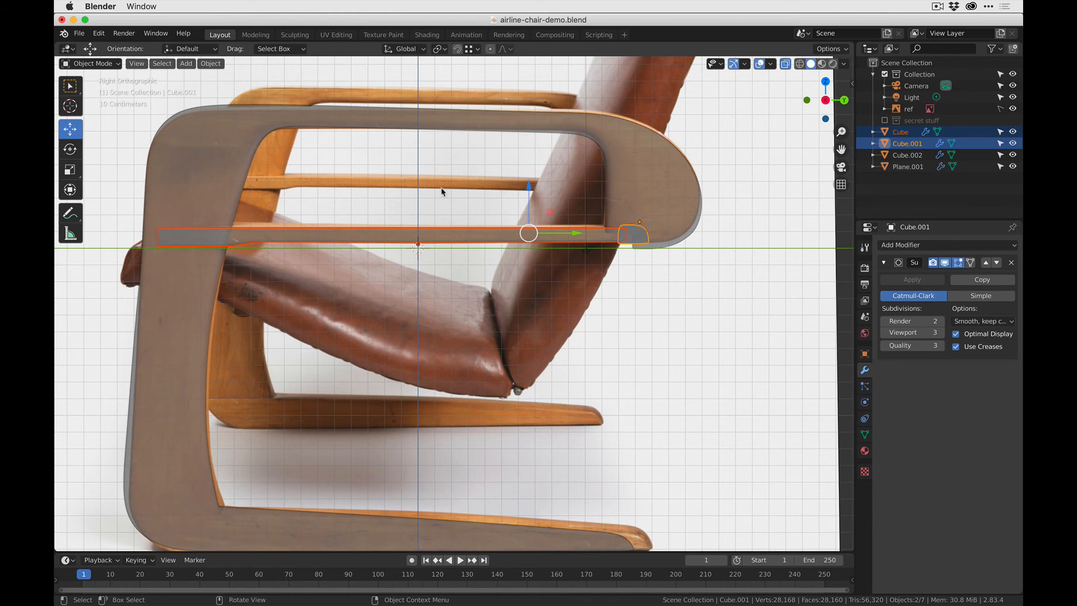
{"action": "scroll", "coordinate": [407, 191], "scroll_direction": "up", "scroll_amount": 2}
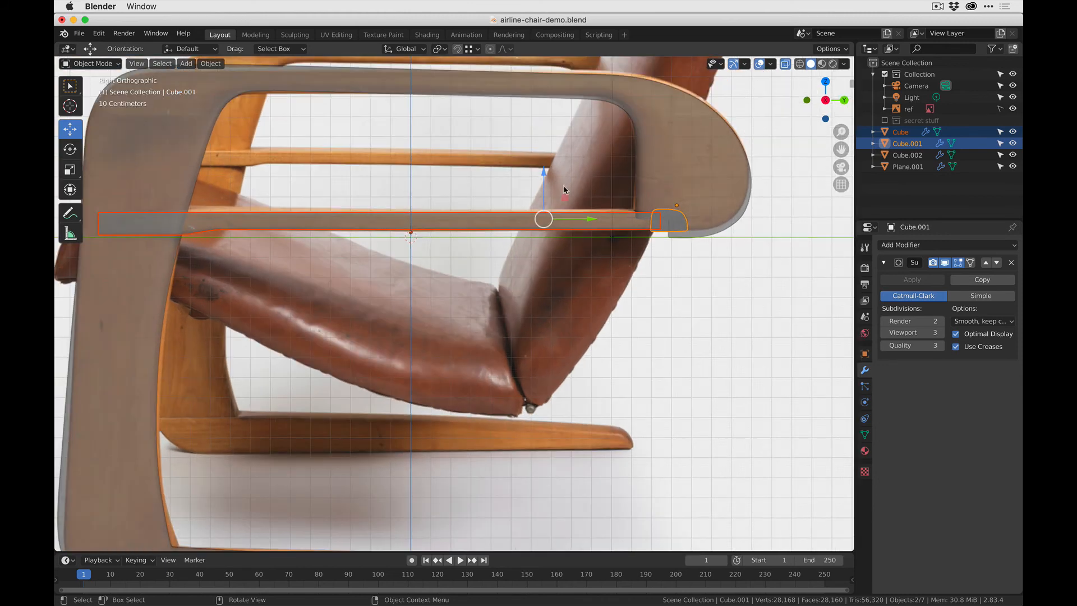
{"action": "left_click_drag", "start_coordinate": [565, 199], "coordinate": [575, 206]}
{"action": "key", "text": "super+z"}
{"action": "key", "text": "super+z"}
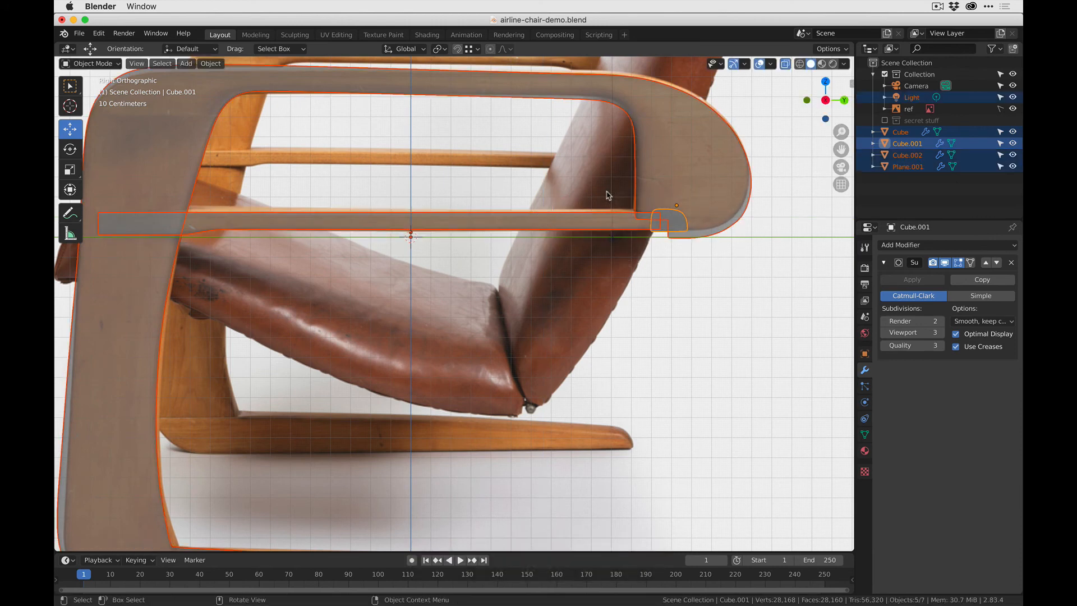
- Remove the side frame from the selection and move the rail with both bracket plates slightly rearward and down in the right view
{"action": "left_click", "coordinate": [668, 180], "text": "shift"}
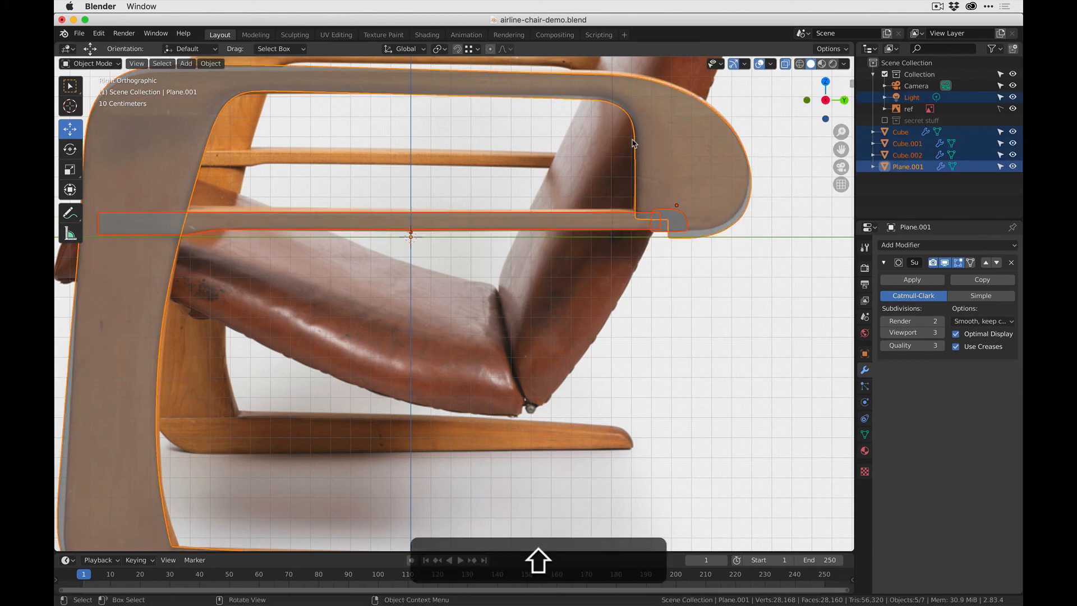
{"action": "middle_click_drag", "start_coordinate": [636, 174], "coordinate": [666, 211]}
{"action": "left_click", "coordinate": [675, 143], "text": "shift"}
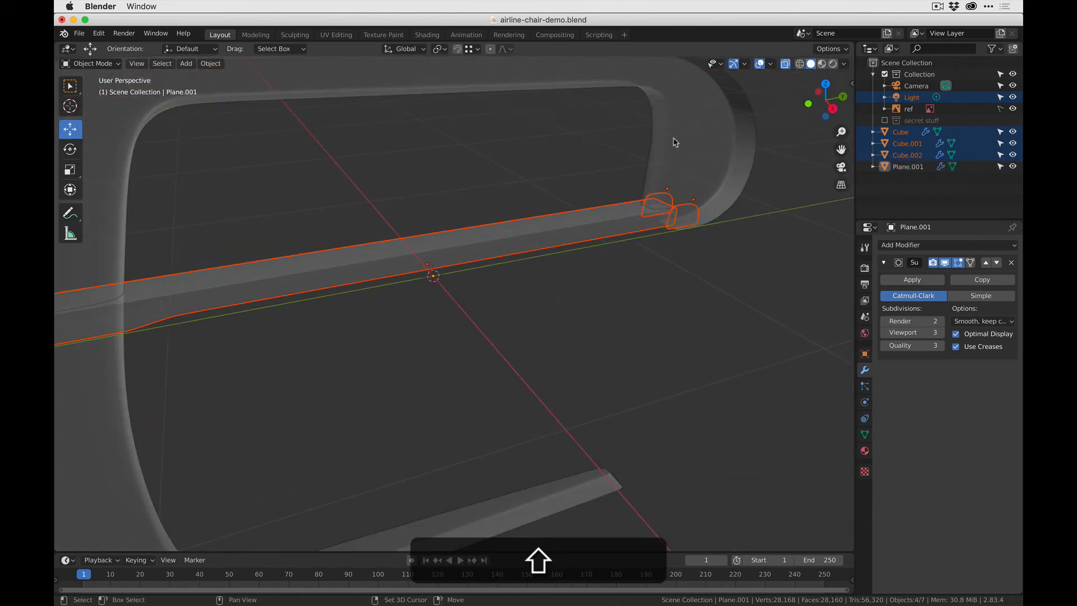
{"action": "middle_click_drag", "start_coordinate": [674, 140], "coordinate": [493, 223]}
{"action": "left_click", "coordinate": [821, 103]}
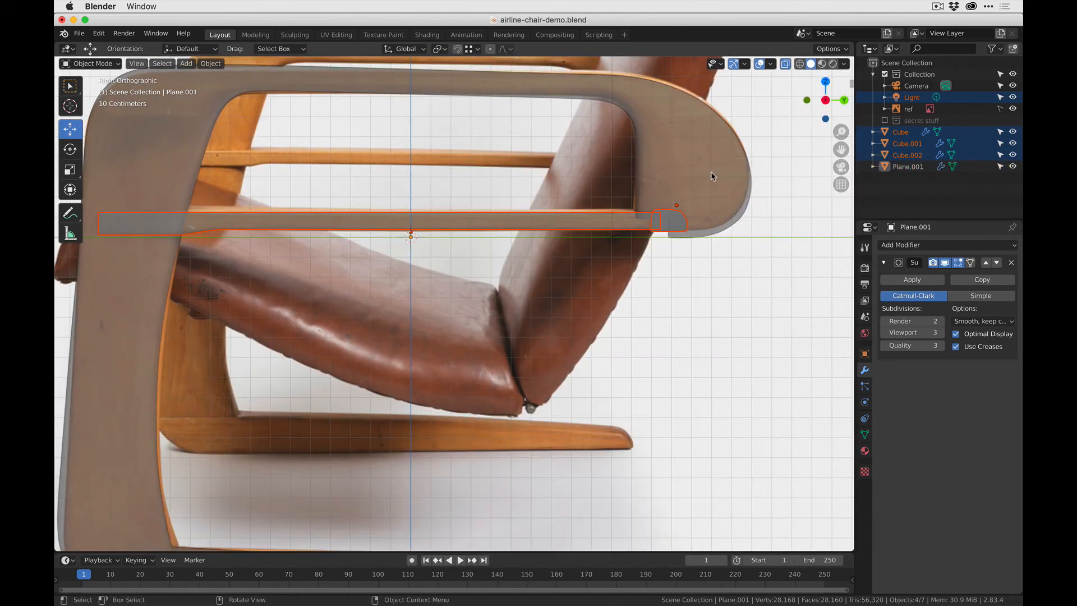
{"action": "key", "text": "g"}
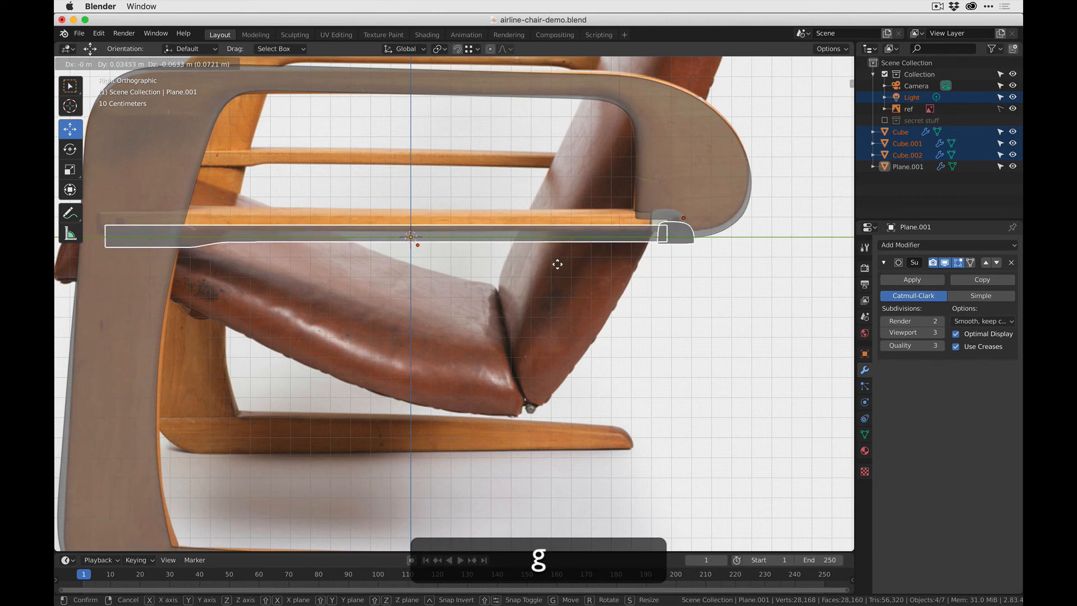
{"action": "left_click", "coordinate": [559, 259]}
- Move only the rail's origin to its rear end beside the bracket, and rotate the rail about 0.67° to raise its front end
{"action": "middle_click_drag", "start_coordinate": [286, 267], "coordinate": [346, 264], "text": "shift"}
{"action": "left_click", "coordinate": [501, 229]}
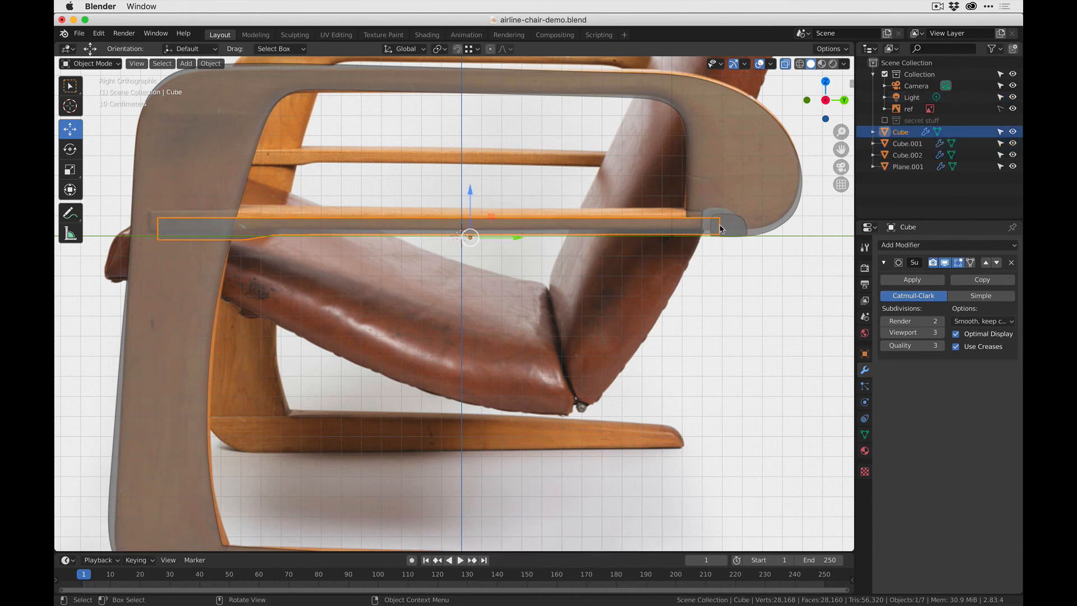
{"action": "left_click", "coordinate": [835, 50]}
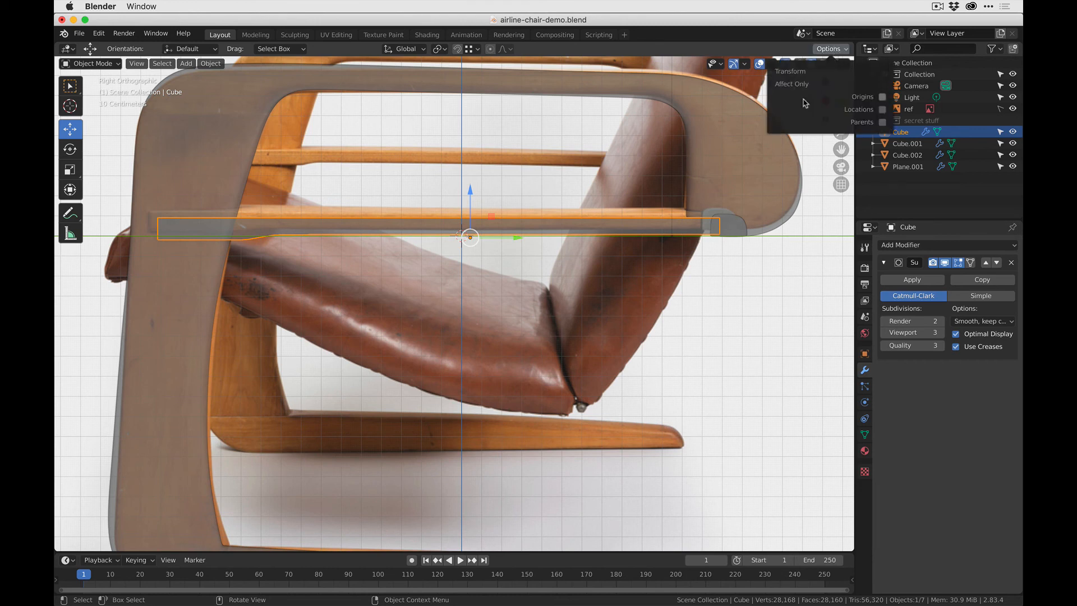
{"action": "left_click", "coordinate": [880, 97]}
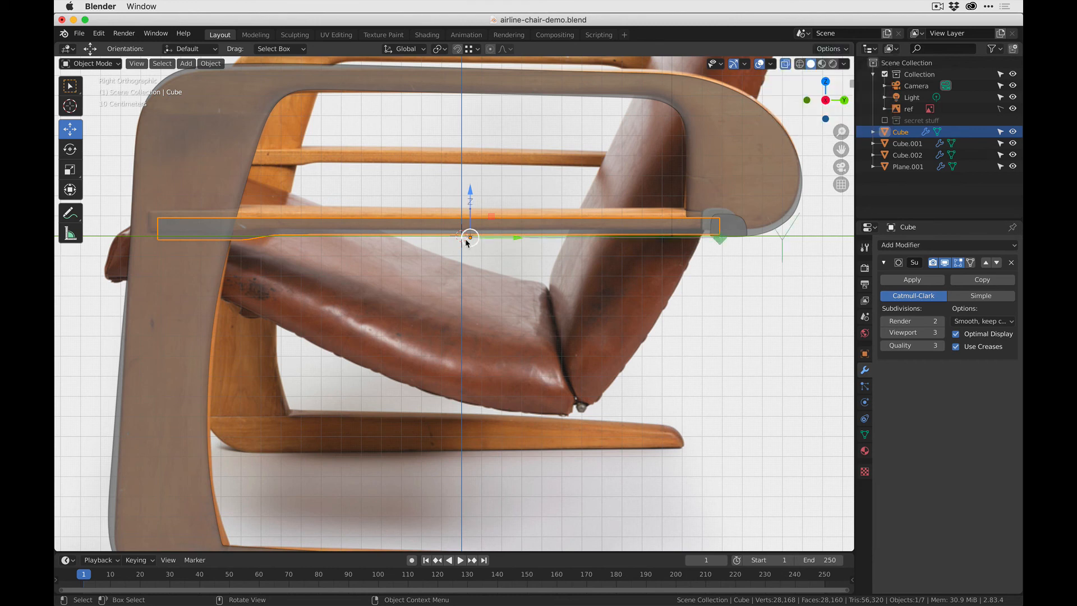
{"action": "left_click_drag", "start_coordinate": [470, 188], "coordinate": [470, 178]}
{"action": "left_click_drag", "start_coordinate": [518, 228], "coordinate": [746, 235]}
{"action": "left_click", "coordinate": [830, 49]}
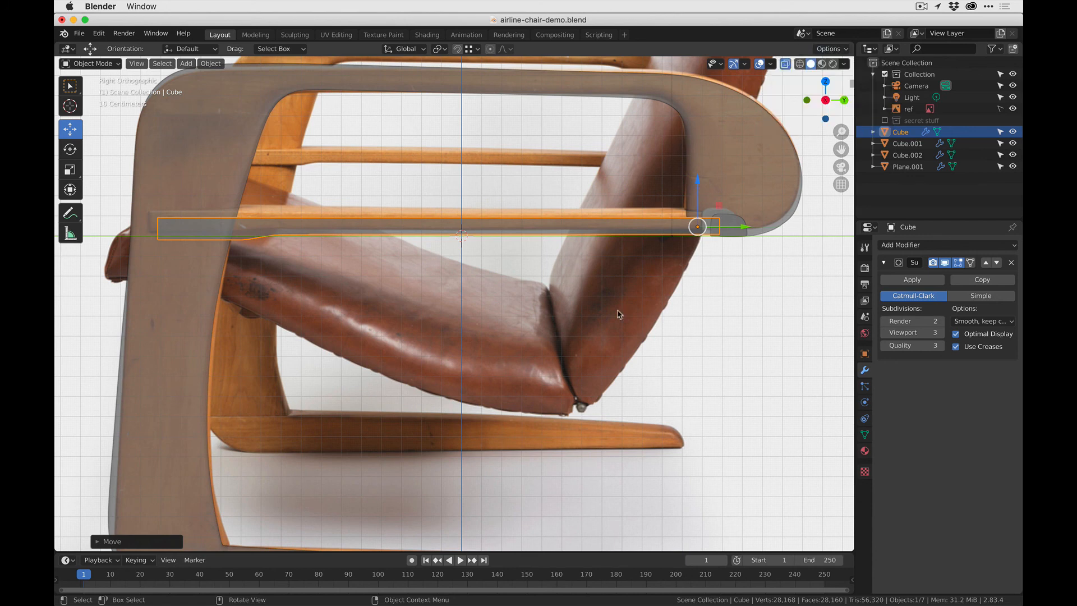
{"action": "key", "text": "r"}
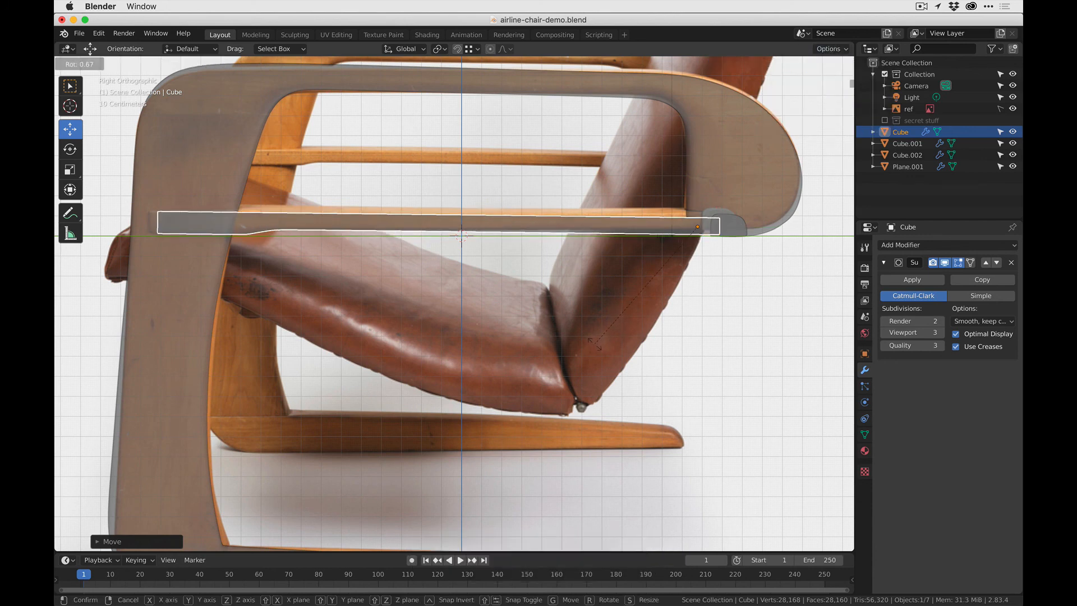
{"action": "left_click", "coordinate": [594, 343]}
- Extend the rail's front-end vertices slightly forward along Y using the Local transform orientation
{"action": "key", "text": "Tab"}
{"action": "left_click_drag", "start_coordinate": [141, 195], "coordinate": [183, 244]}
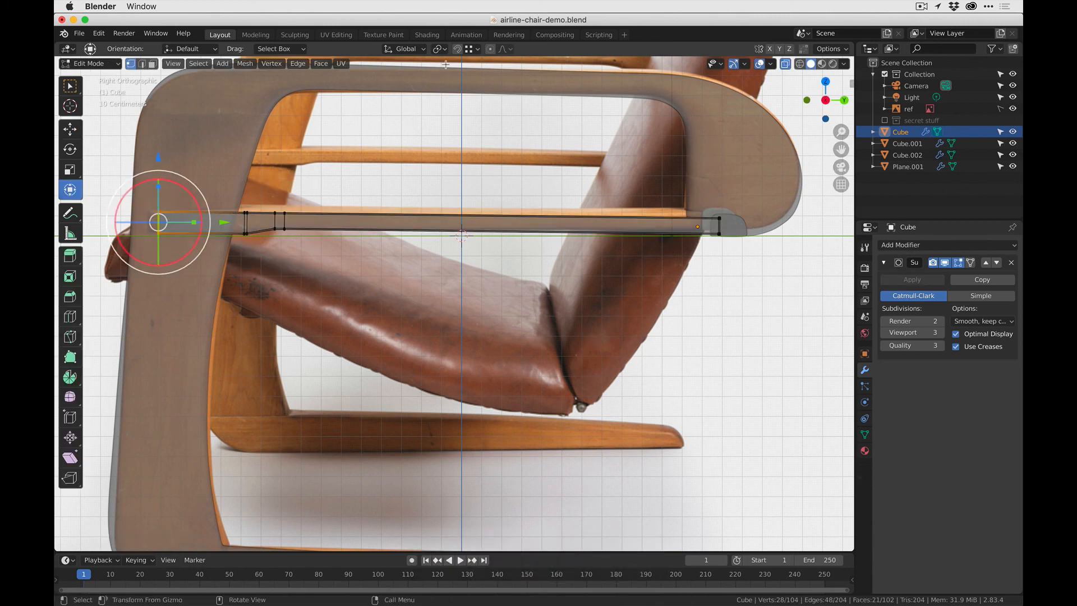
{"action": "left_click", "coordinate": [422, 49]}
{"action": "left_click", "coordinate": [387, 97]}
{"action": "left_click_drag", "start_coordinate": [227, 223], "coordinate": [217, 224]}
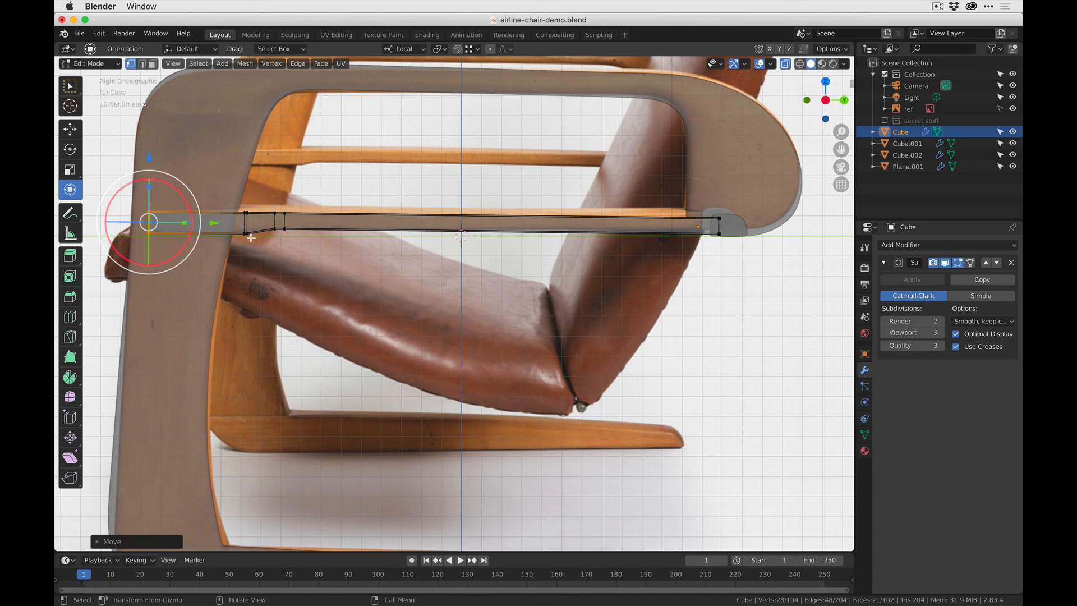
{"action": "key", "text": "Tab"}
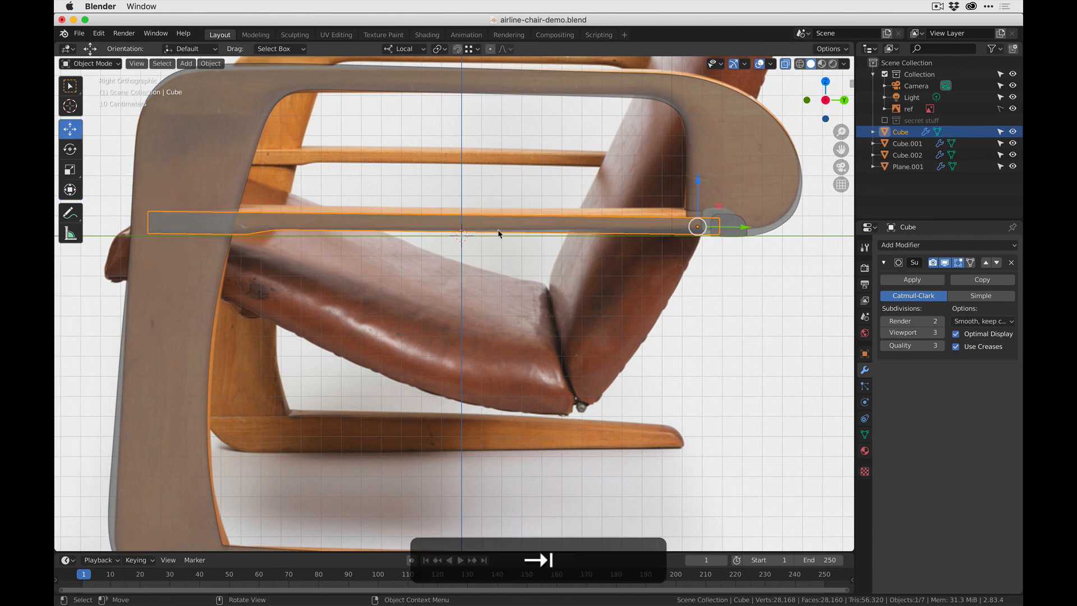
- Try setting the rail's X rotation to 0°, undo the change, and deselect the rail
{"action": "left_click", "coordinate": [851, 87]}
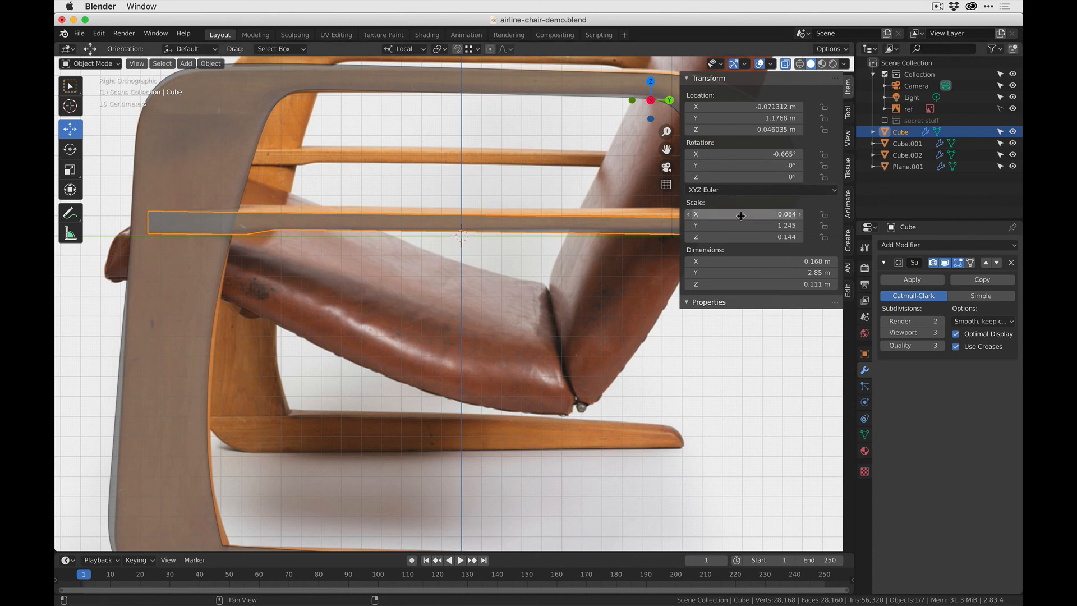
{"action": "left_click", "coordinate": [779, 157]}
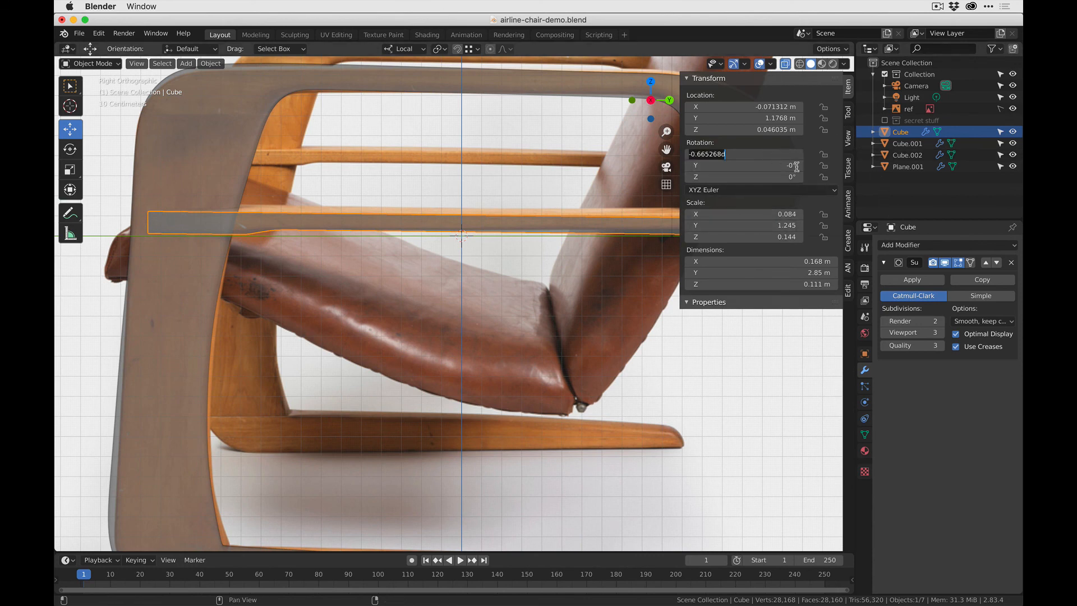
{"action": "type", "text": "0"}
{"action": "key", "text": "Return"}
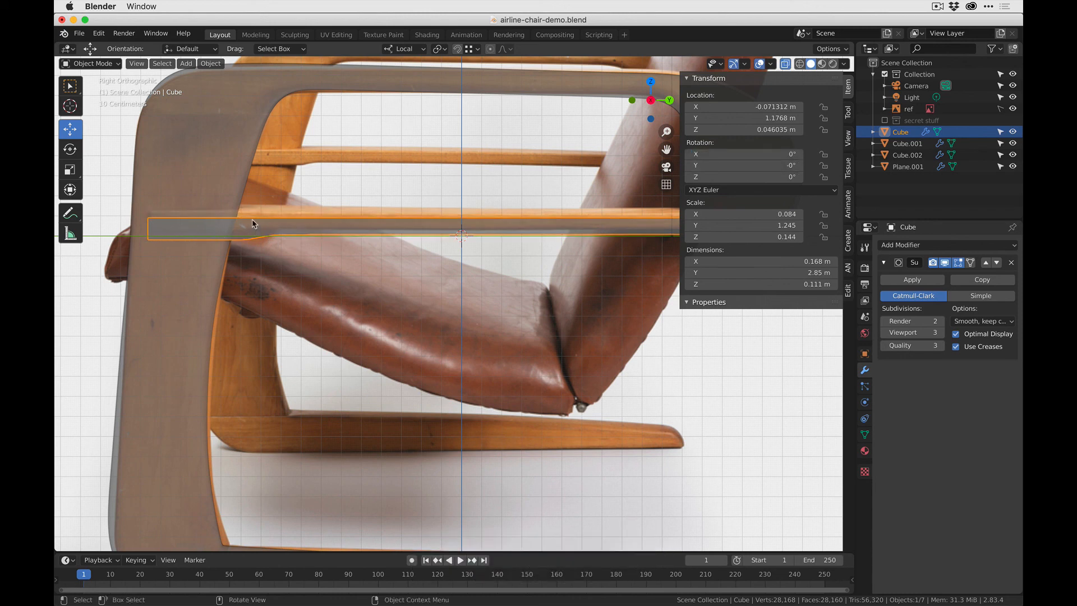
{"action": "key", "text": "super+z"}
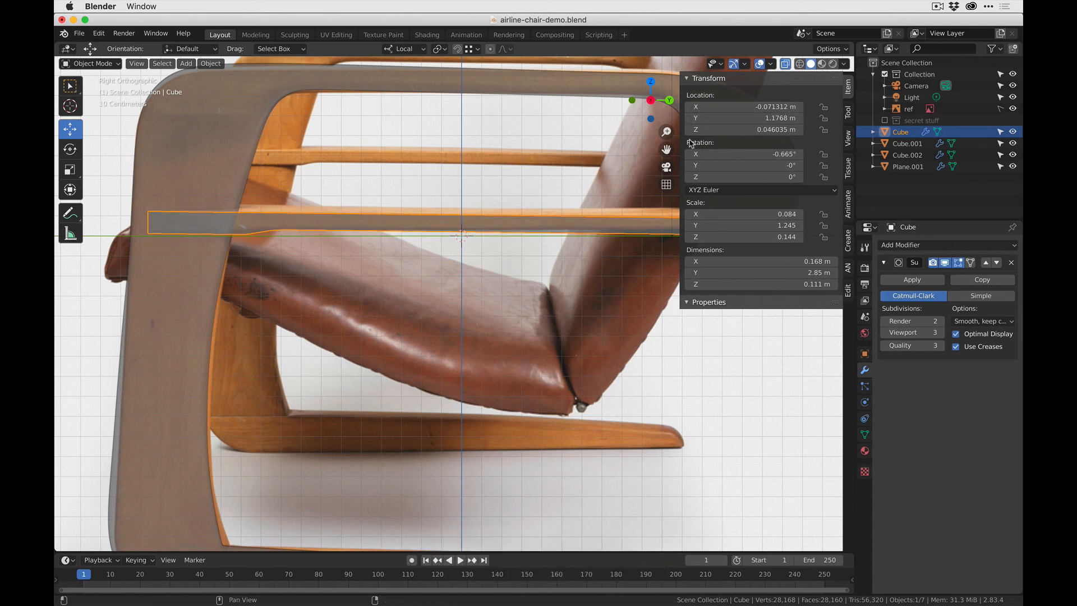
{"action": "key", "text": "n"}
{"action": "left_click", "coordinate": [430, 263]}
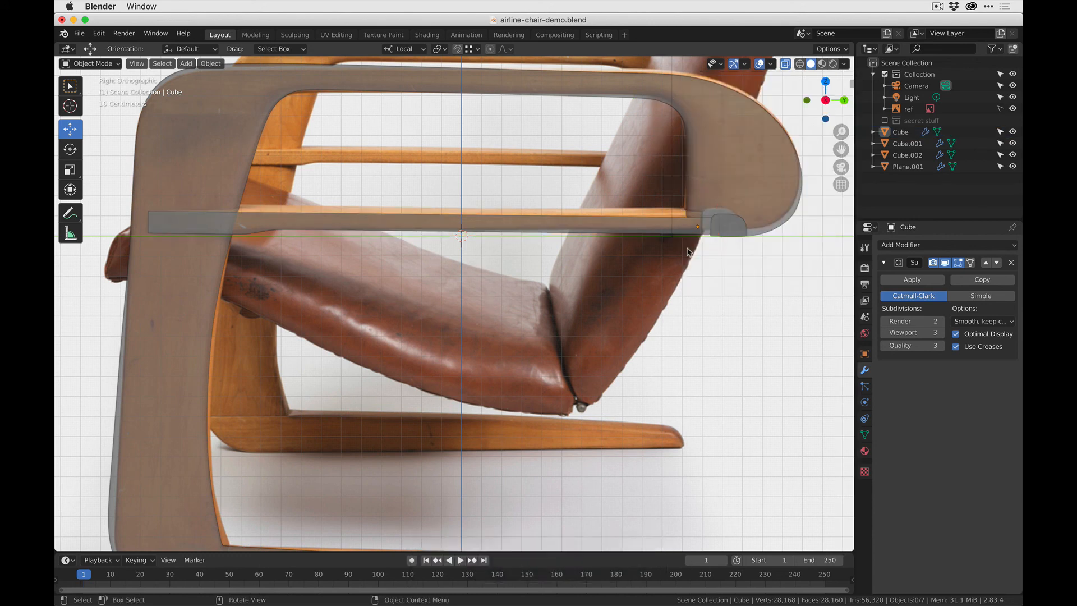
{"action": "middle_click_drag", "start_coordinate": [627, 196], "coordinate": [640, 272]}
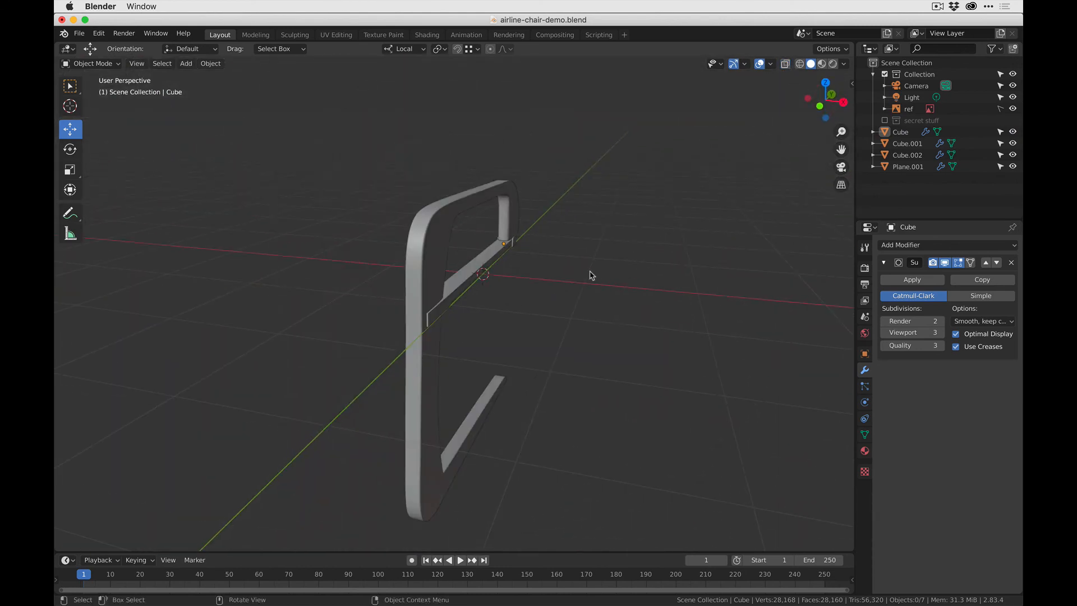